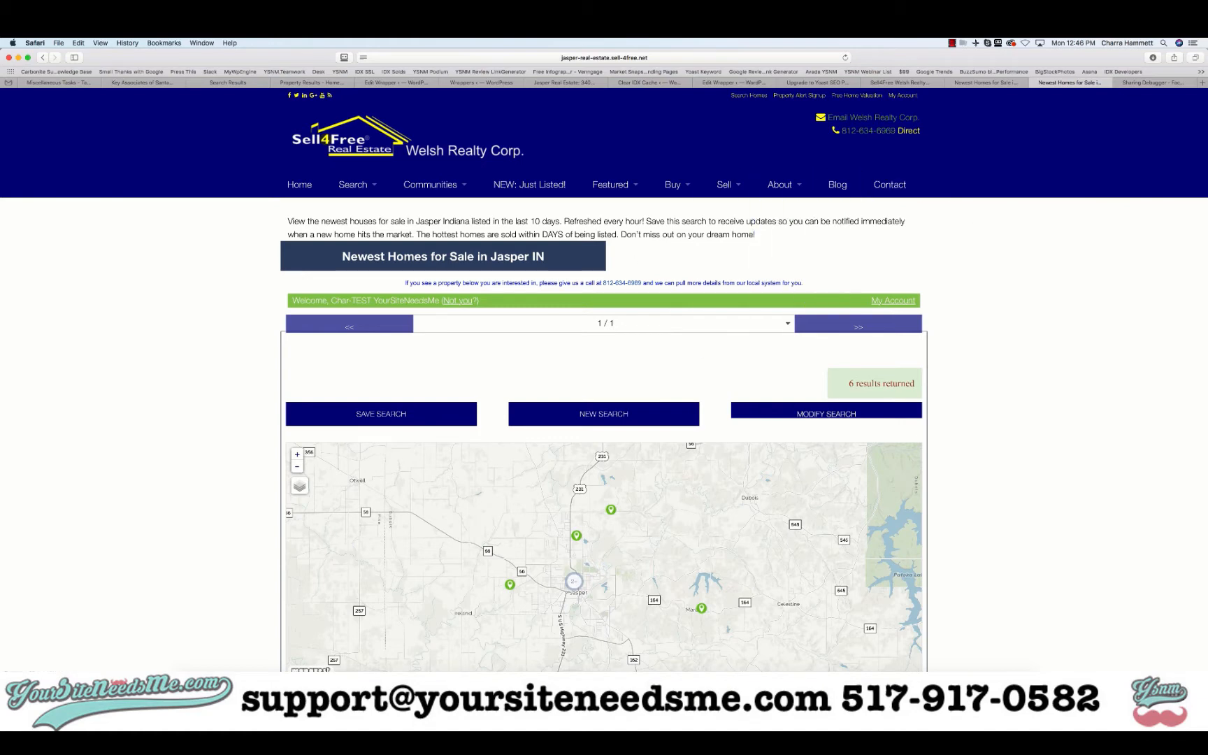
Switch to the IDX Broker dashboard in Chrome and start a new saved link based on the Advanced Search page.
left_click(548, 689)
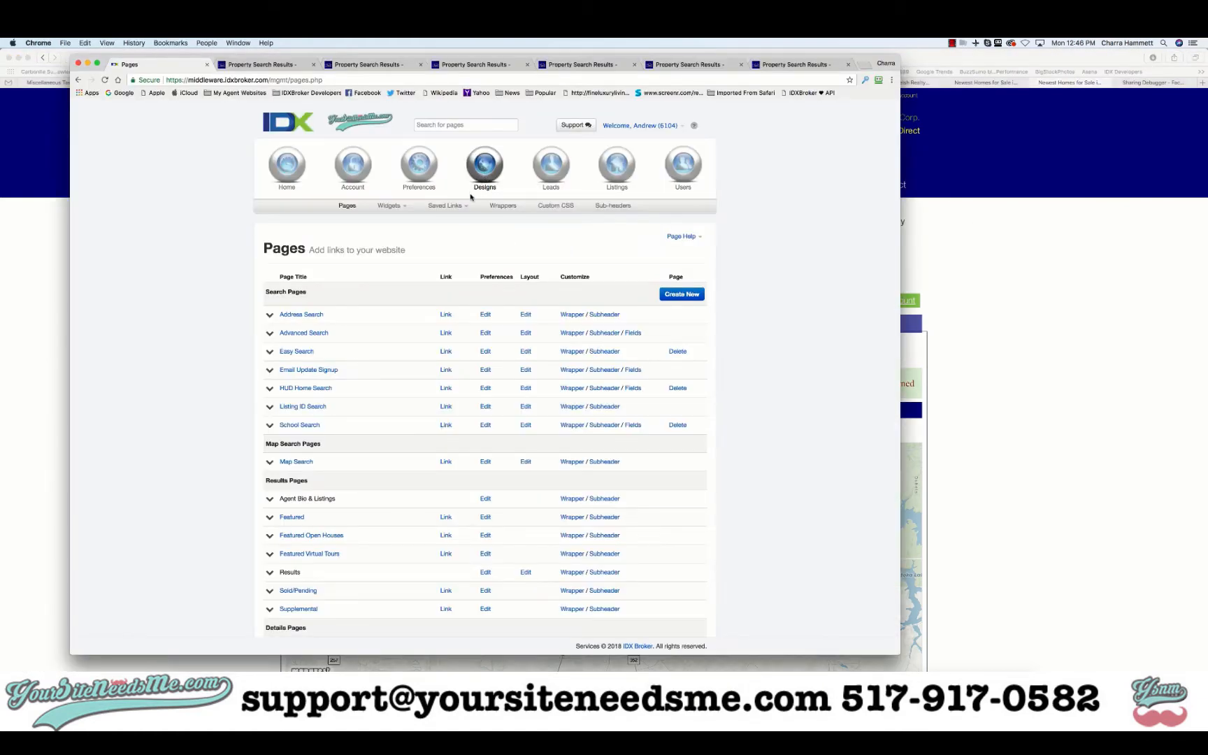
left_click(448, 205)
left_click(438, 232)
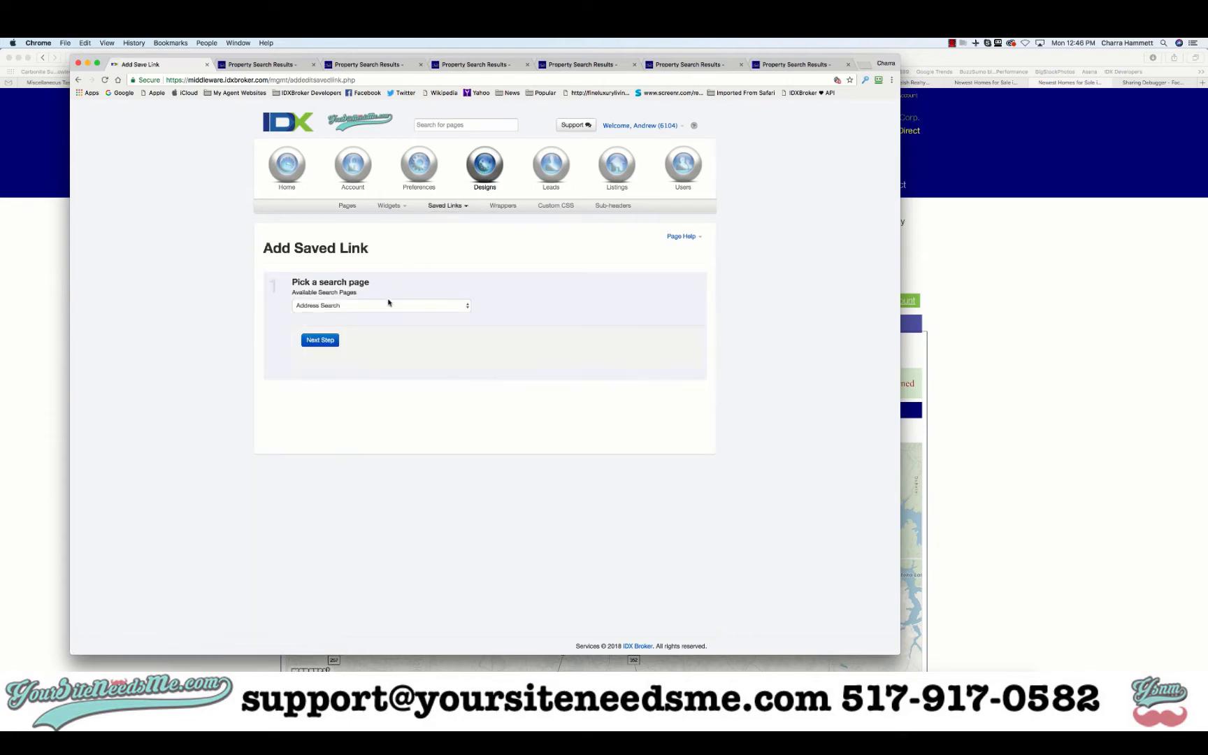
left_click(386, 305)
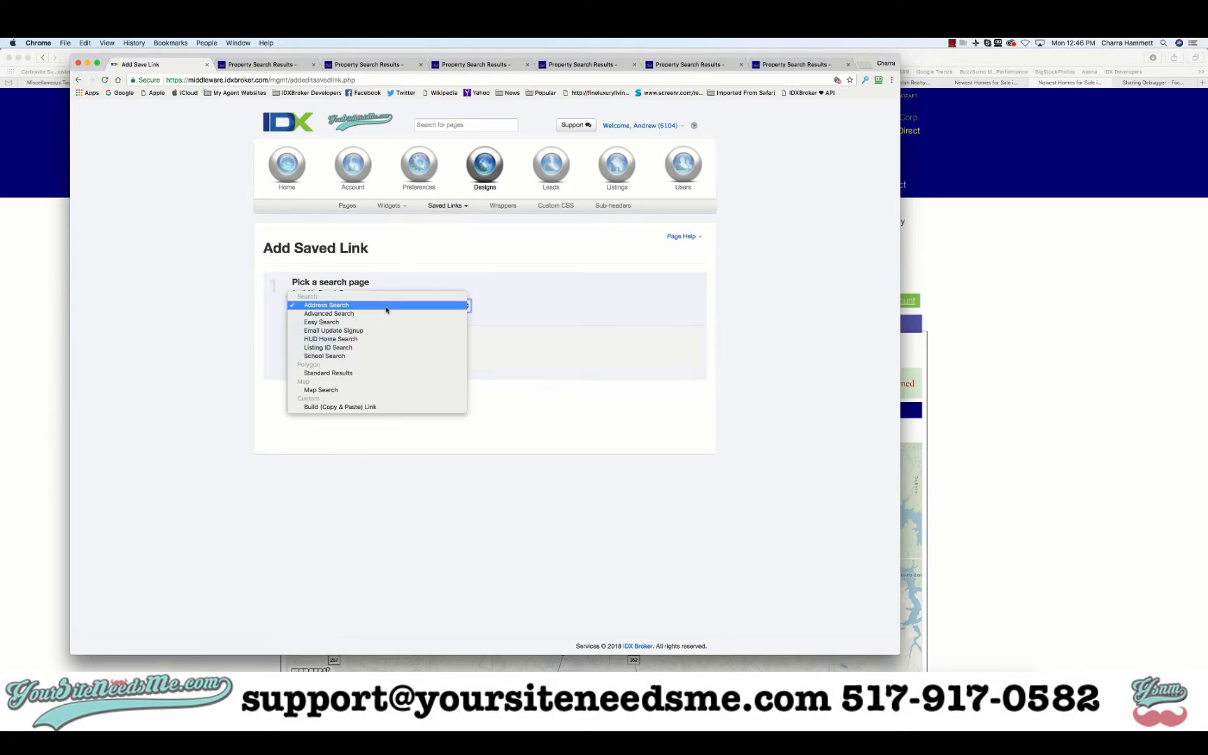
left_click(335, 314)
left_click(325, 344)
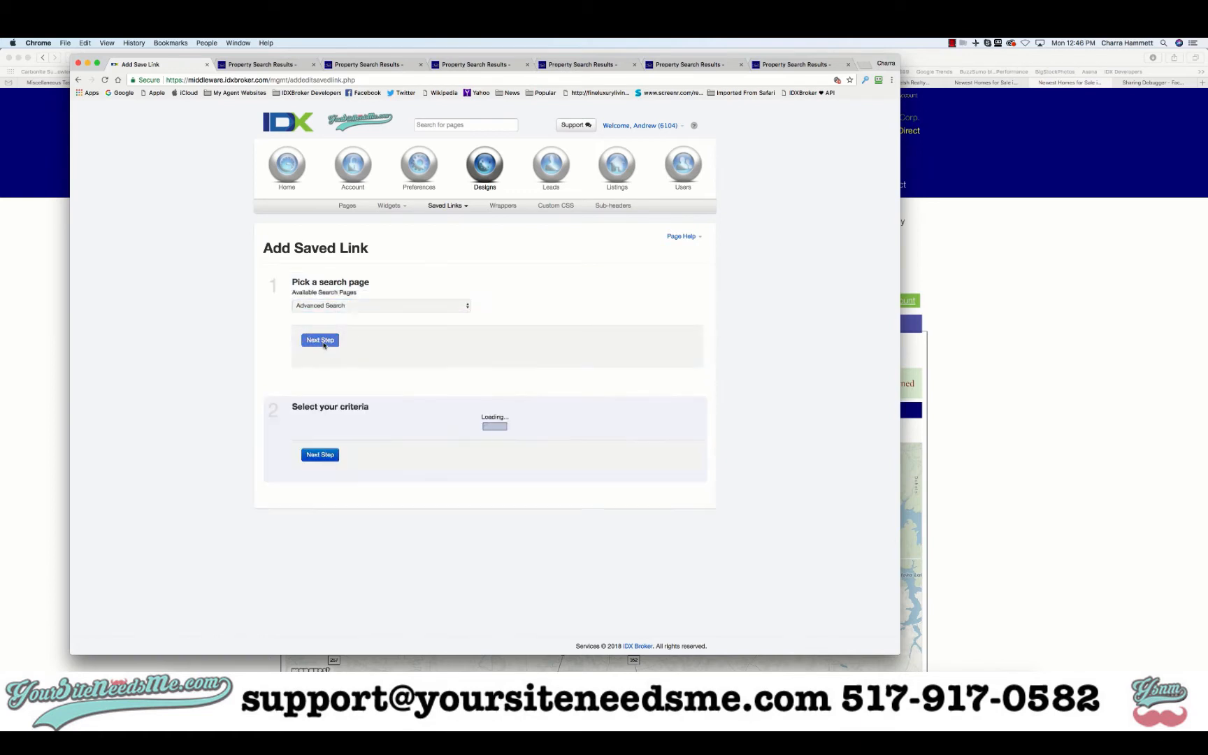
Add the city Jasper to the search criteria, preview the results in a new window, and return to the form.
scroll(541, 353, "down", 3)
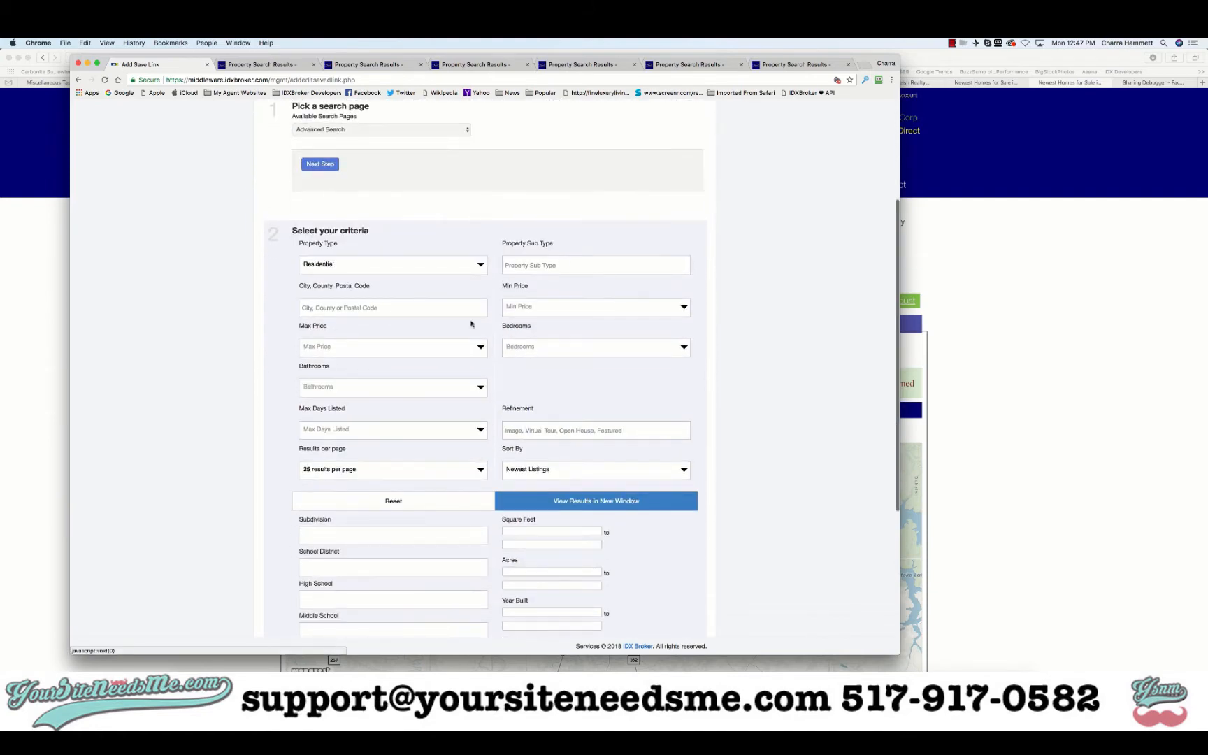
left_click(431, 308)
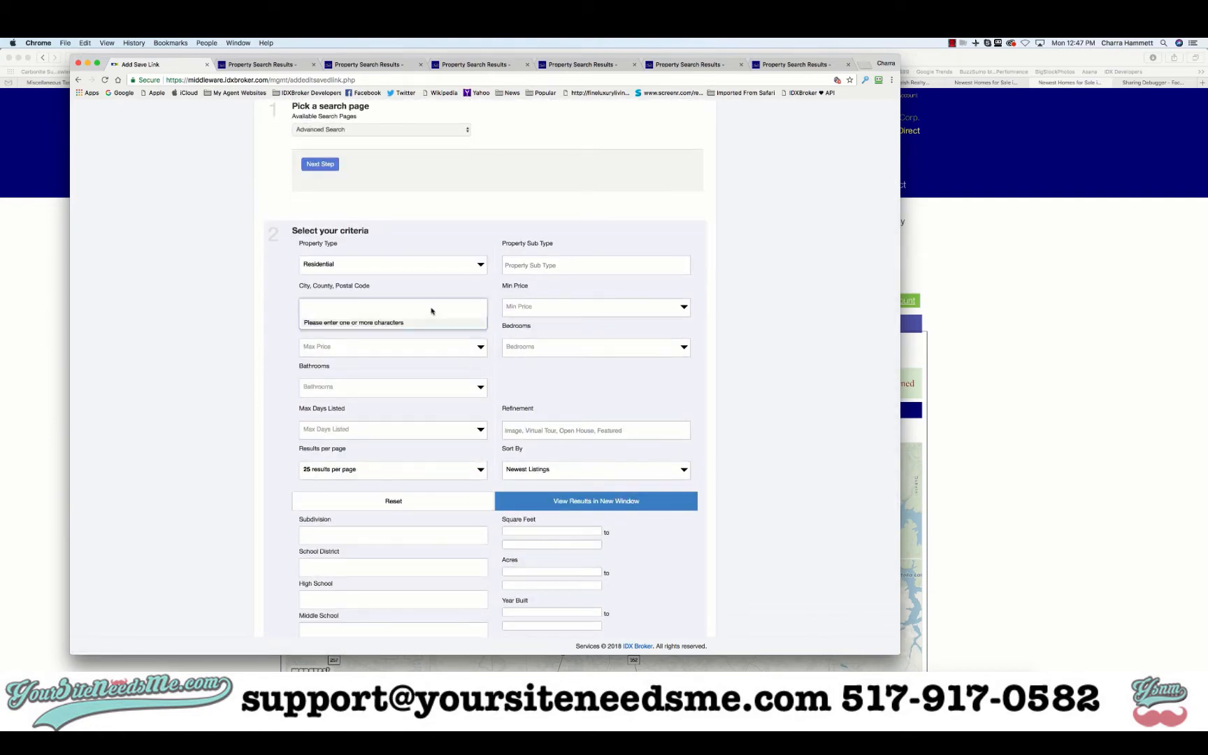
type("Jasper")
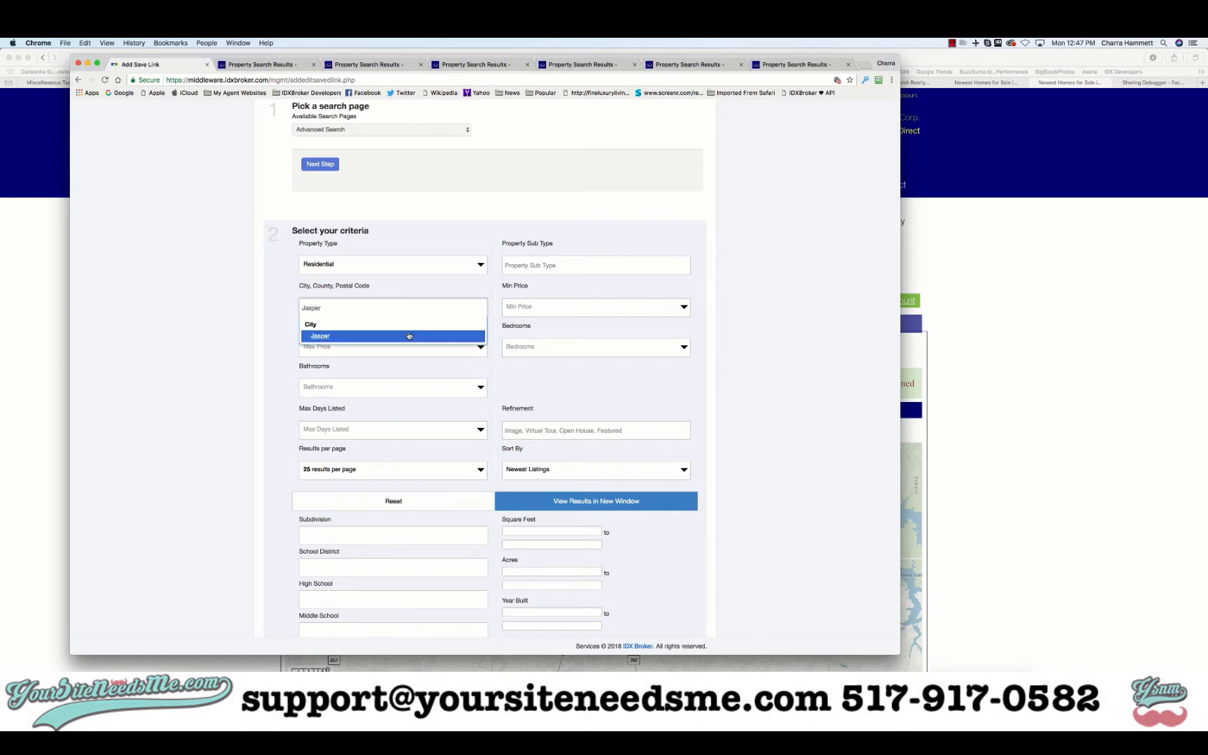
left_click(409, 336)
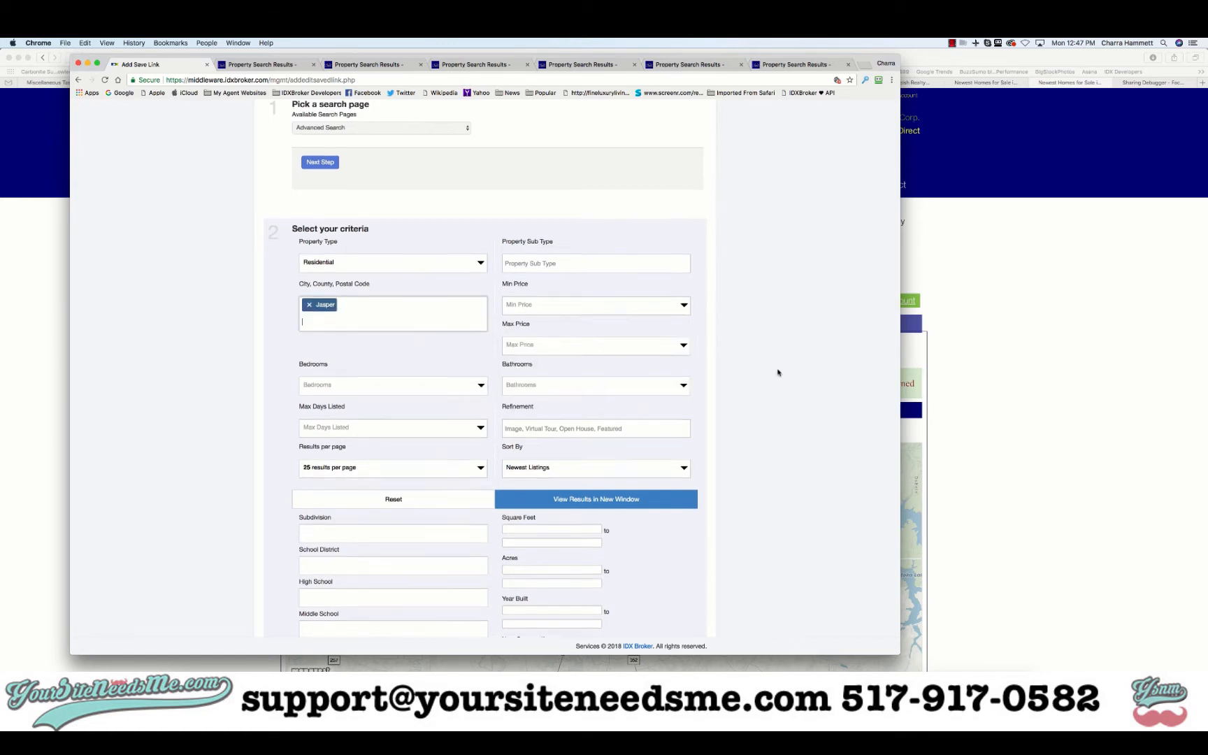
scroll(779, 370, "down", 2)
left_click(578, 425)
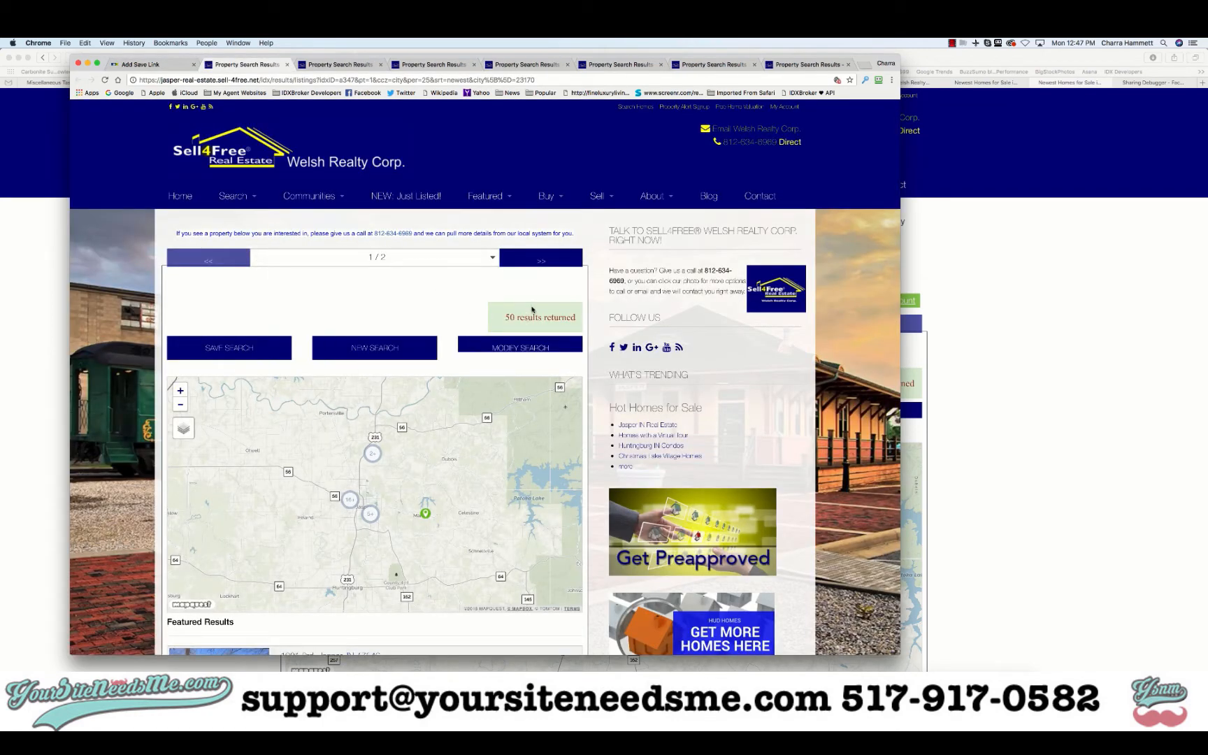
left_click(155, 63)
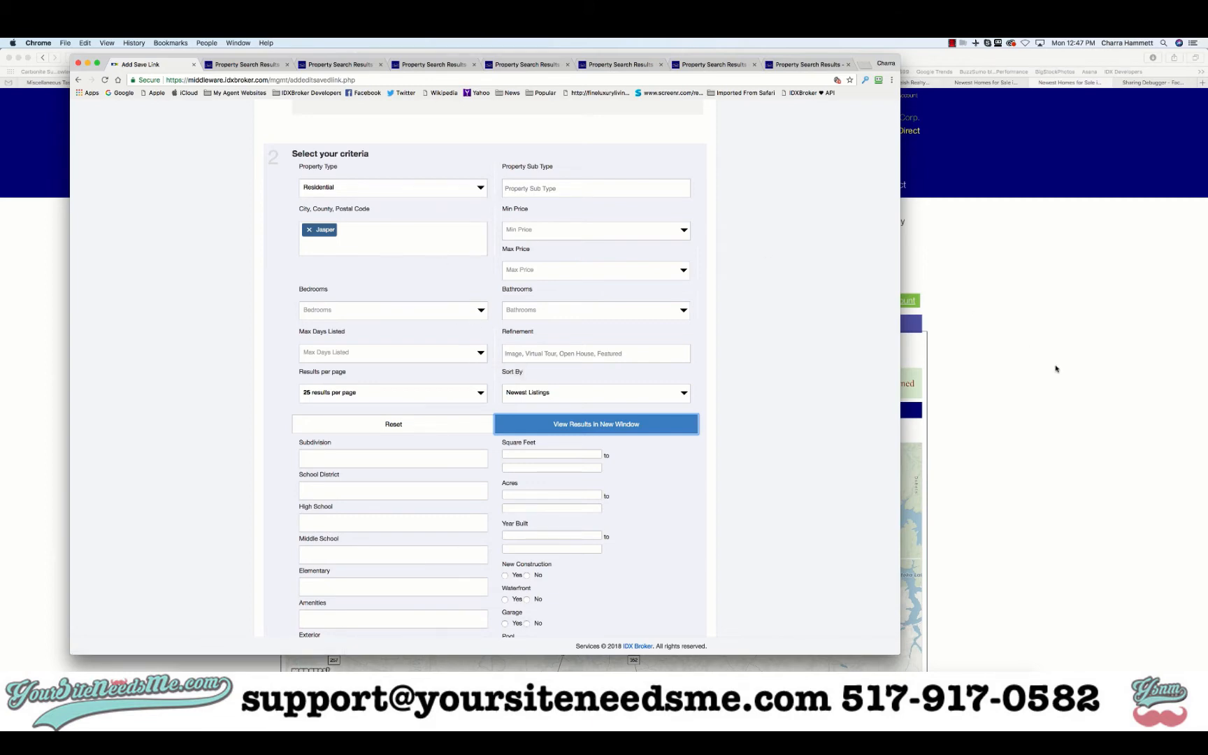
Switch to Safari to examine the existing Newest Homes page with its map zoomed out, and return to the form in Chrome.
left_click(1052, 395)
scroll(609, 531, "down", 3)
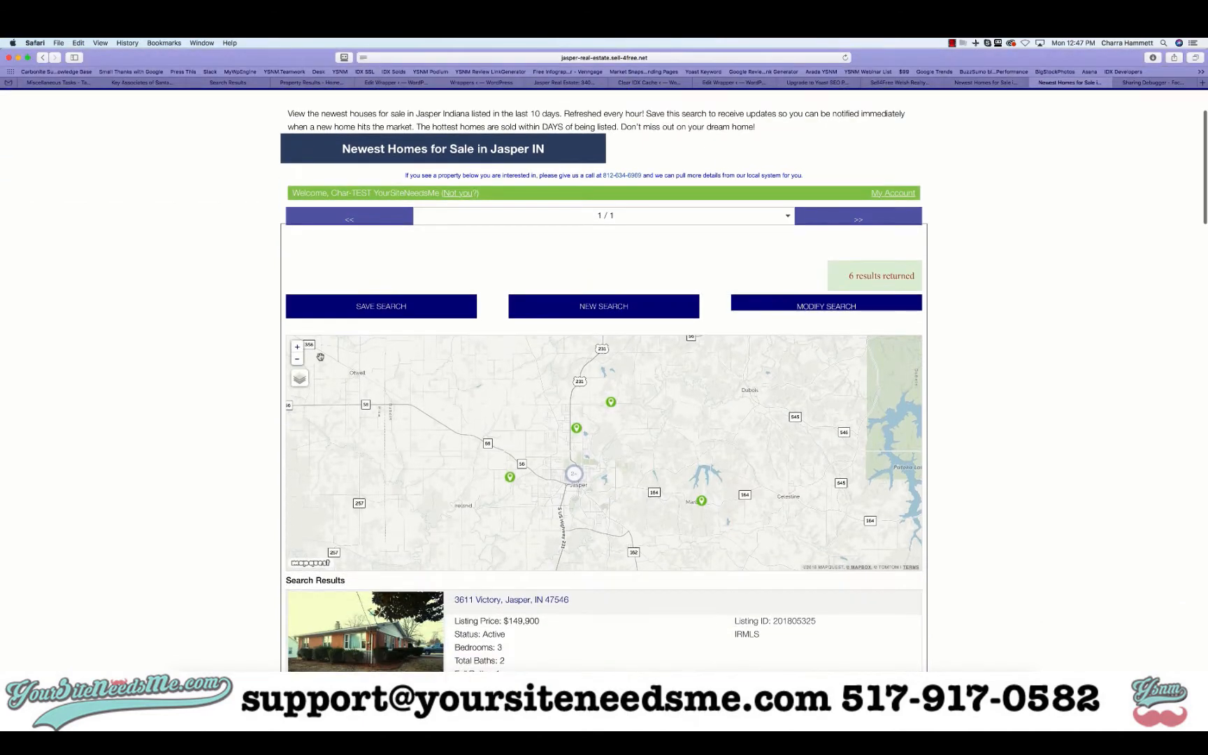
left_click(297, 359)
left_click(298, 359)
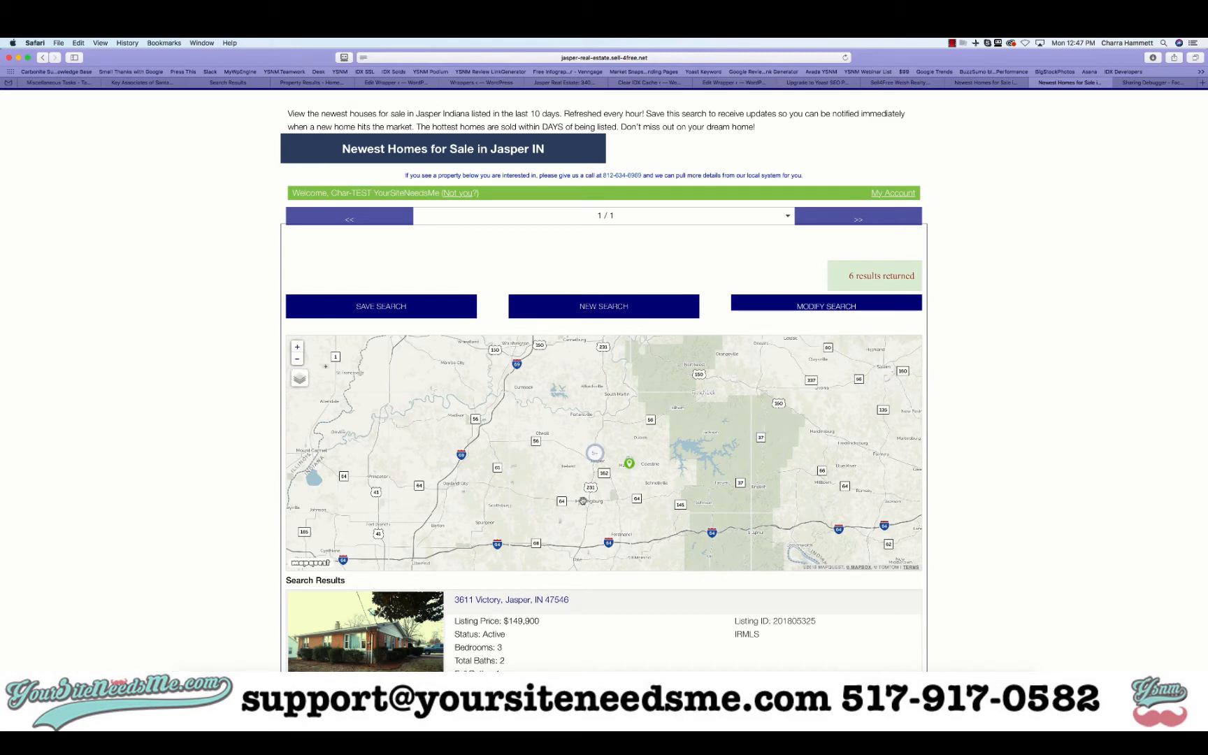
key("super+Tab")
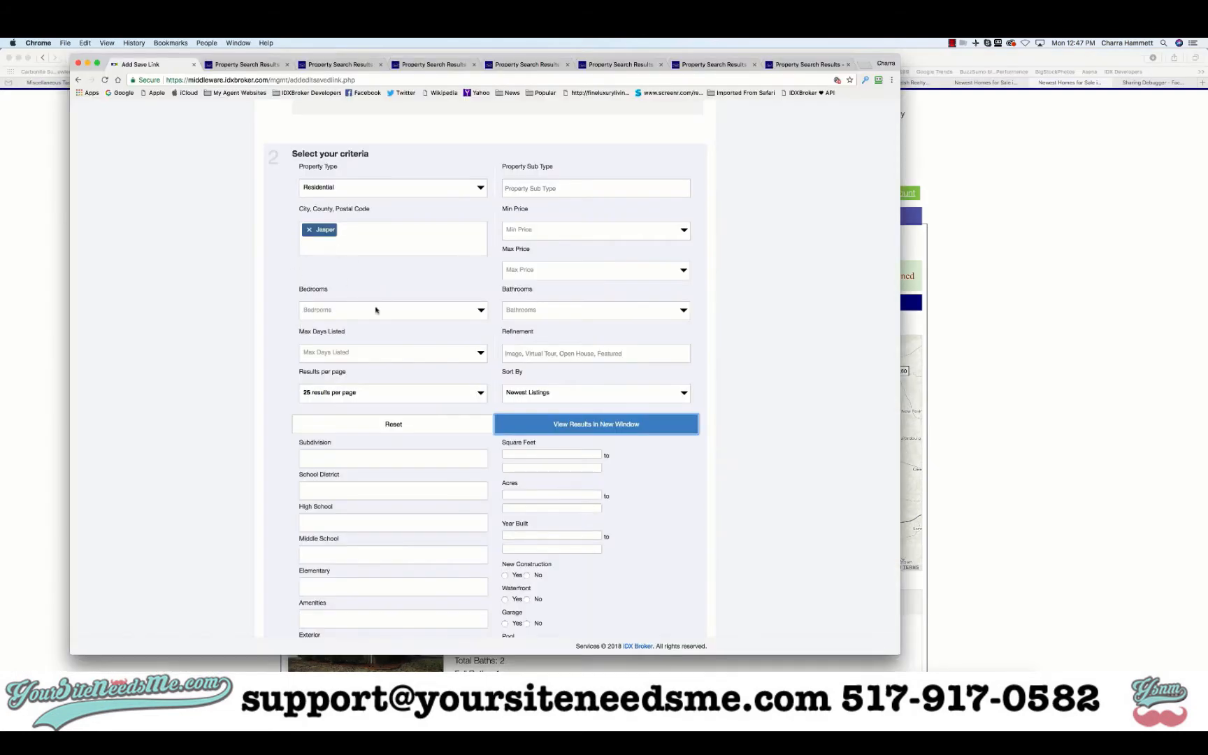
Limit the search to a maximum of 10 days listed, preview the results in a new window, and return to the form.
left_click(355, 353)
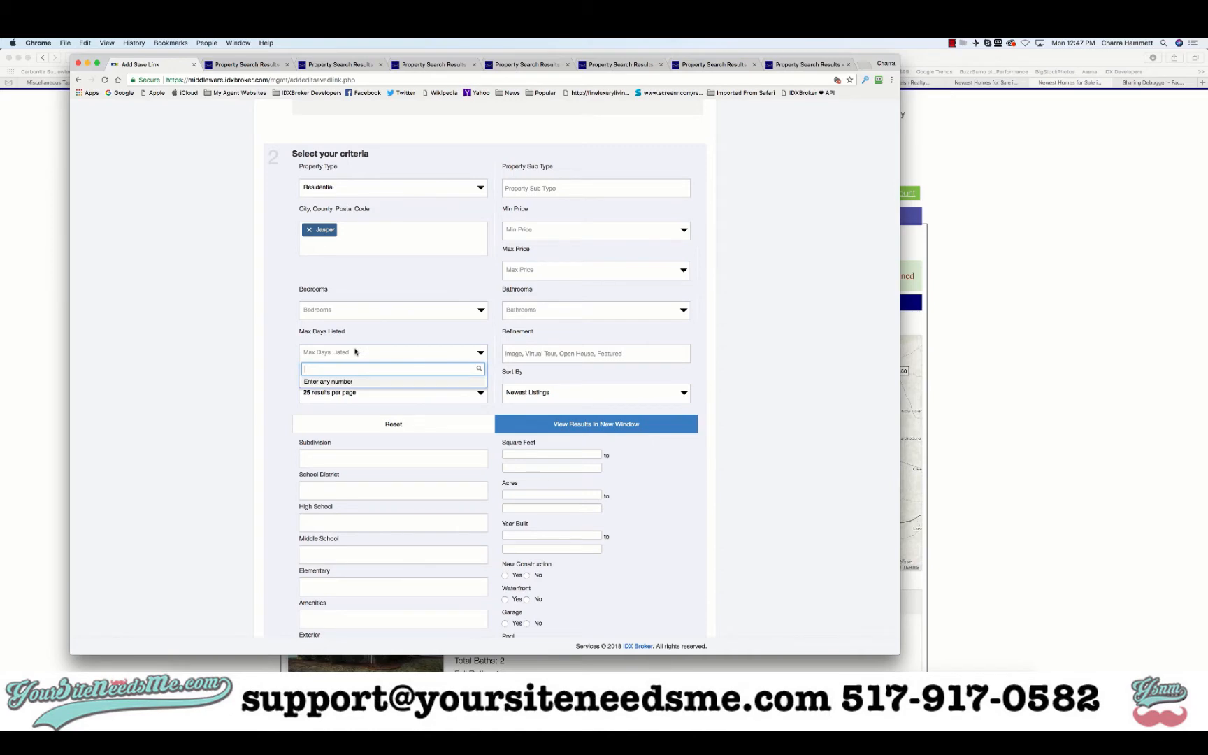
type("10")
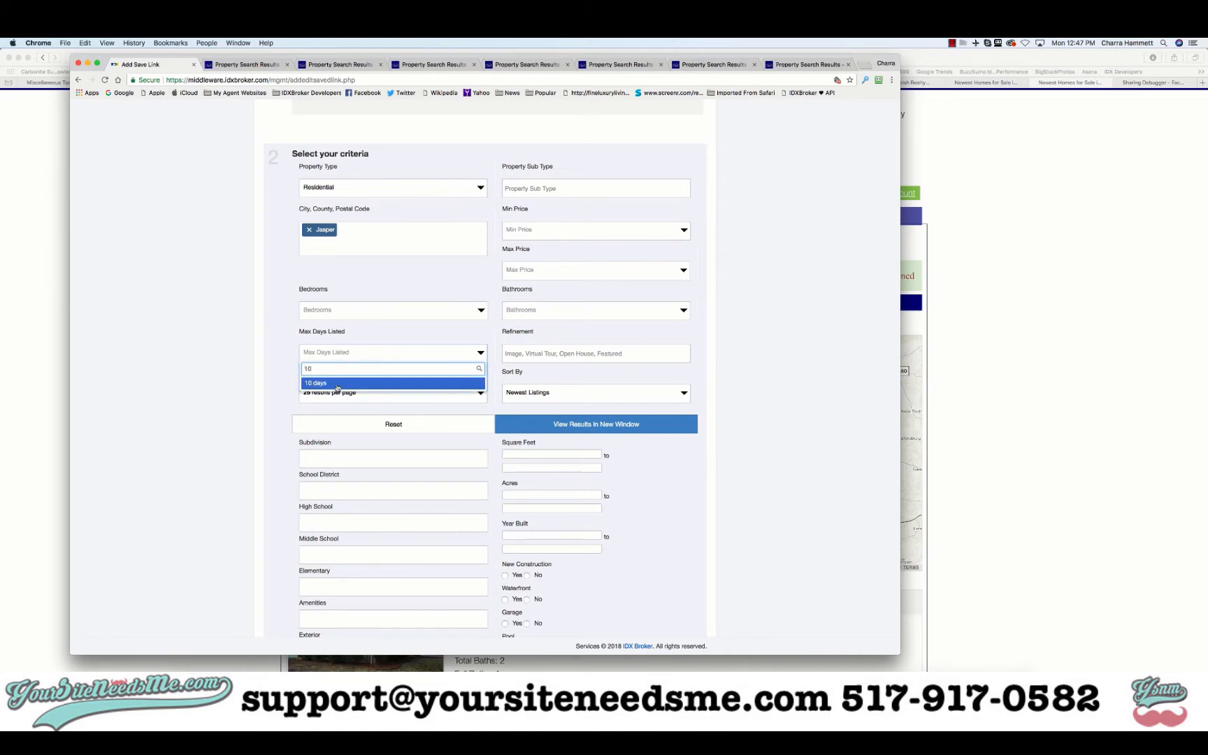
left_click(338, 383)
left_click(561, 418)
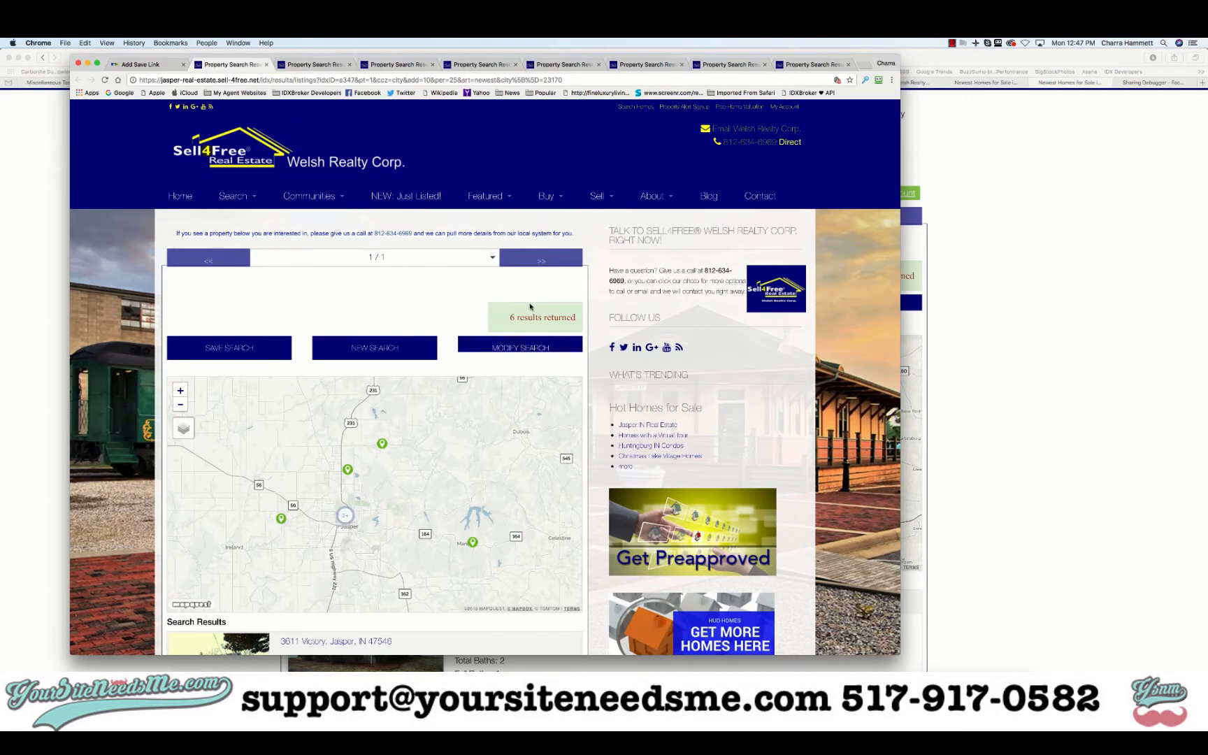
left_click(165, 65)
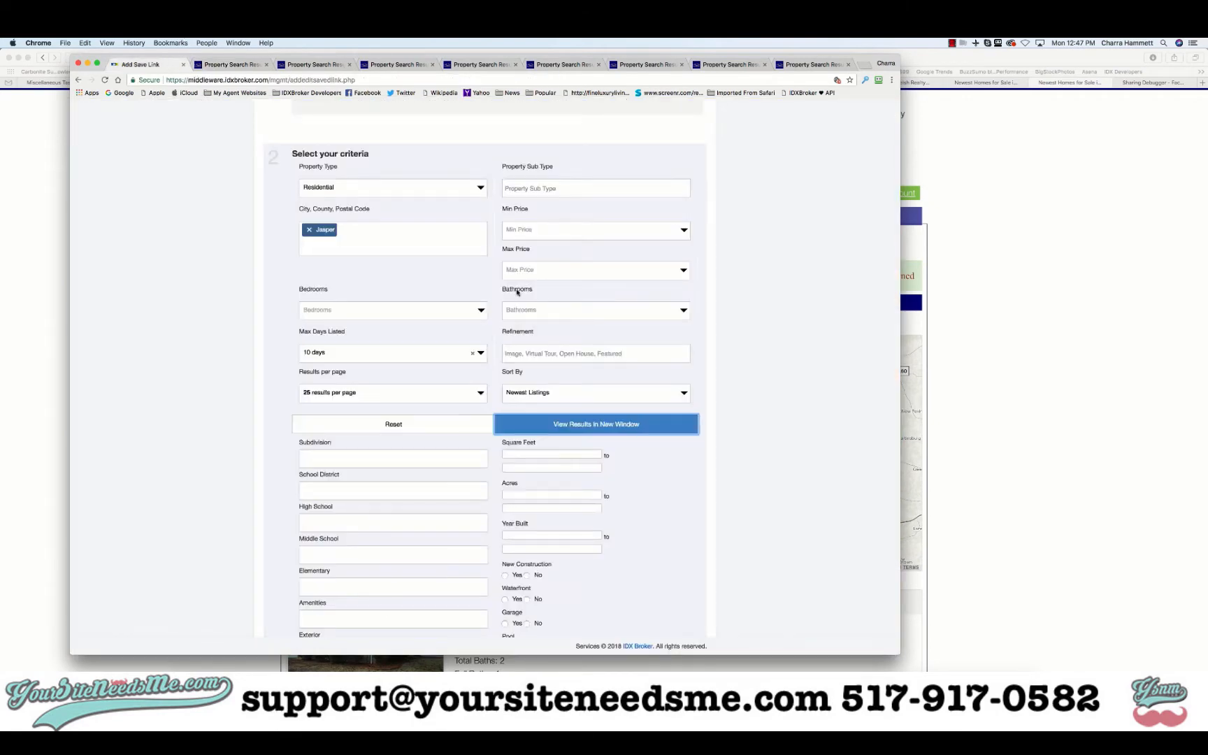
Proceed from the criteria to the naming settings and enter the page title "Newest Homes for Sale in Jasper Indiana".
scroll(497, 283, "down", 5)
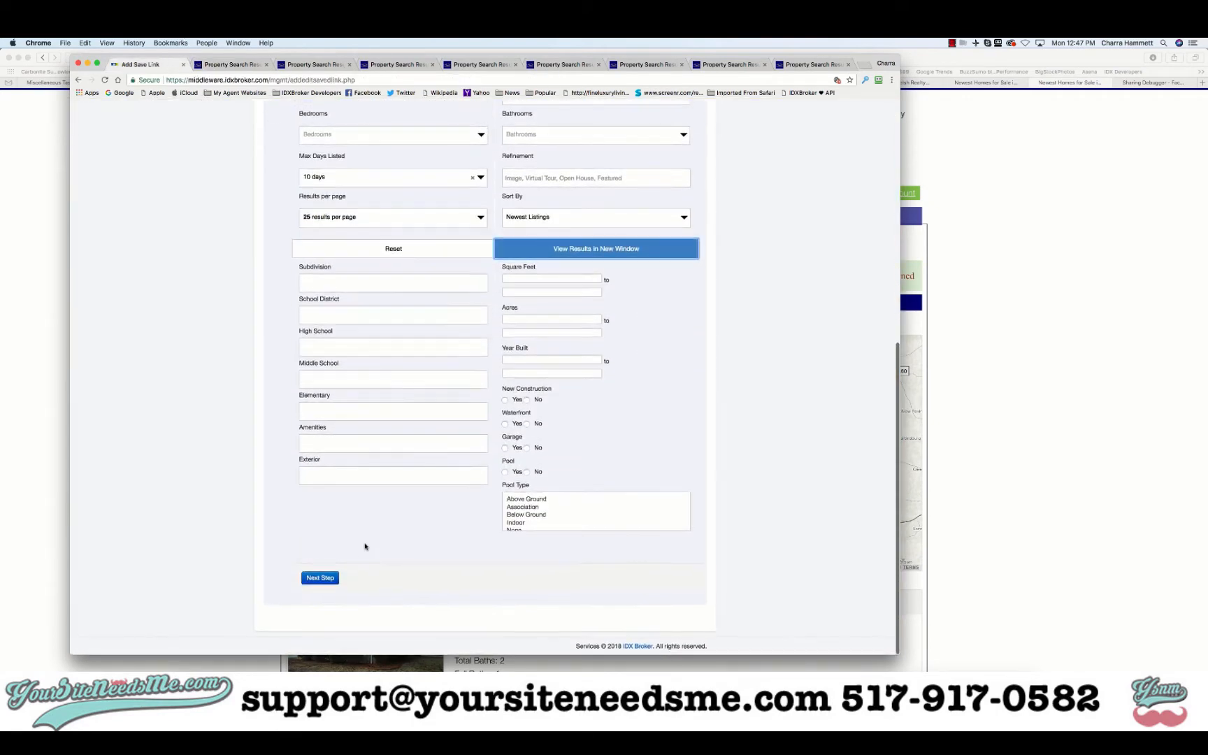
left_click(320, 577)
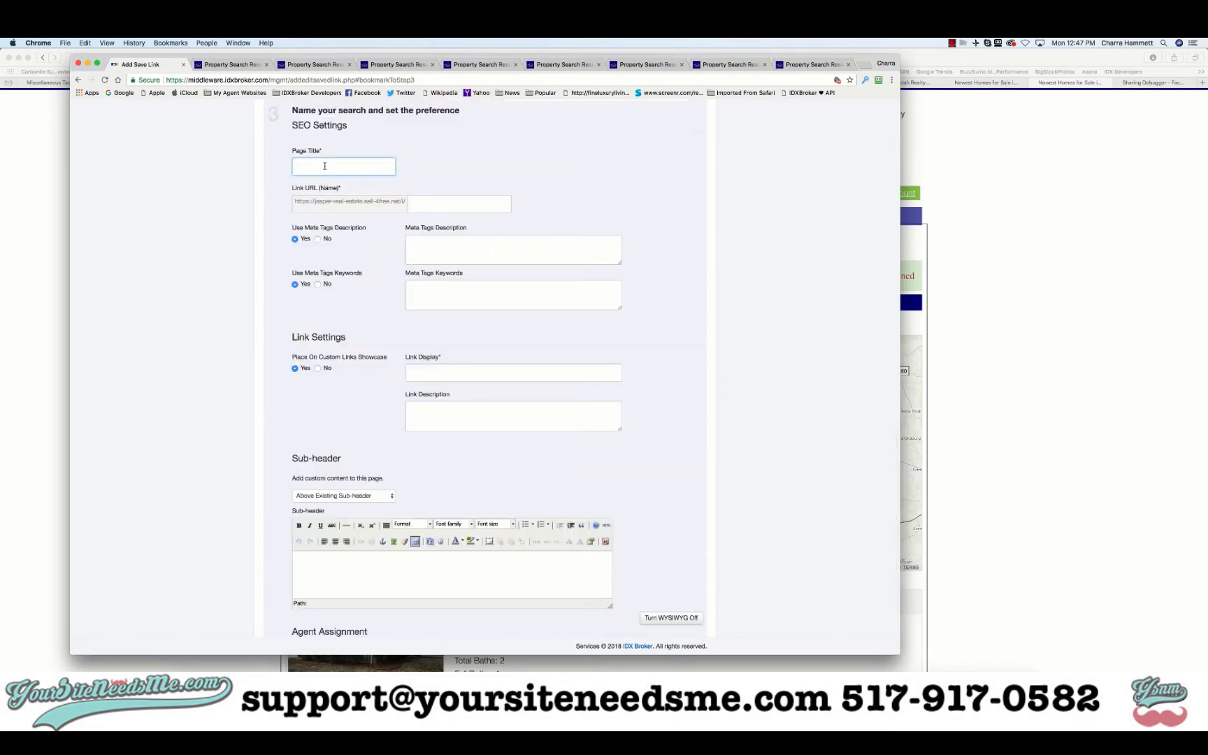
type("Newest")
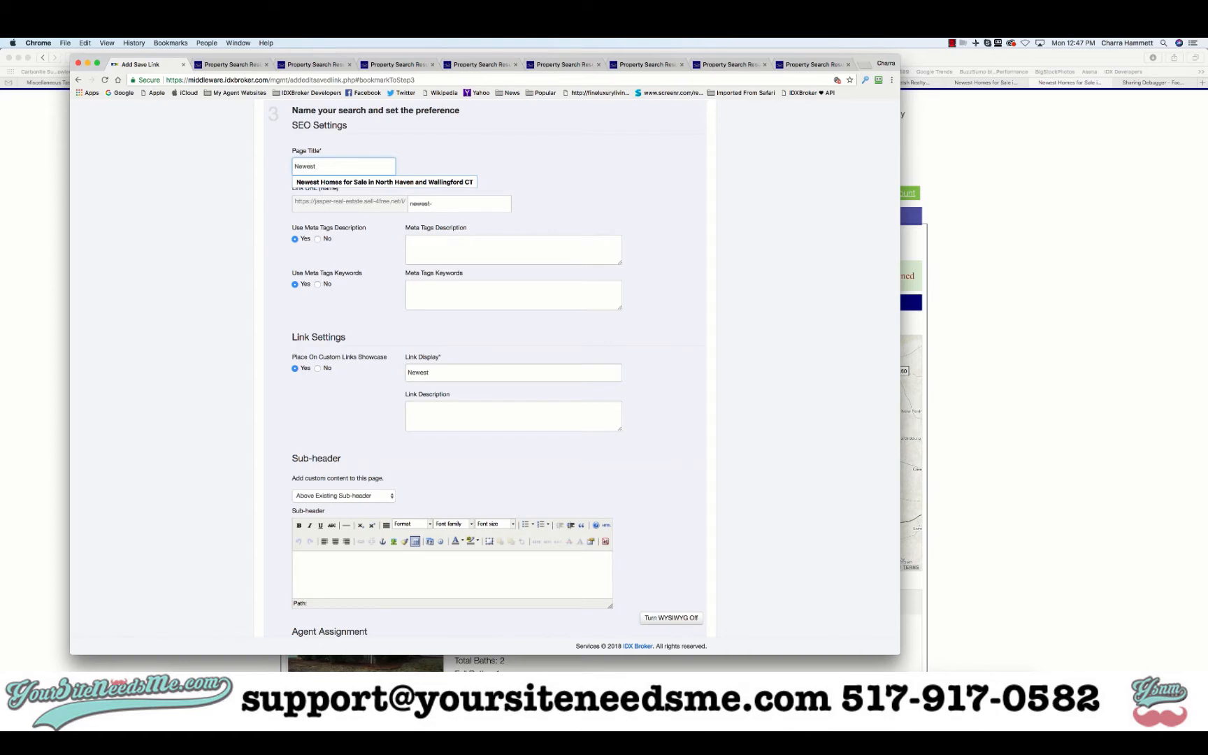
type(" Homes for Sale in Jasper Indiana")
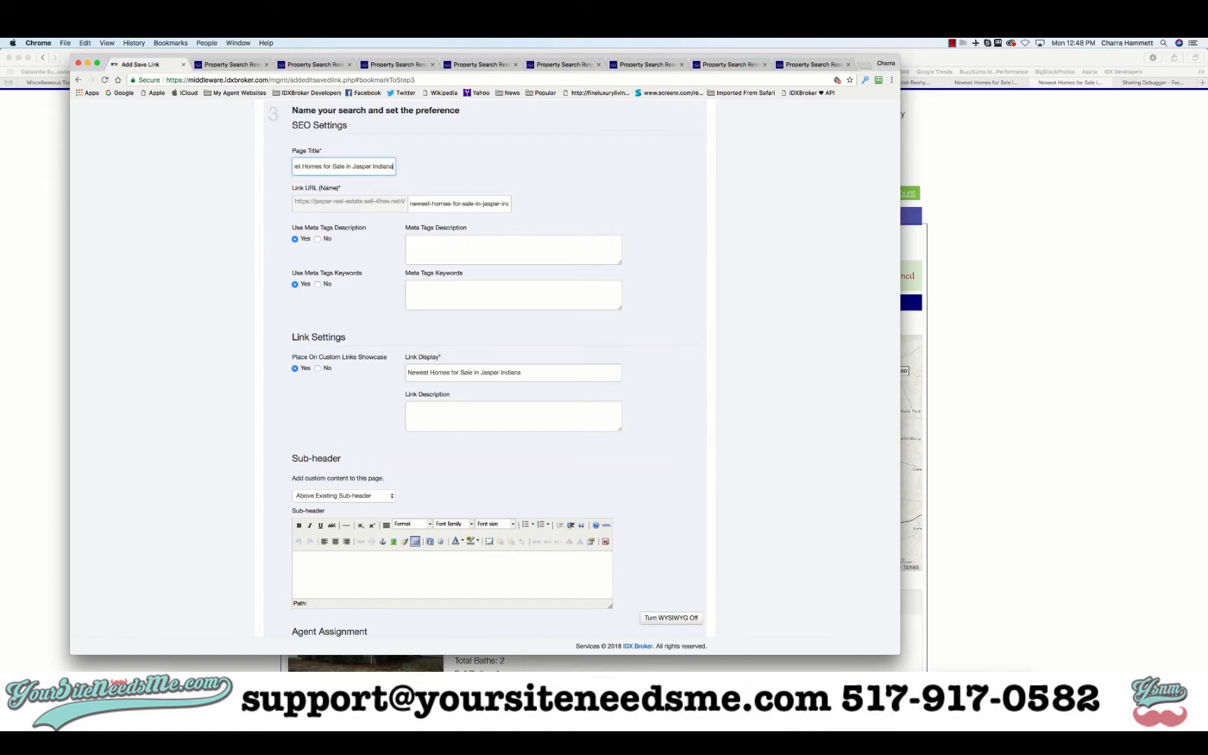
Copy the page title into the sub-header content and format it as centered Heading 1 text.
key("super+a")
key("super+c")
left_click(460, 244)
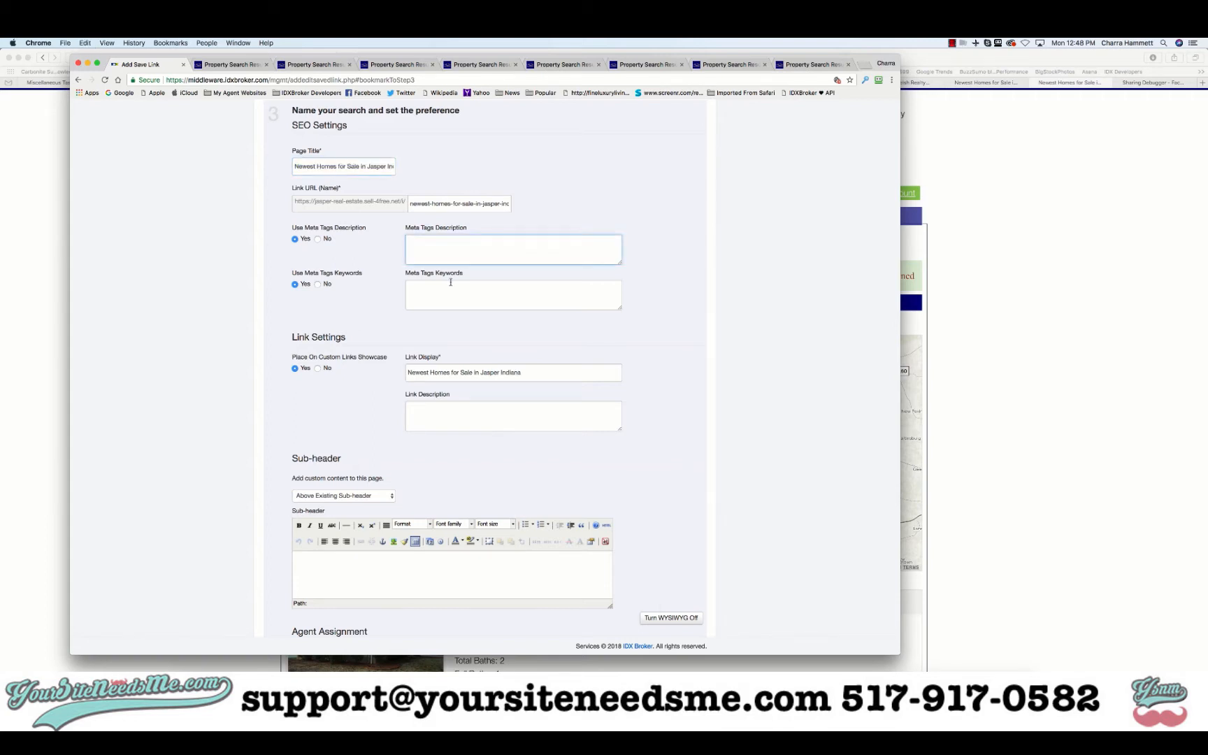
left_click(399, 566)
key("super+v")
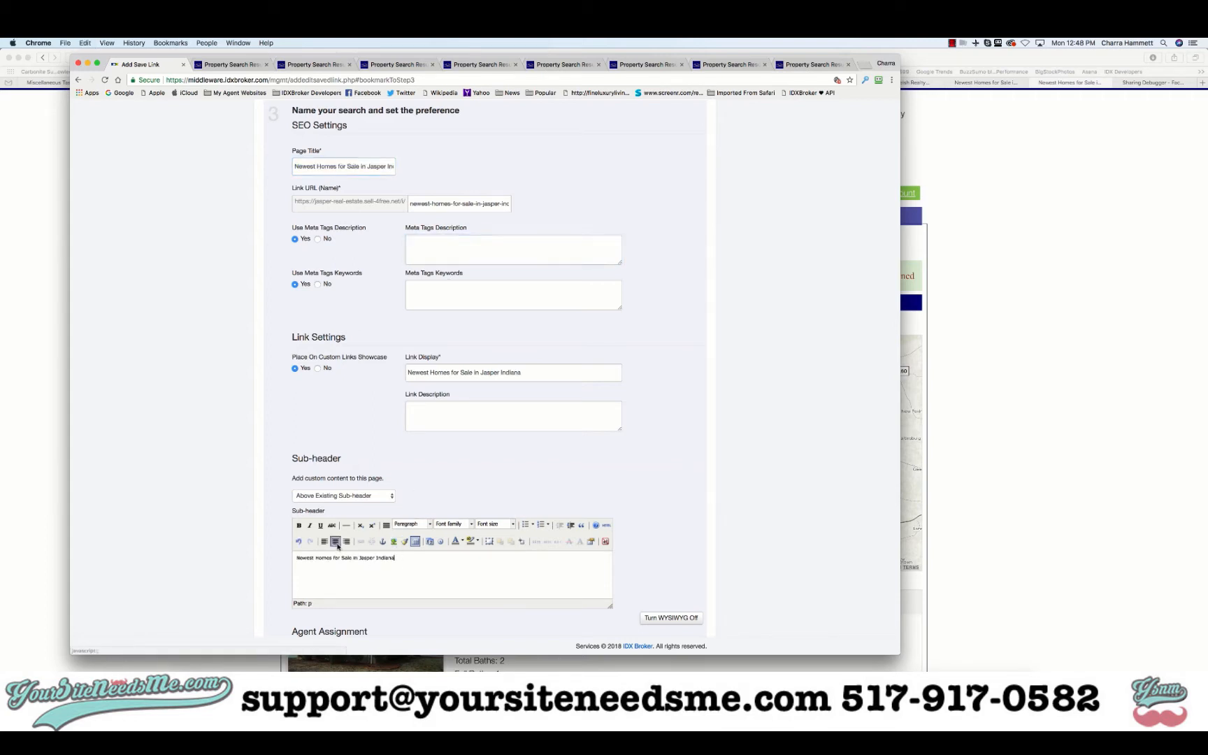
left_click(336, 541)
left_click(411, 523)
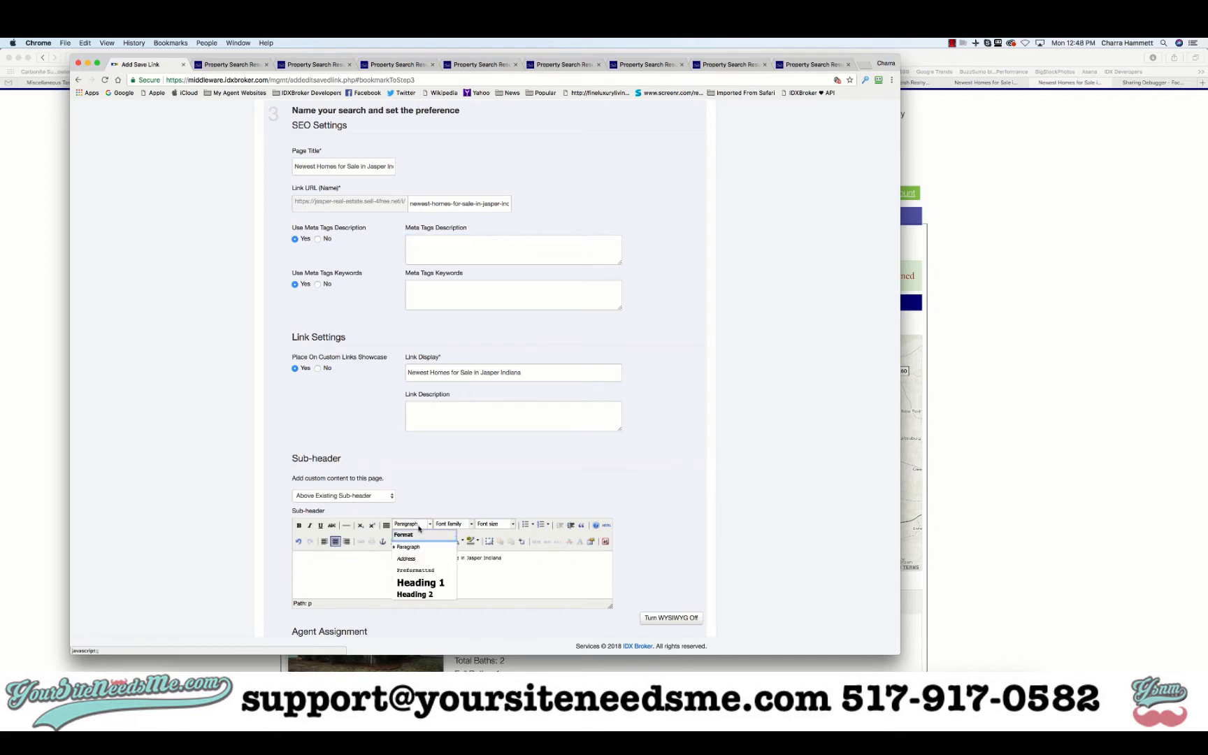
left_click(415, 580)
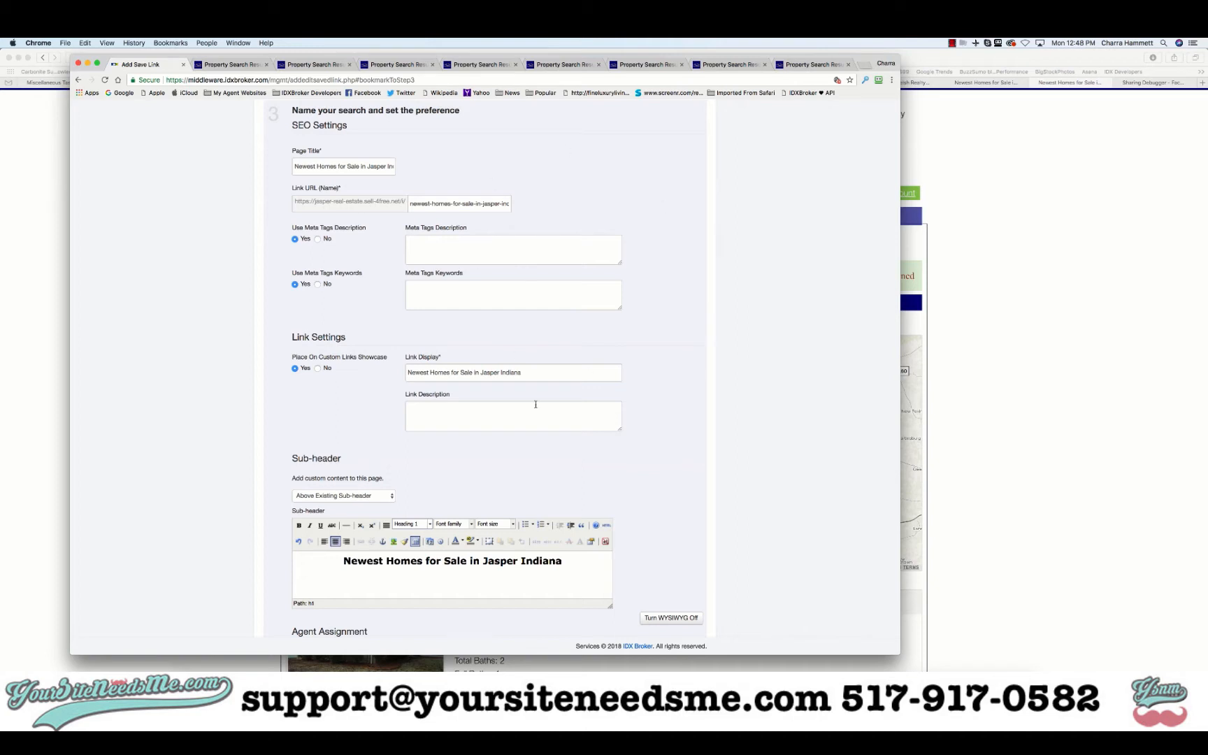
Save the link, go to the saved links list, and sort it by creation date with the newest first.
scroll(535, 404, "down", 5)
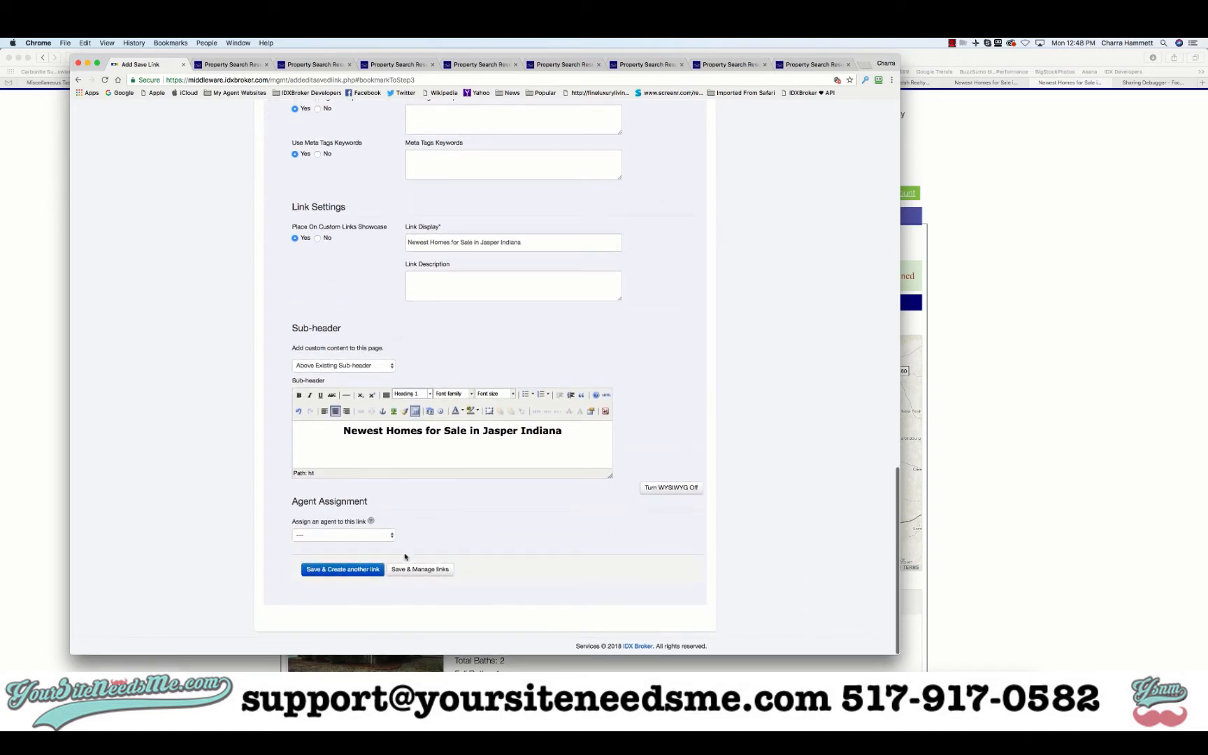
left_click(407, 571)
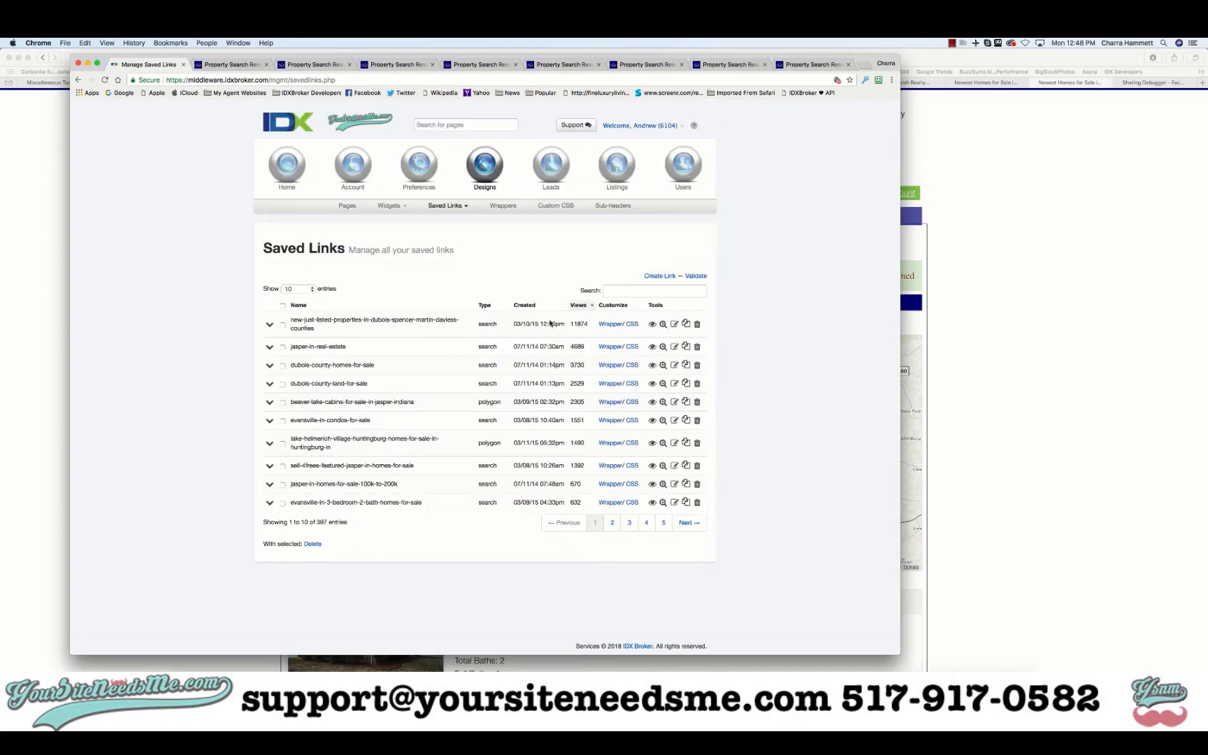
left_click(526, 305)
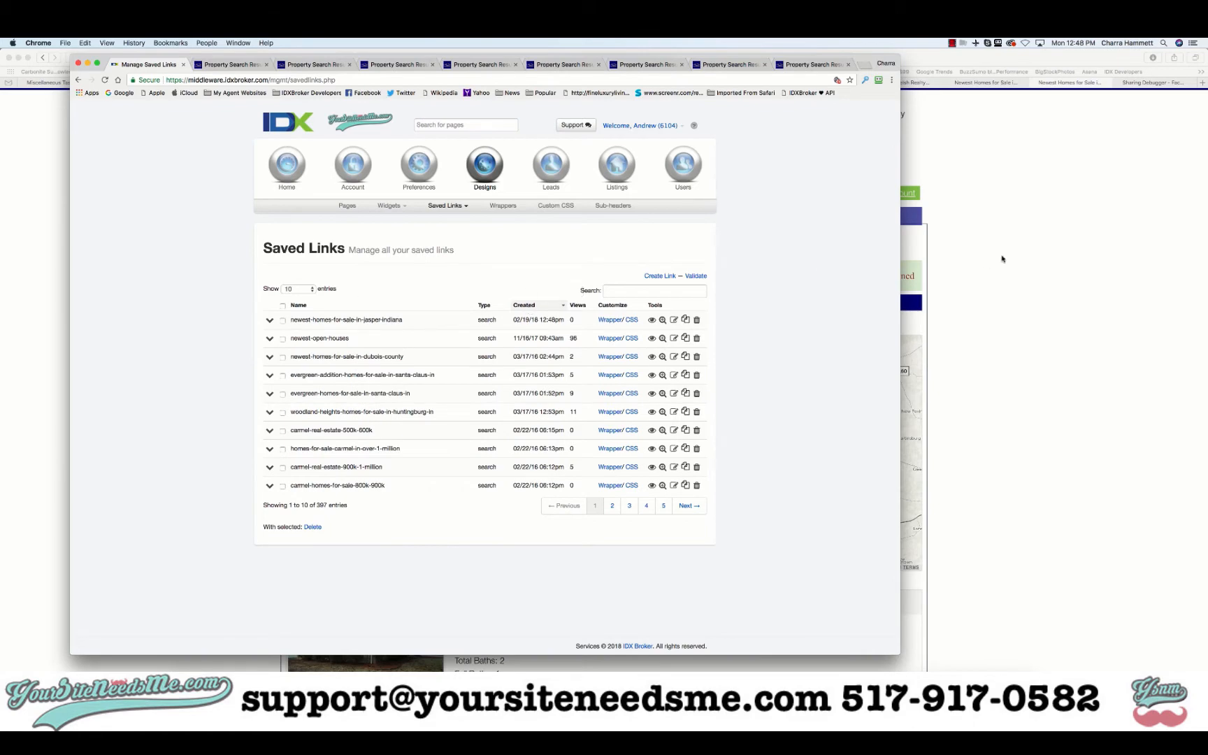
Switch to the WordPress Wrappers list in Safari and start adding a new wrapper.
left_click(969, 260)
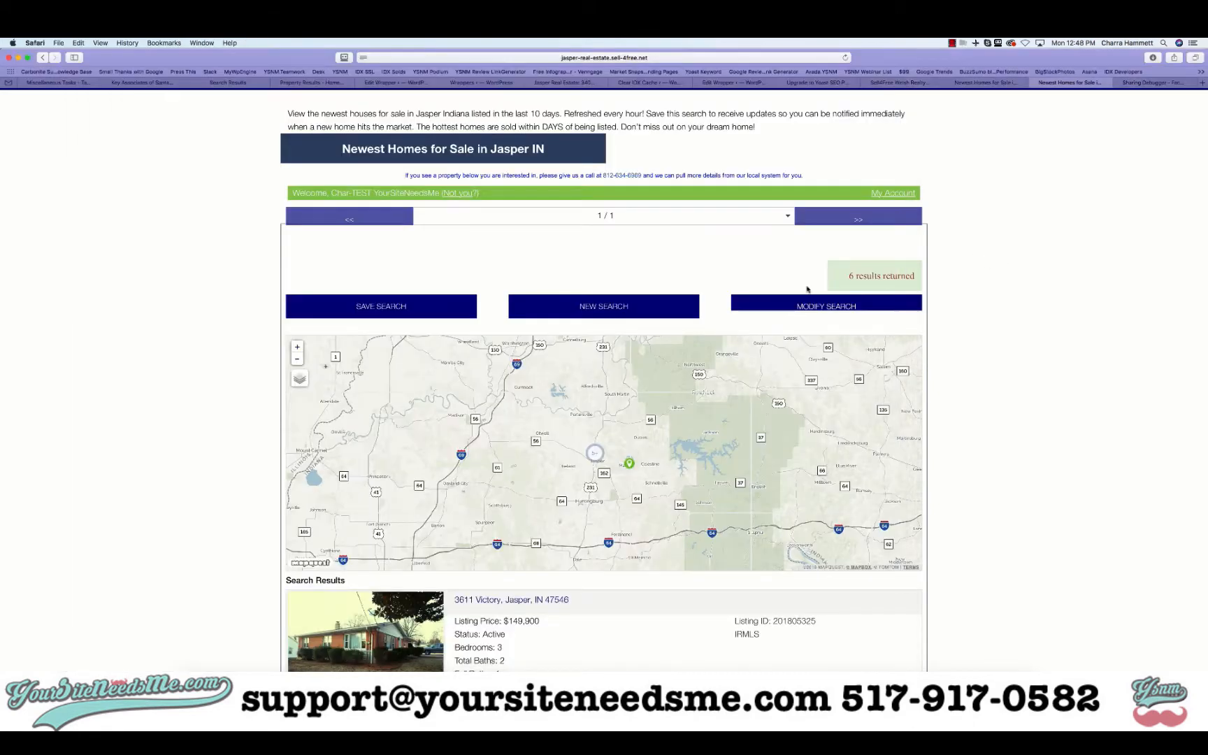
left_click(472, 83)
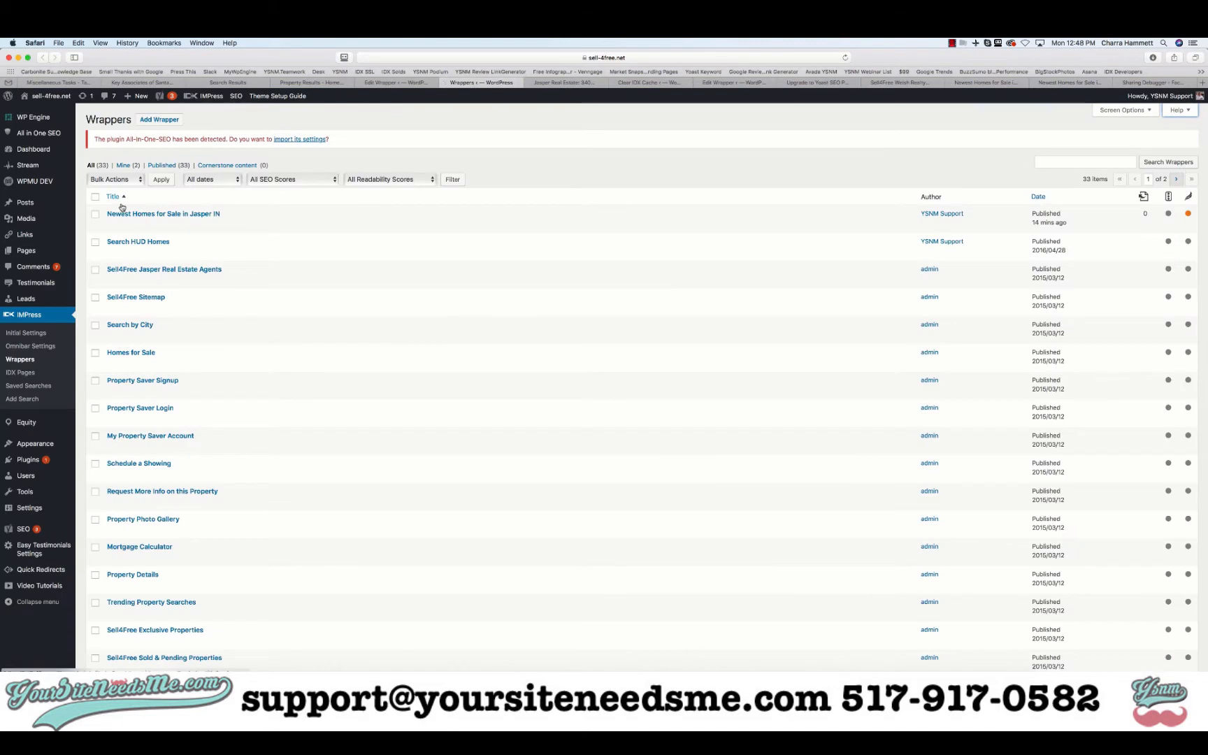
left_click(171, 120)
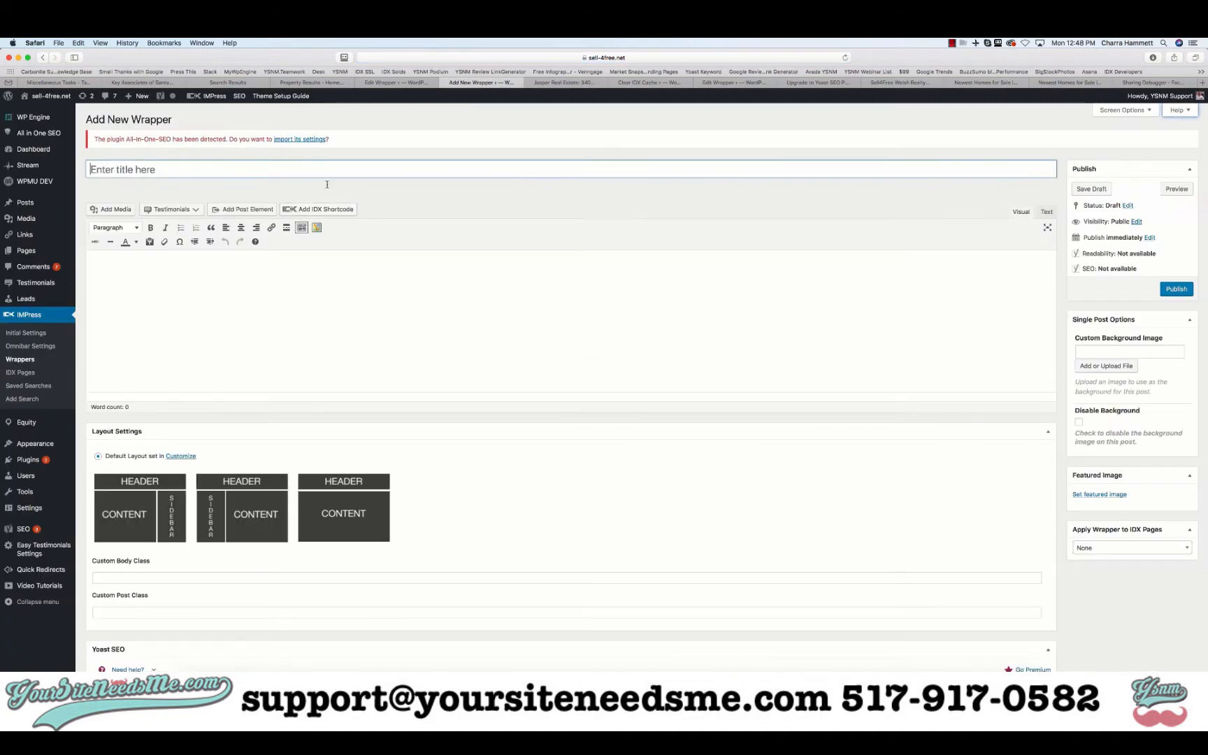
Enter and copy the wrapper title "Search the Newest Homes for sale in Jasper IN", and select the full-width layout without a sidebar.
type("Search the Newest Homes for sale ")
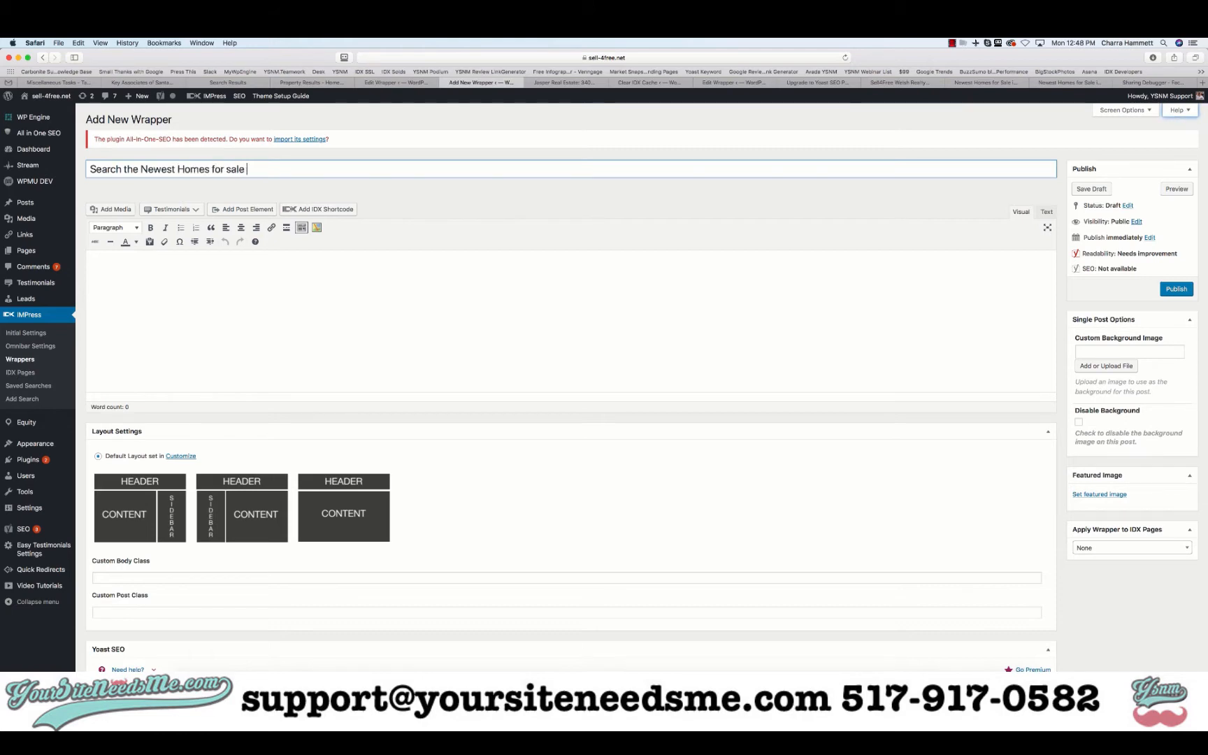
type("in Jasper IN")
key("super+a")
key("super+c")
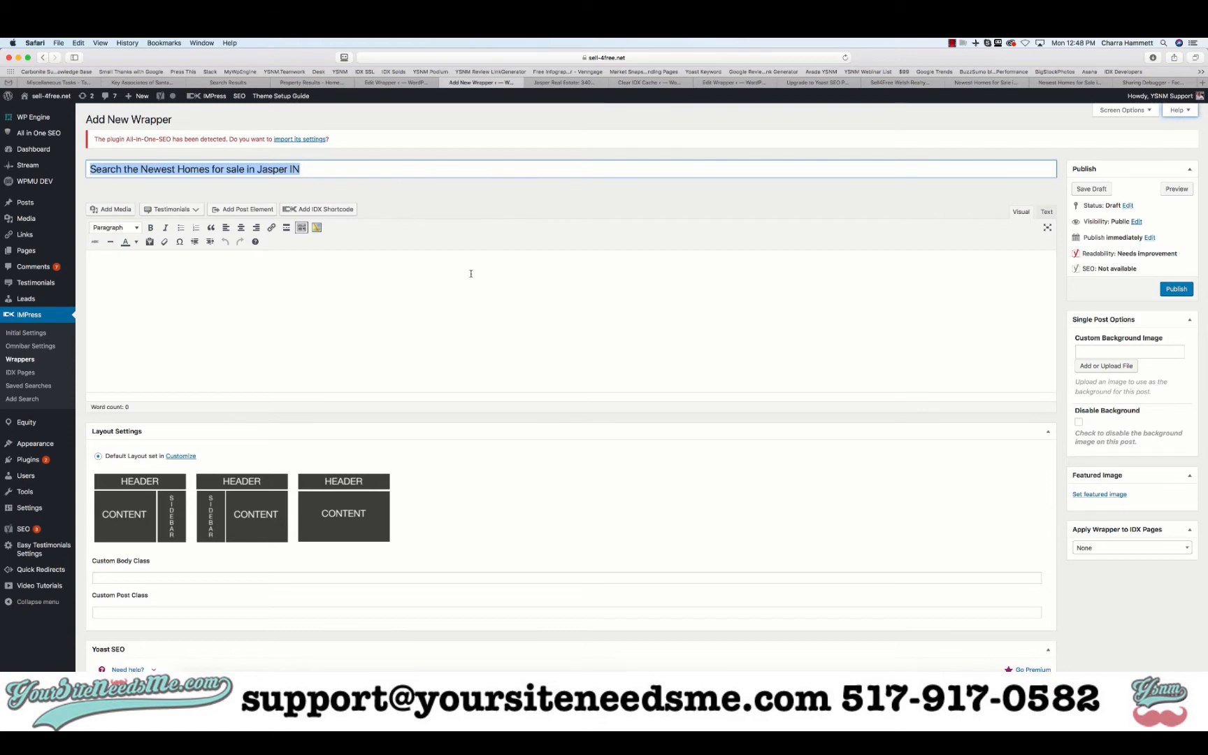
scroll(348, 363, "down", 3)
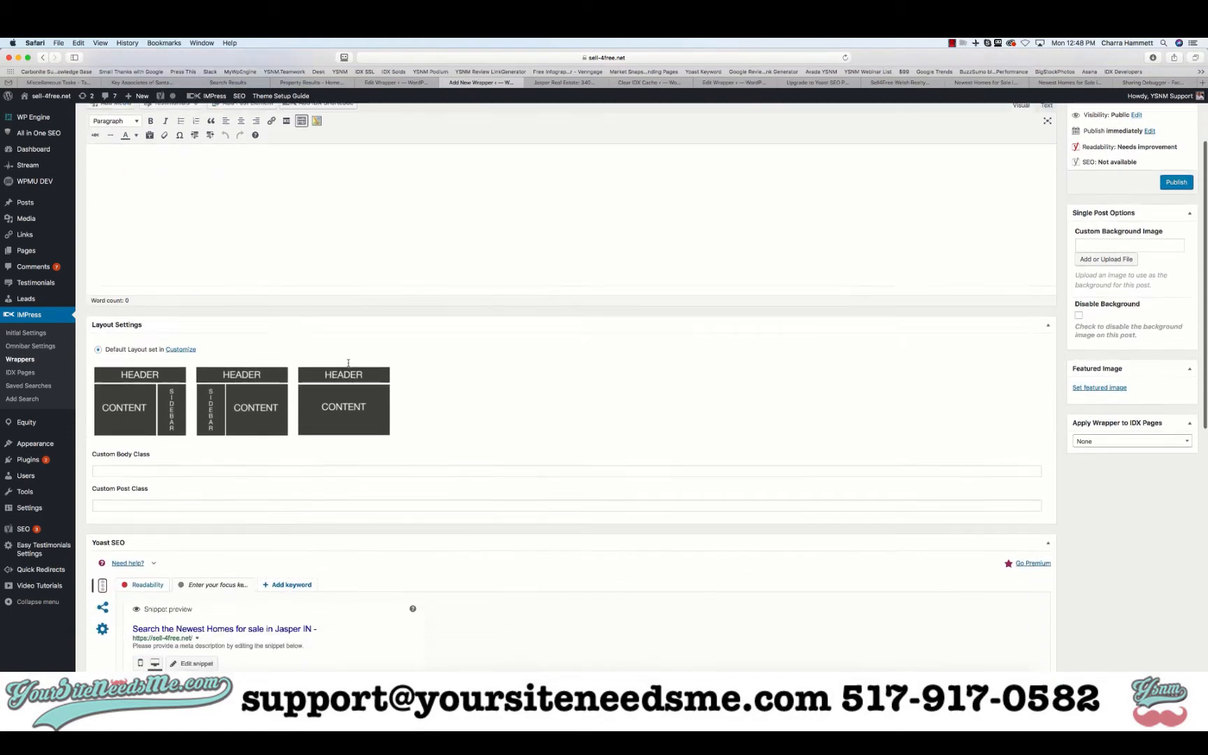
left_click(339, 414)
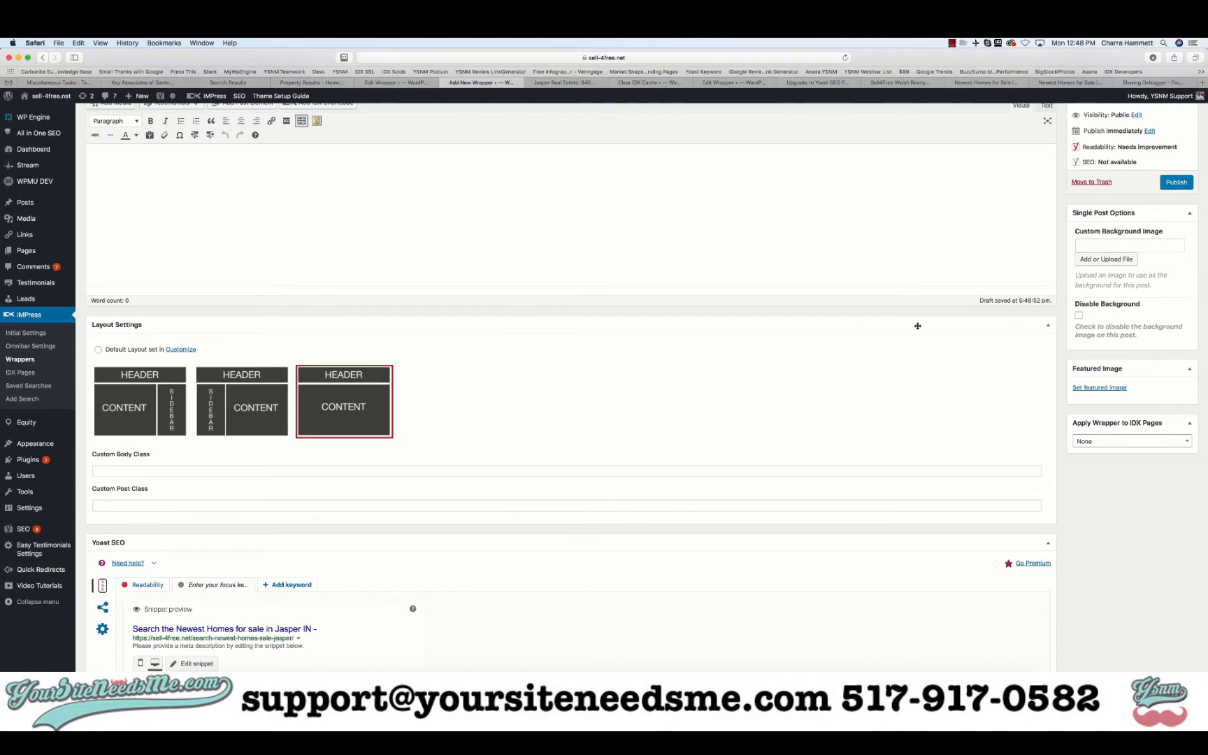
Set the Yoast SEO Facebook title to the copied wrapper title "Search the Newest Homes for sale in Jasper IN".
scroll(970, 354, "down", 8)
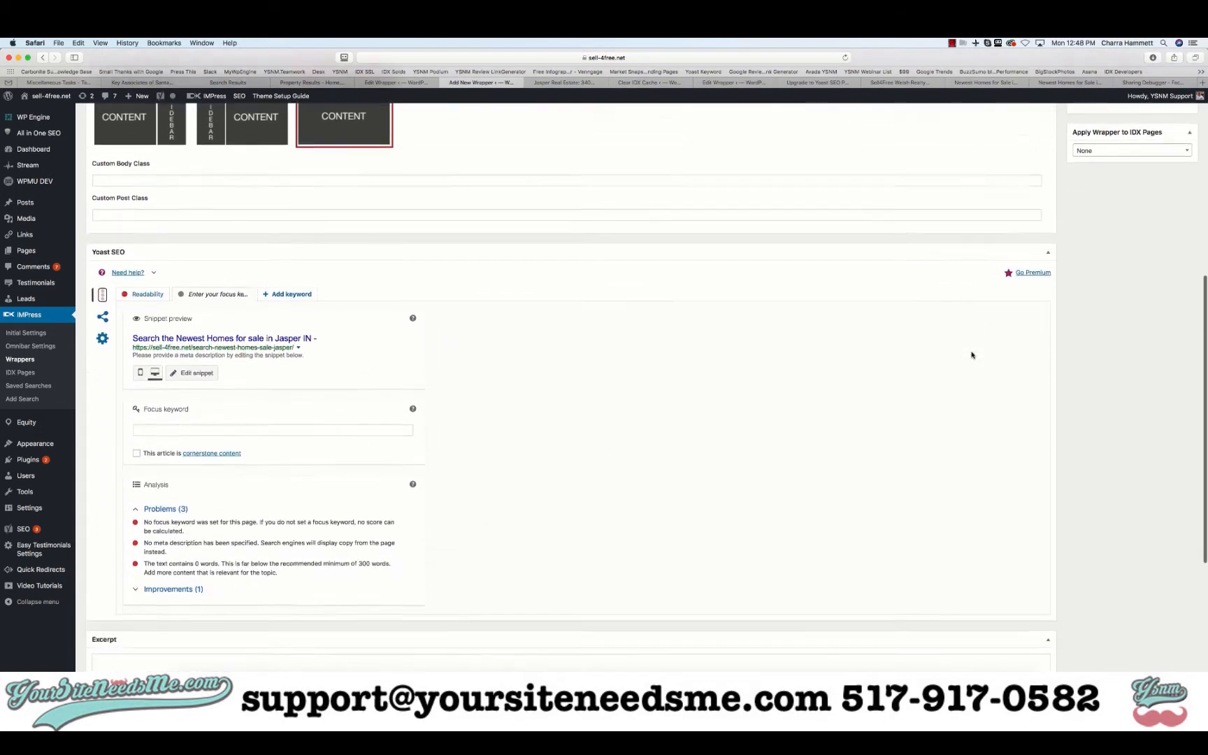
scroll(971, 354, "down", 3)
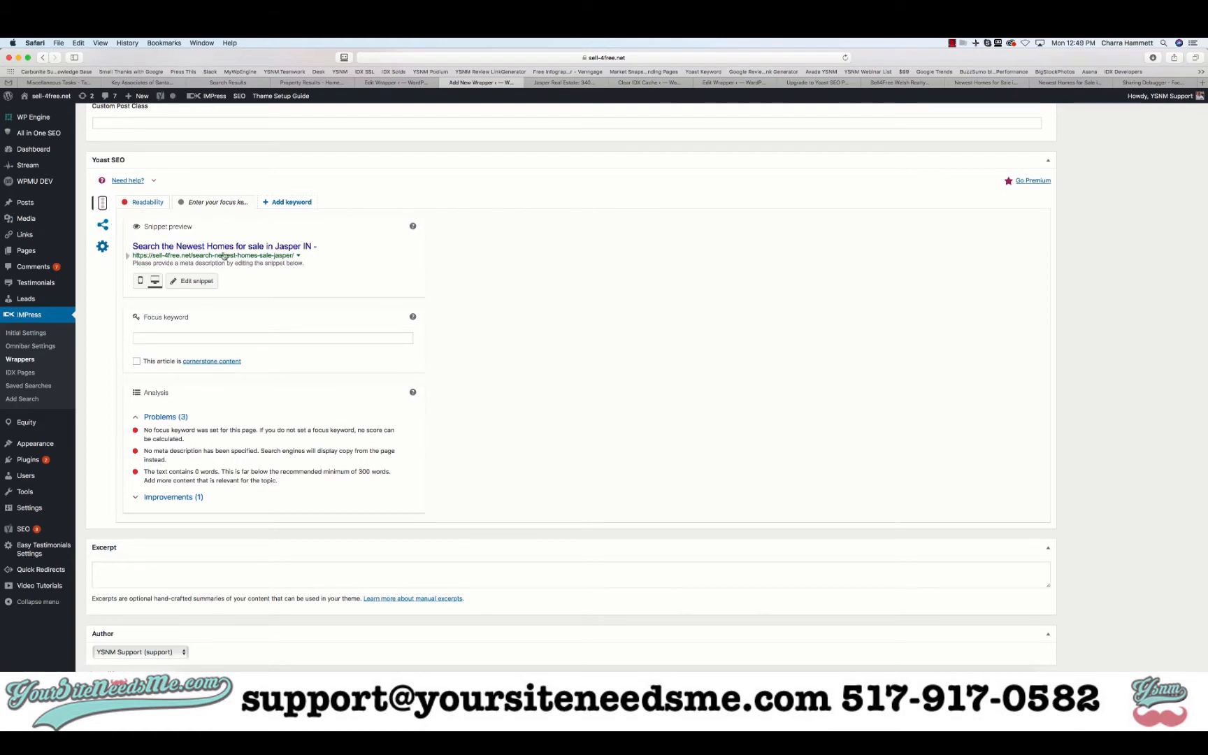
left_click(105, 225)
left_click(171, 281)
key("super+v")
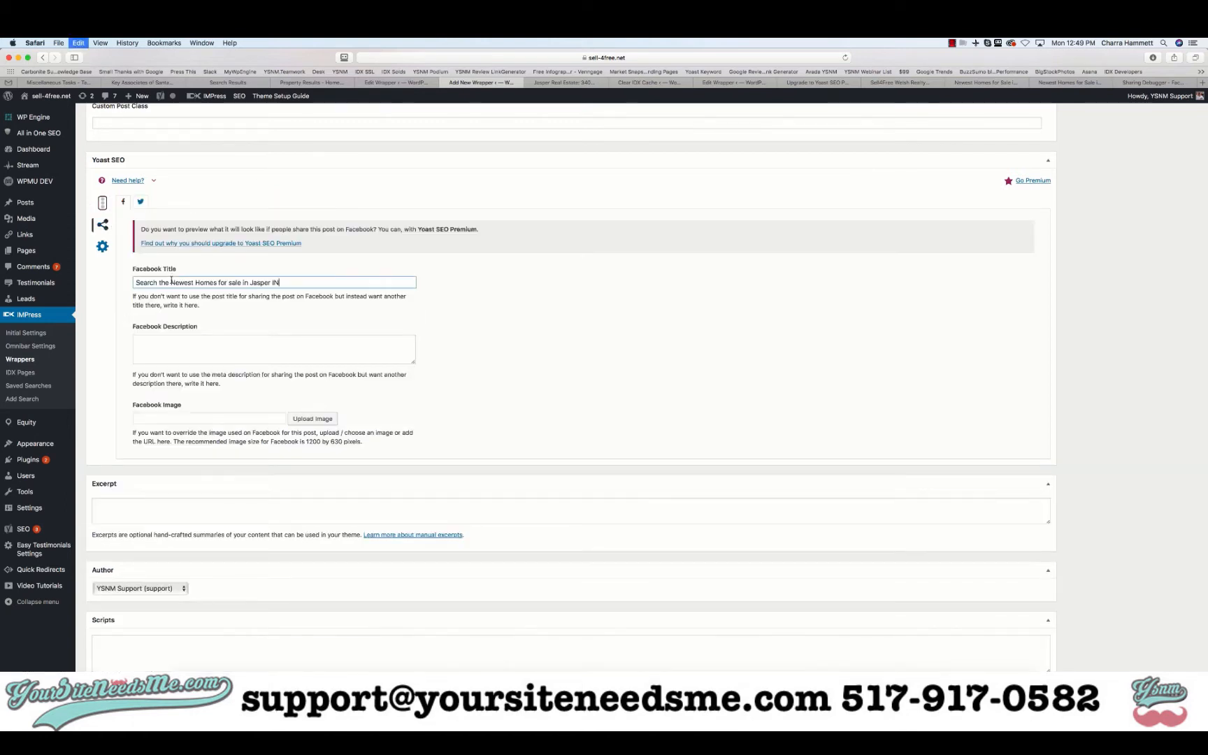
Write a Facebook description inviting visitors to view Jasper IN homes listed in the last 10 days and sign up for new property alerts.
left_click(204, 349)
type("Click her")
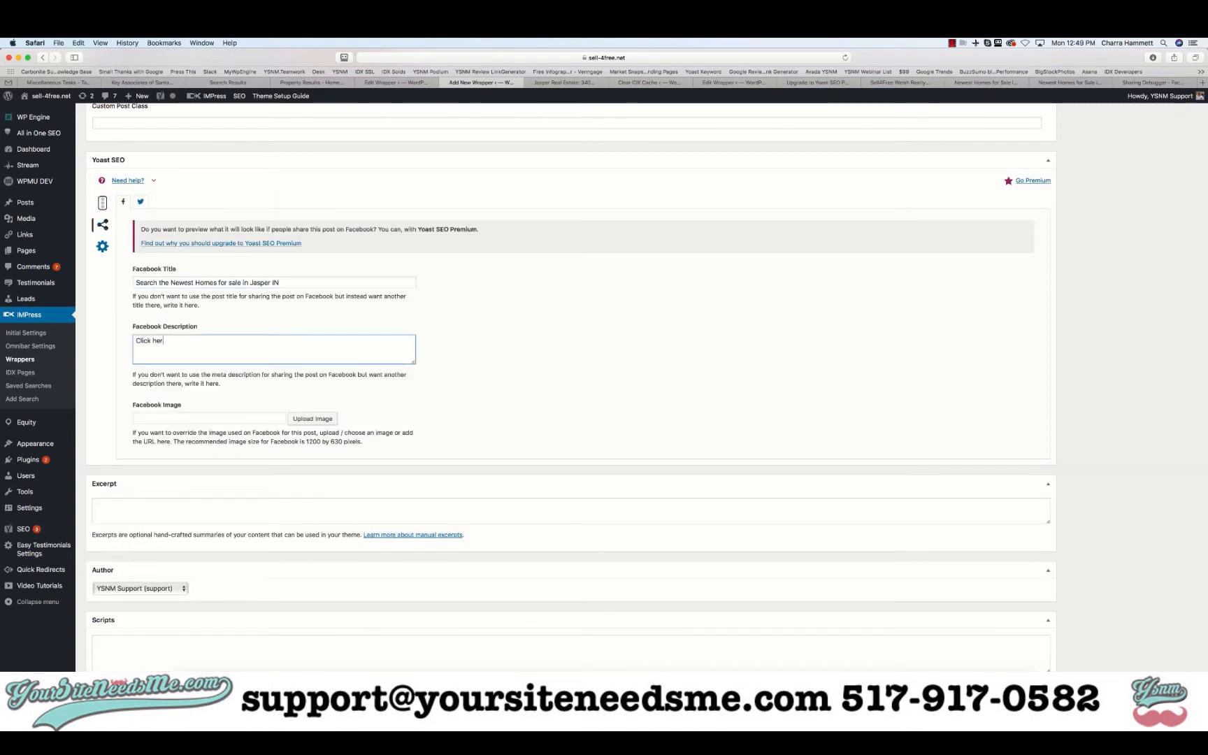
type("e to view the newest homes for sale listed in the last 10 days in ")
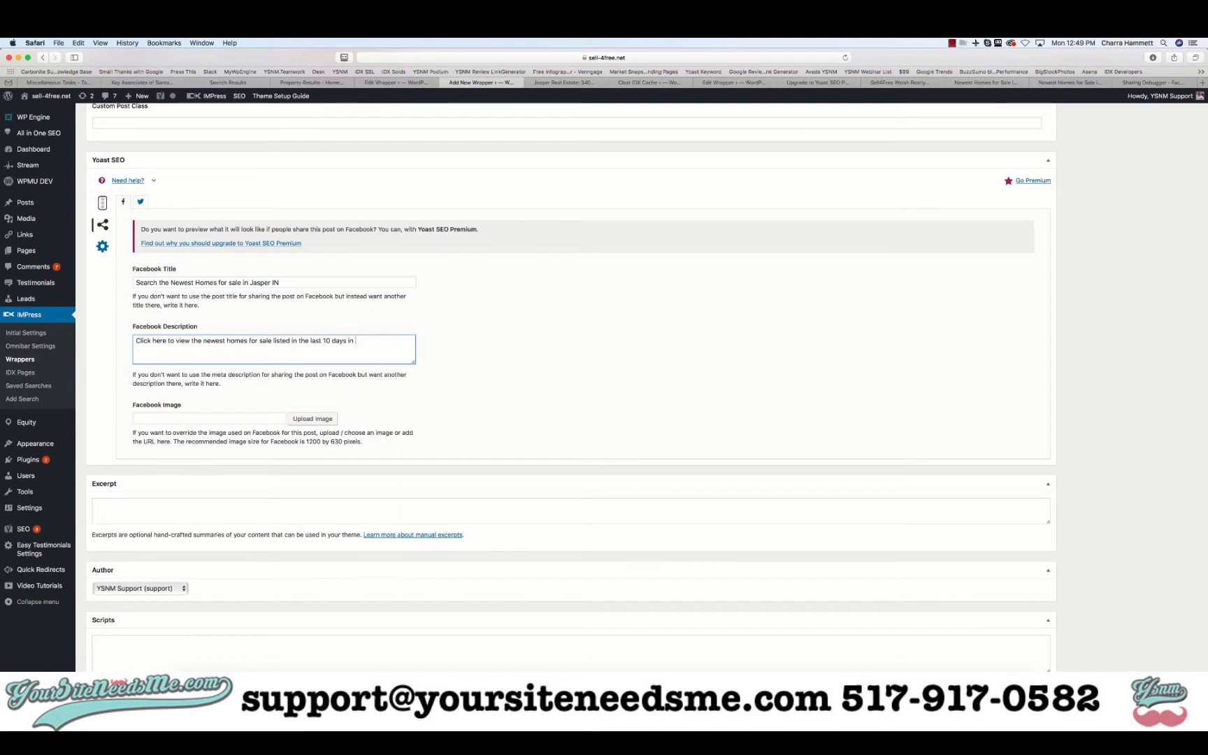
type("Jasper IN. The hottest homes always sell the fastest so be wu")
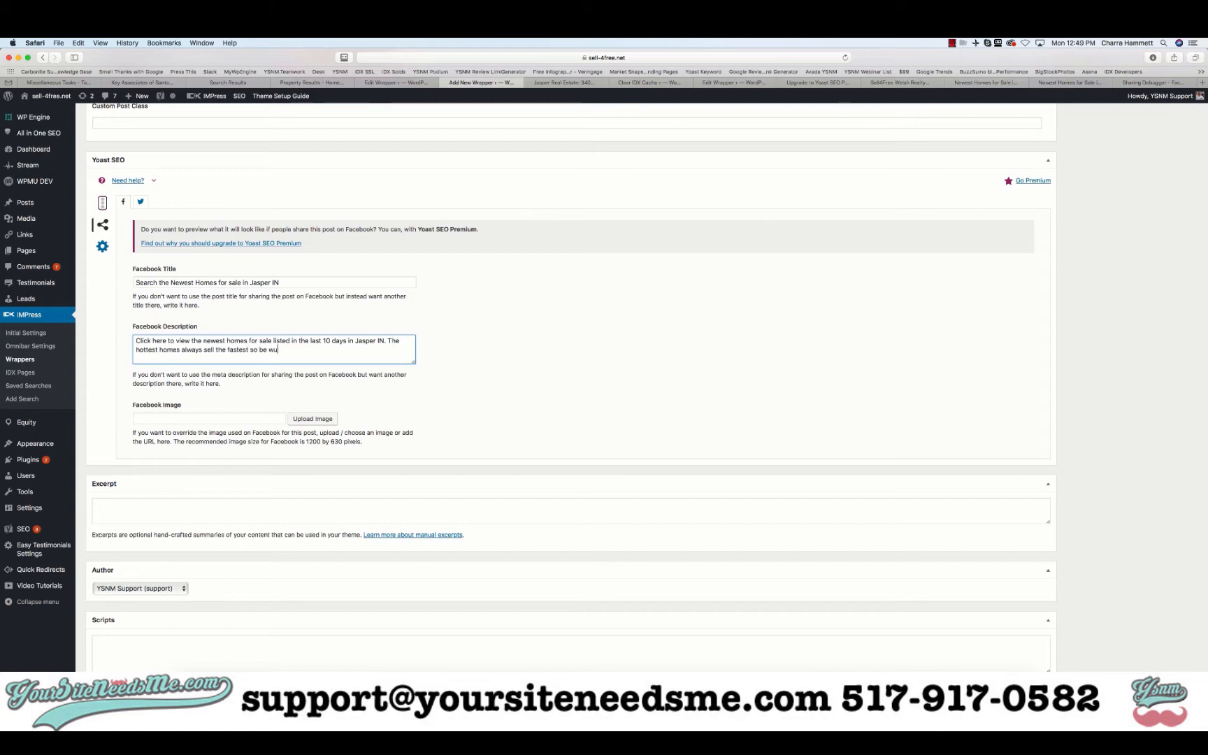
key("BackSpace")
type("sure to sign up to receive new property alerts so you can ")
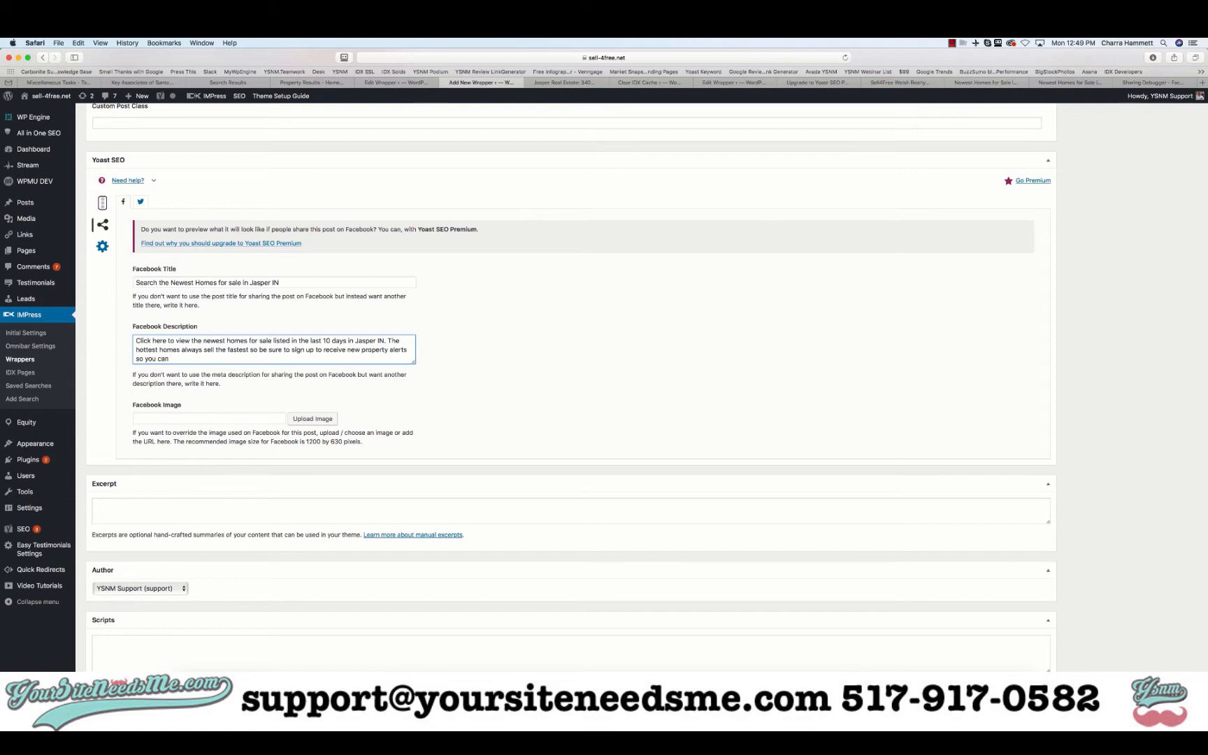
type("stay on top of the hottest listings.")
Reword "hottest homes" as "biggest deals on homes" in the Facebook description and copy the whole description.
left_click_drag(157, 348, 134, 348)
type("biggest")
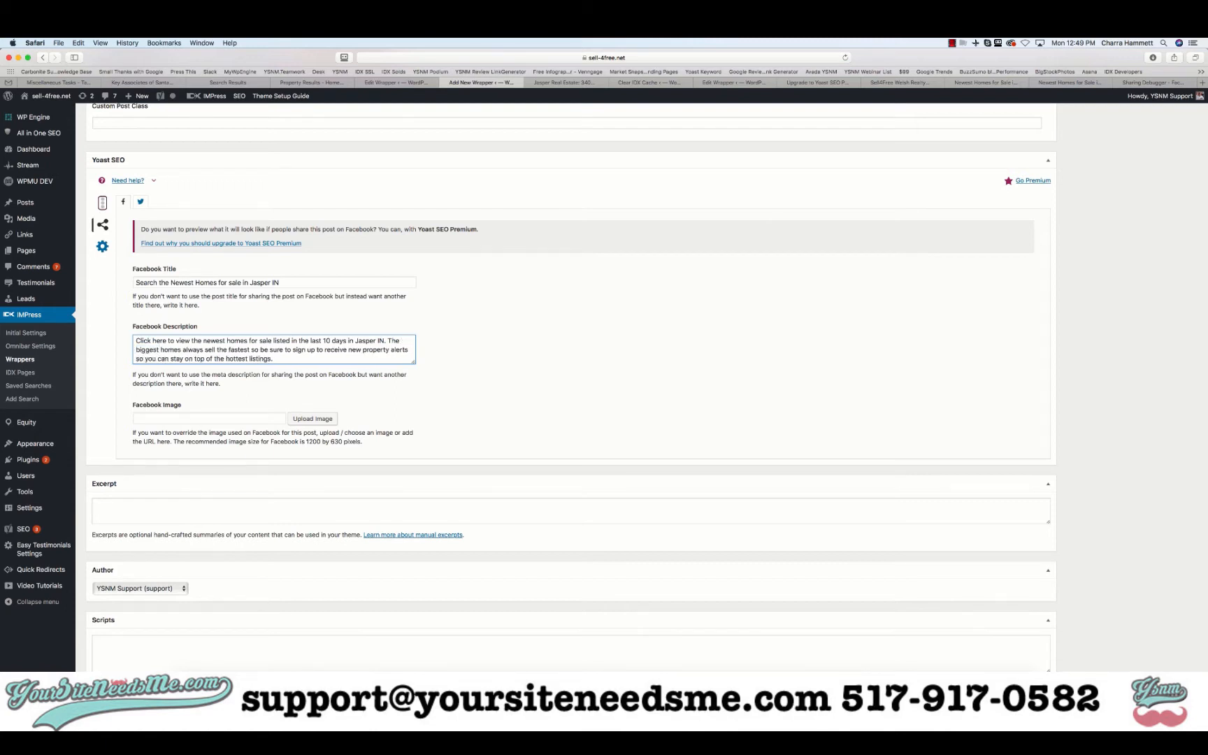
type(" deals on")
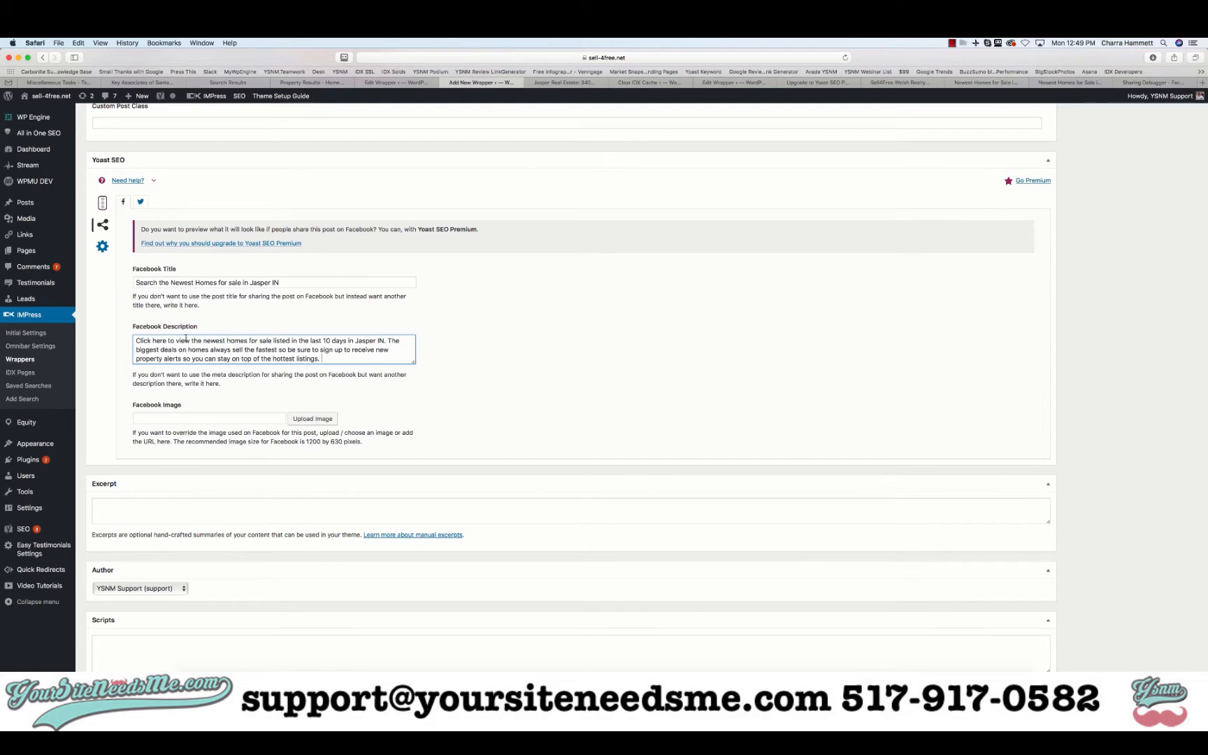
key("super+a")
key("super+c")
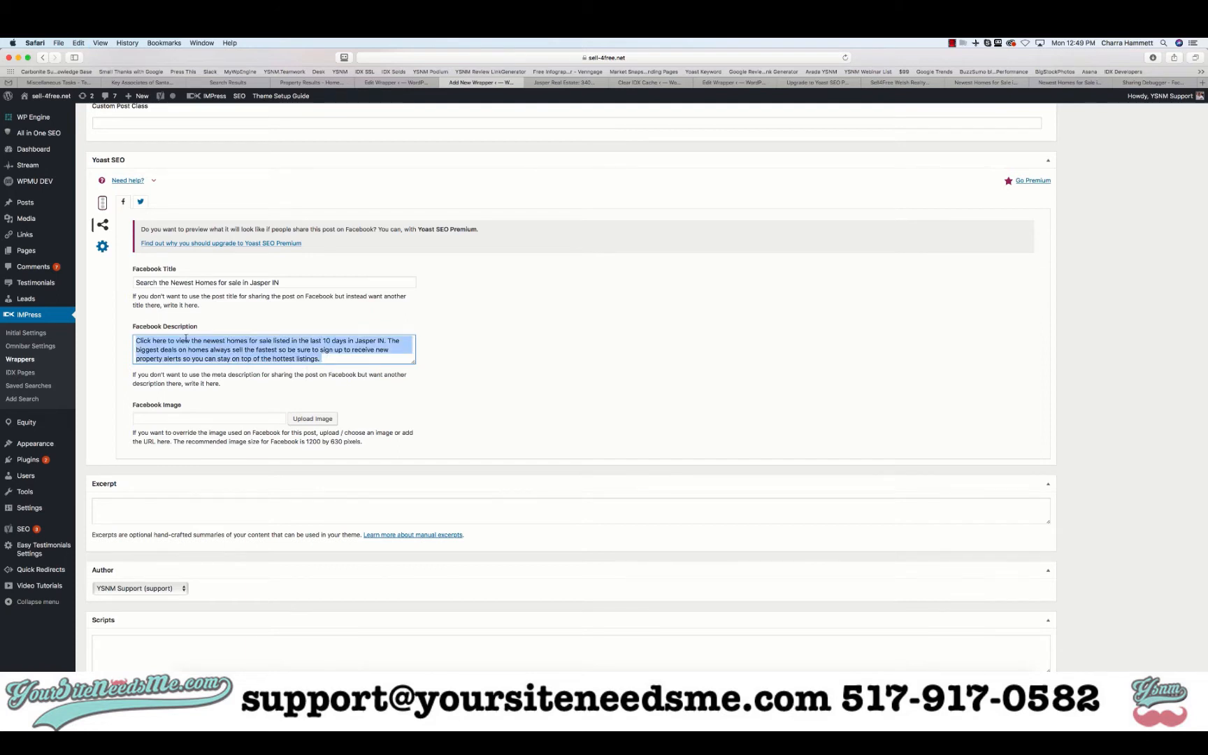
Set the Facebook image to Homes-for-Sale.png from the media library.
left_click(190, 415)
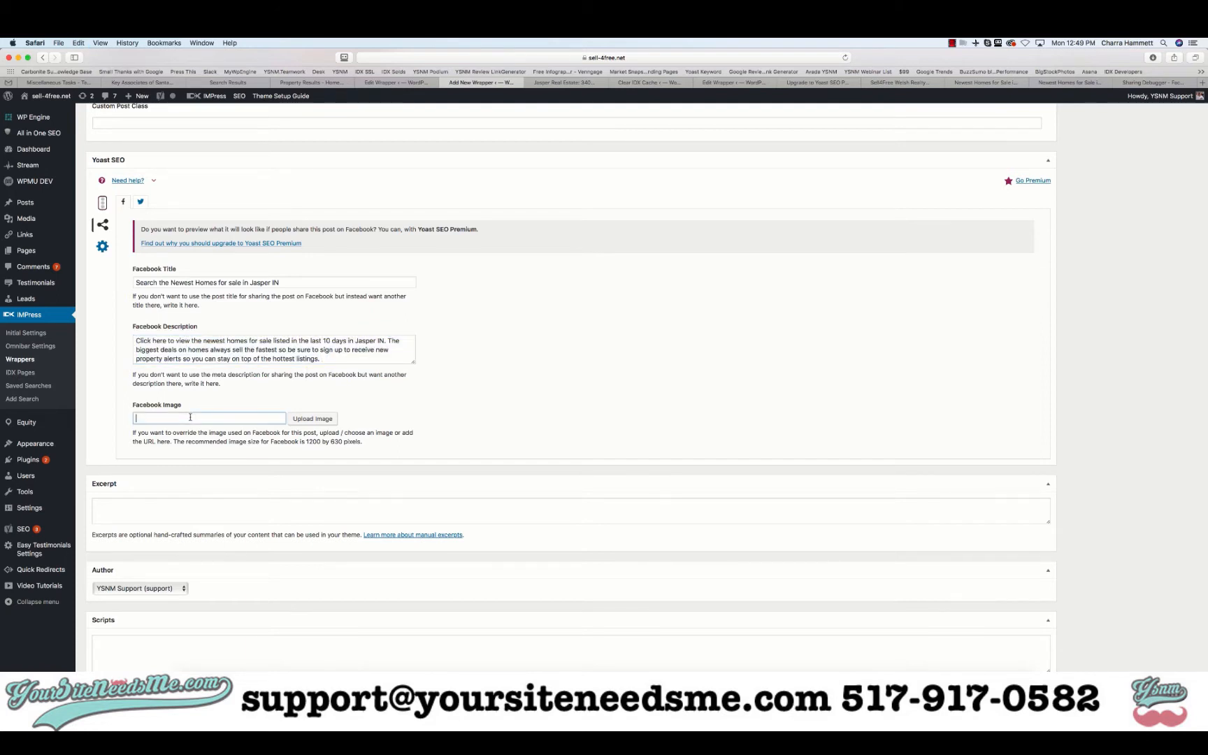
left_click(314, 419)
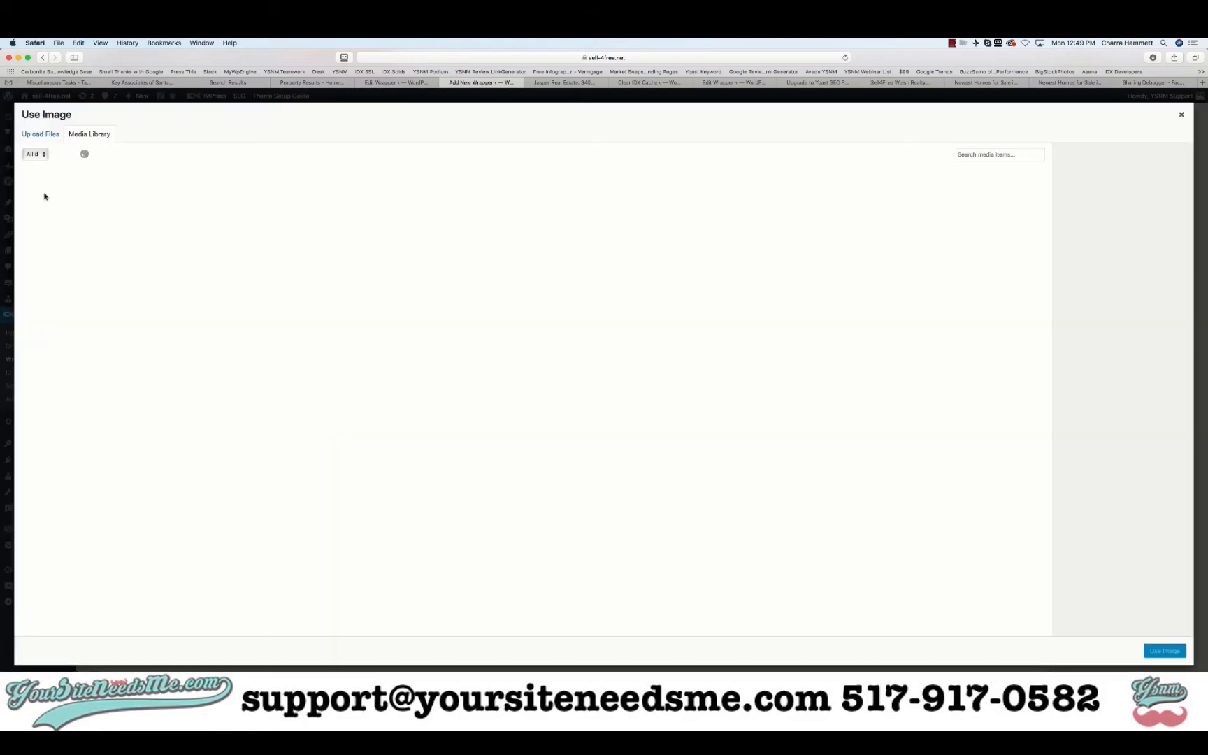
left_click(56, 199)
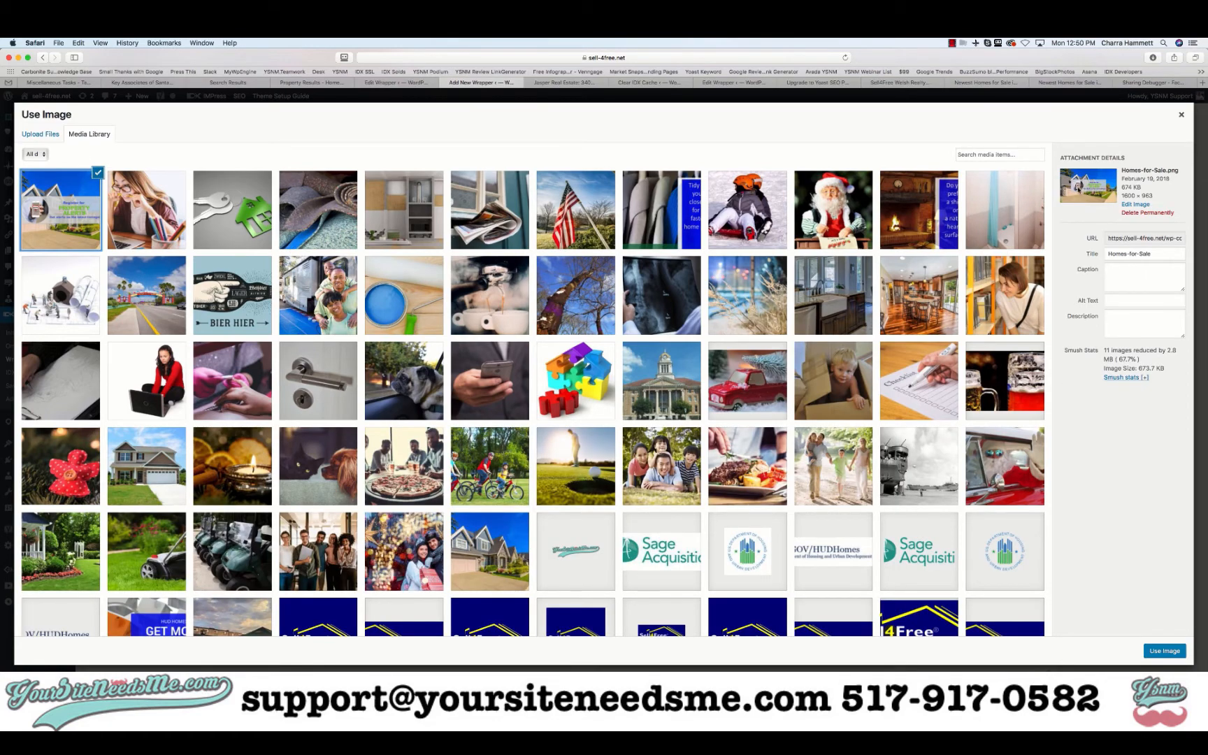
left_click(1157, 651)
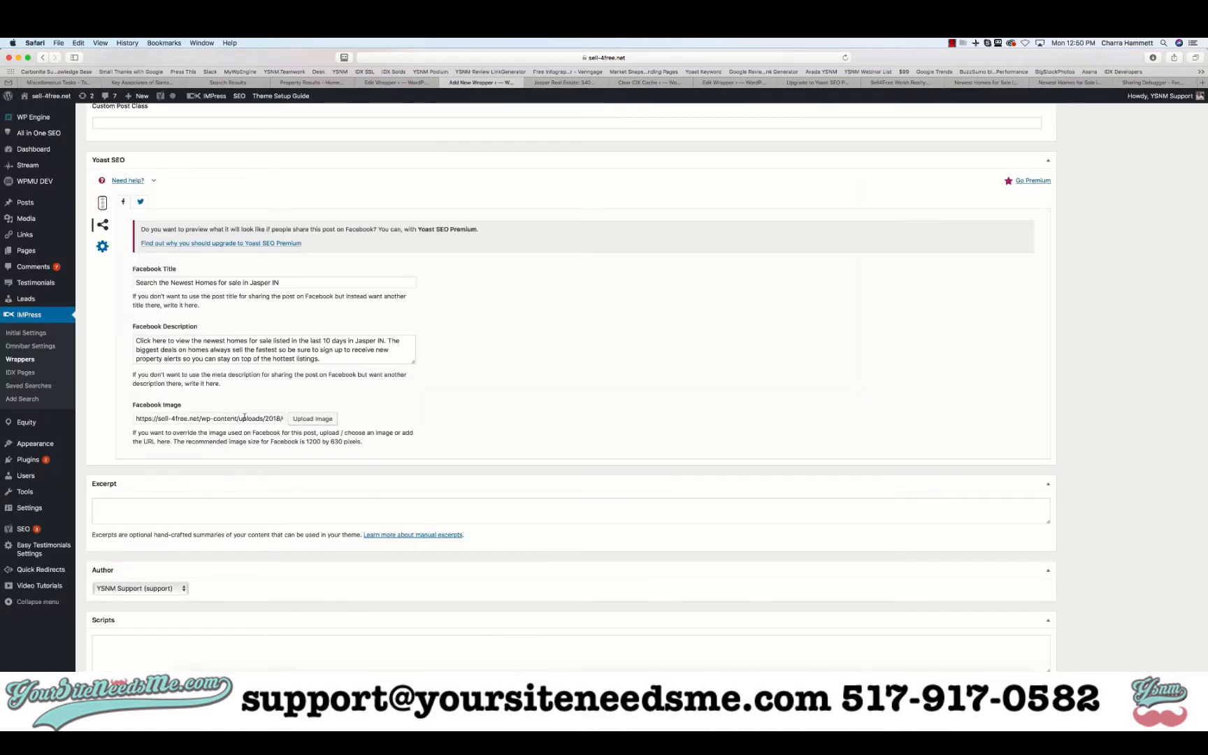
Paste the copied description into the wrapper's body content and set the Homes-for-Sale picture as its featured image.
scroll(245, 412, "up", 10)
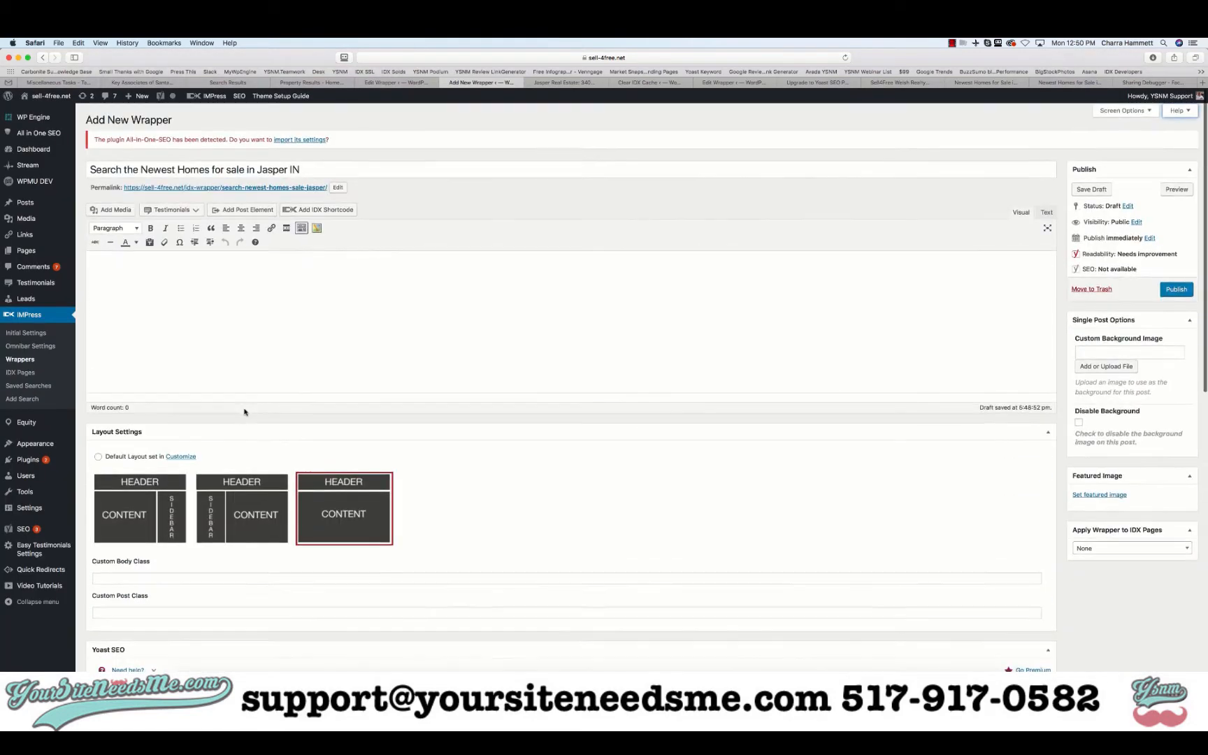
key("super+v")
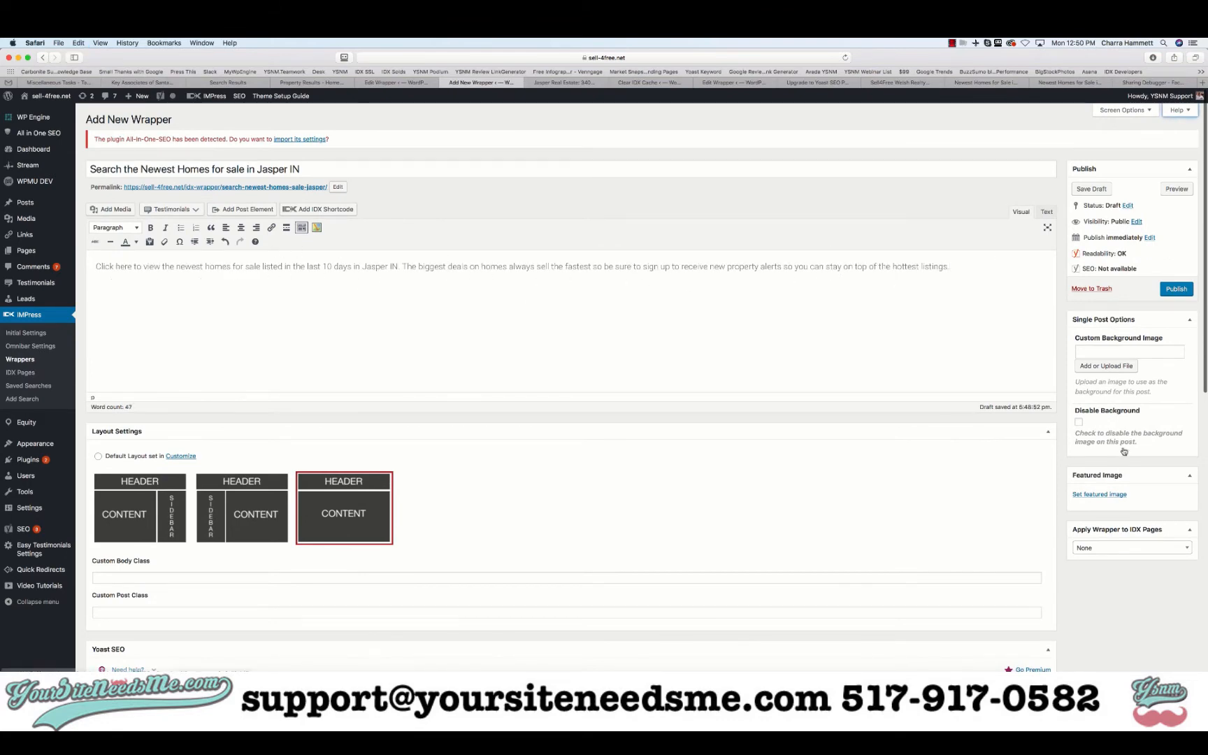
scroll(1123, 451, "down", 3)
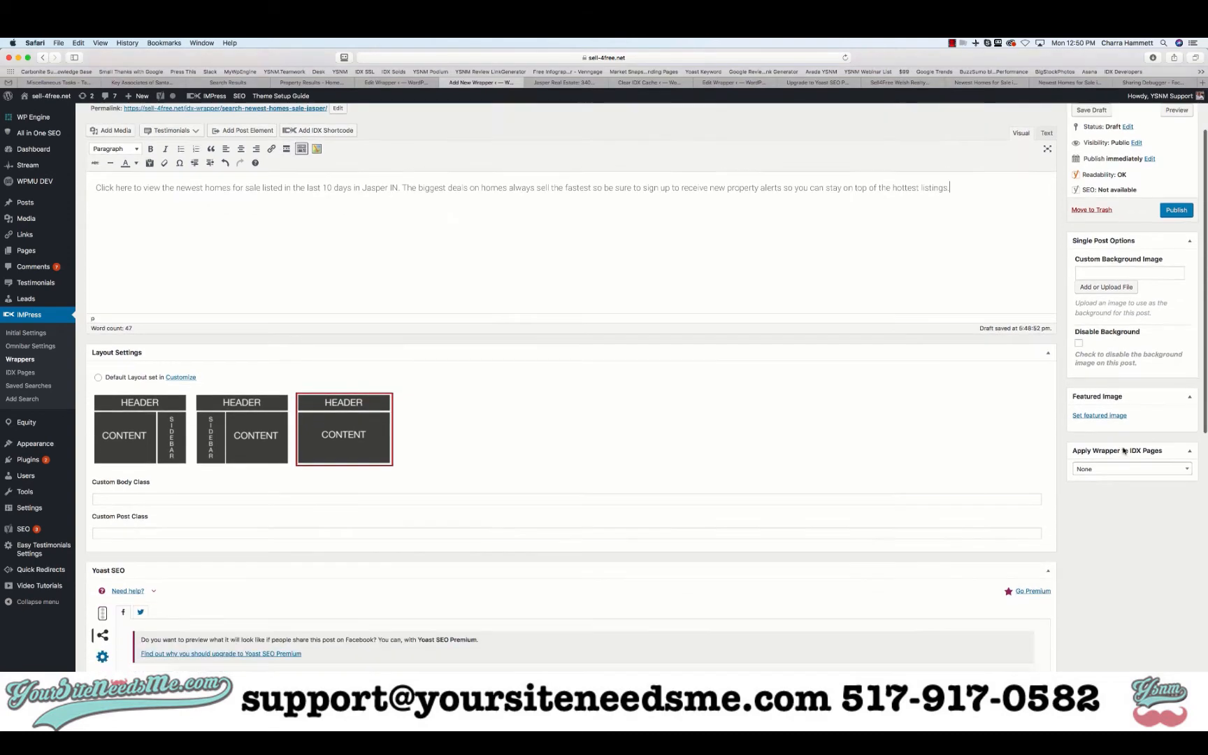
left_click(1100, 417)
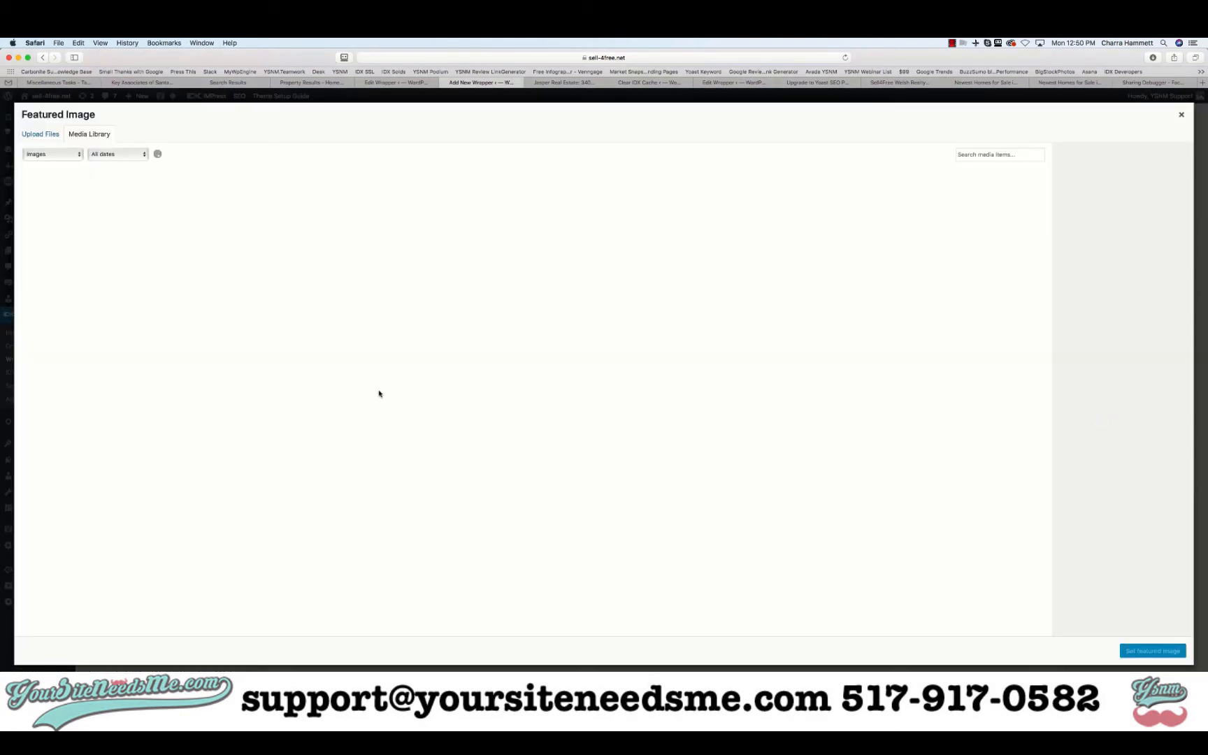
left_click(70, 216)
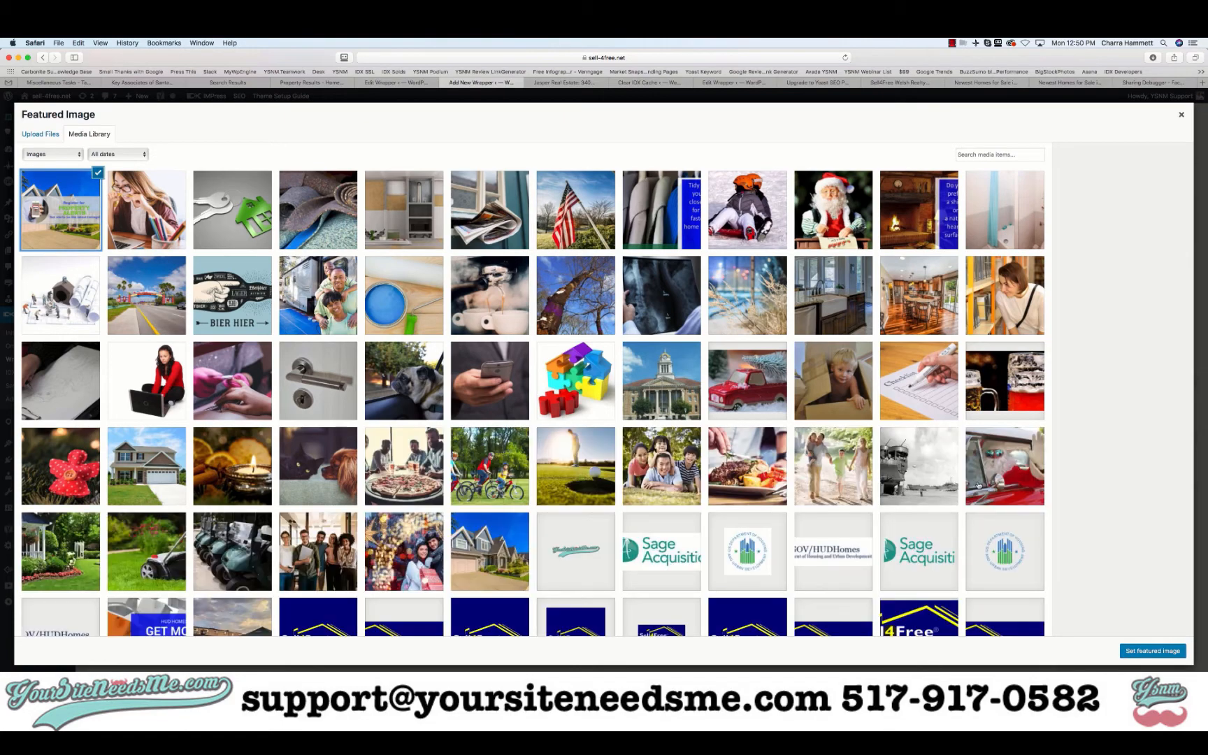
left_click(1147, 656)
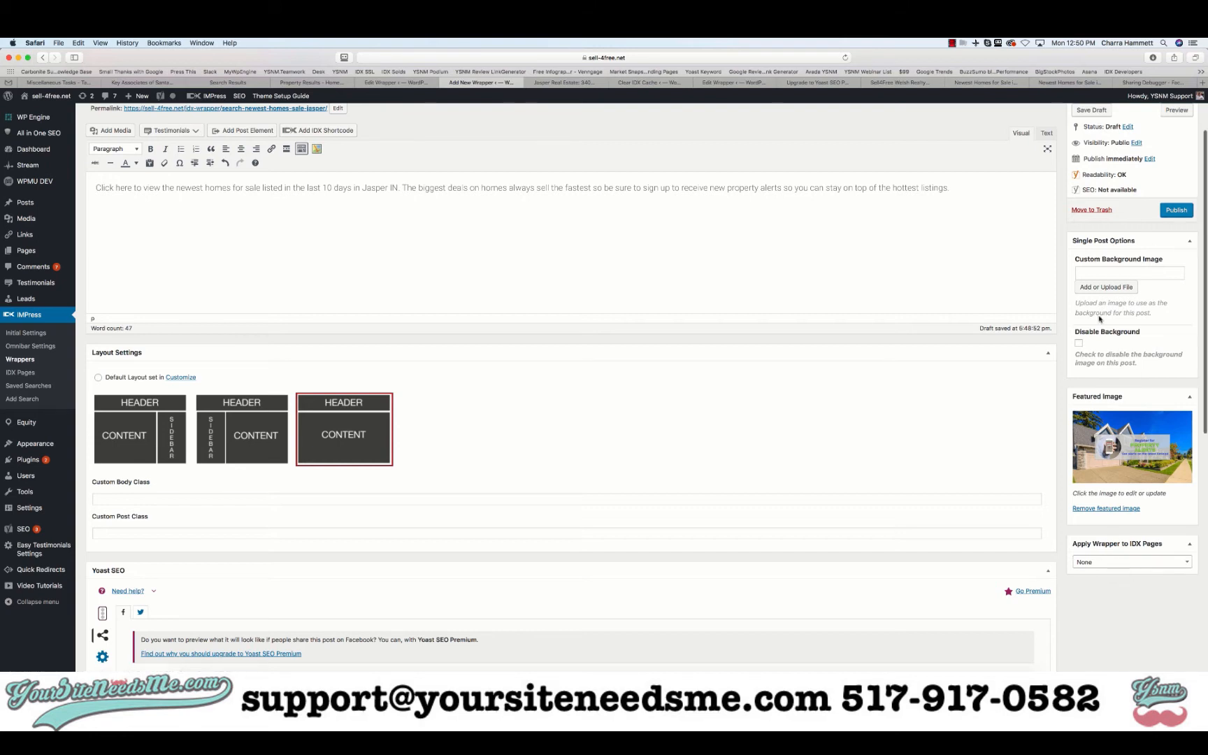
Disable the background image for this wrapper and publish it.
left_click(1079, 344)
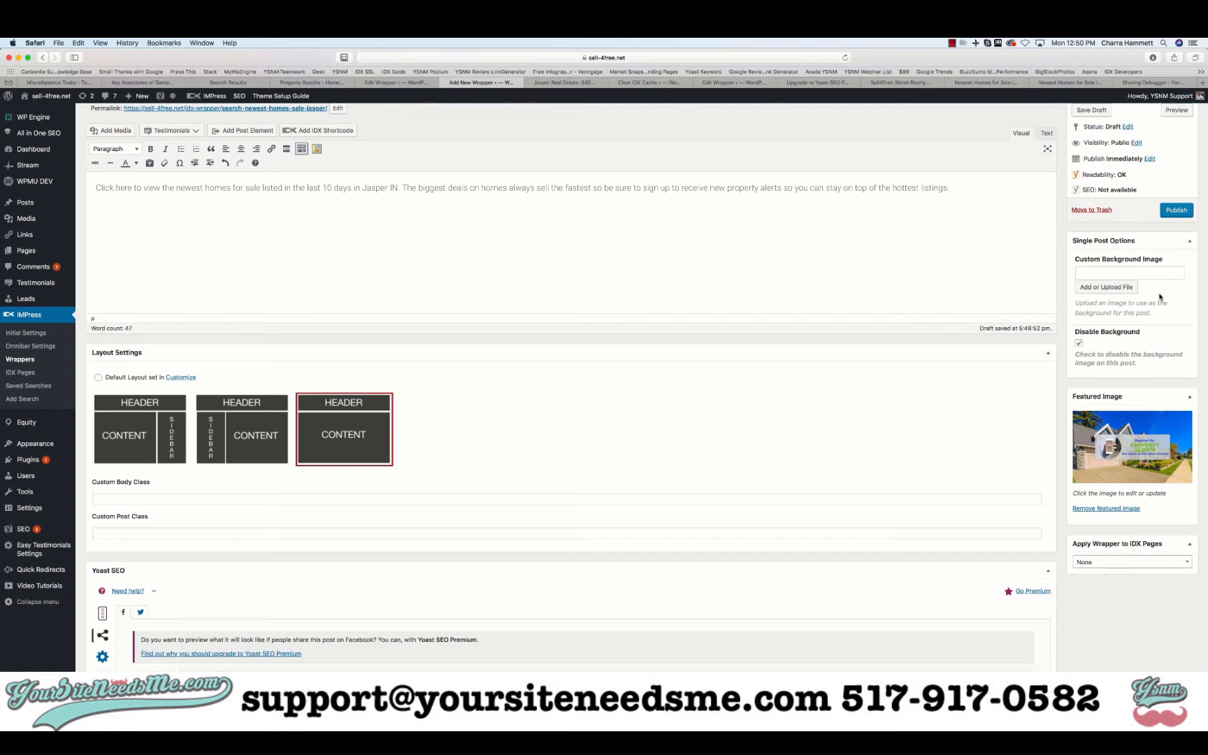
scroll(1166, 297, "up", 3)
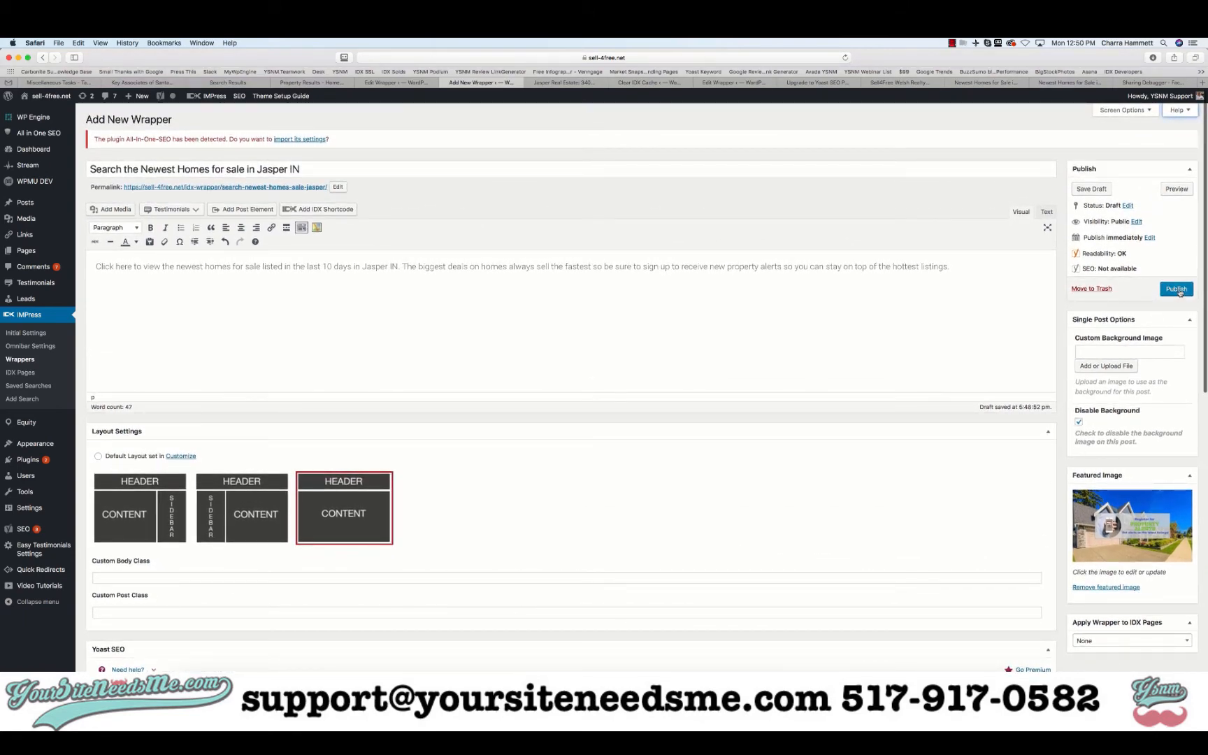
left_click(1177, 289)
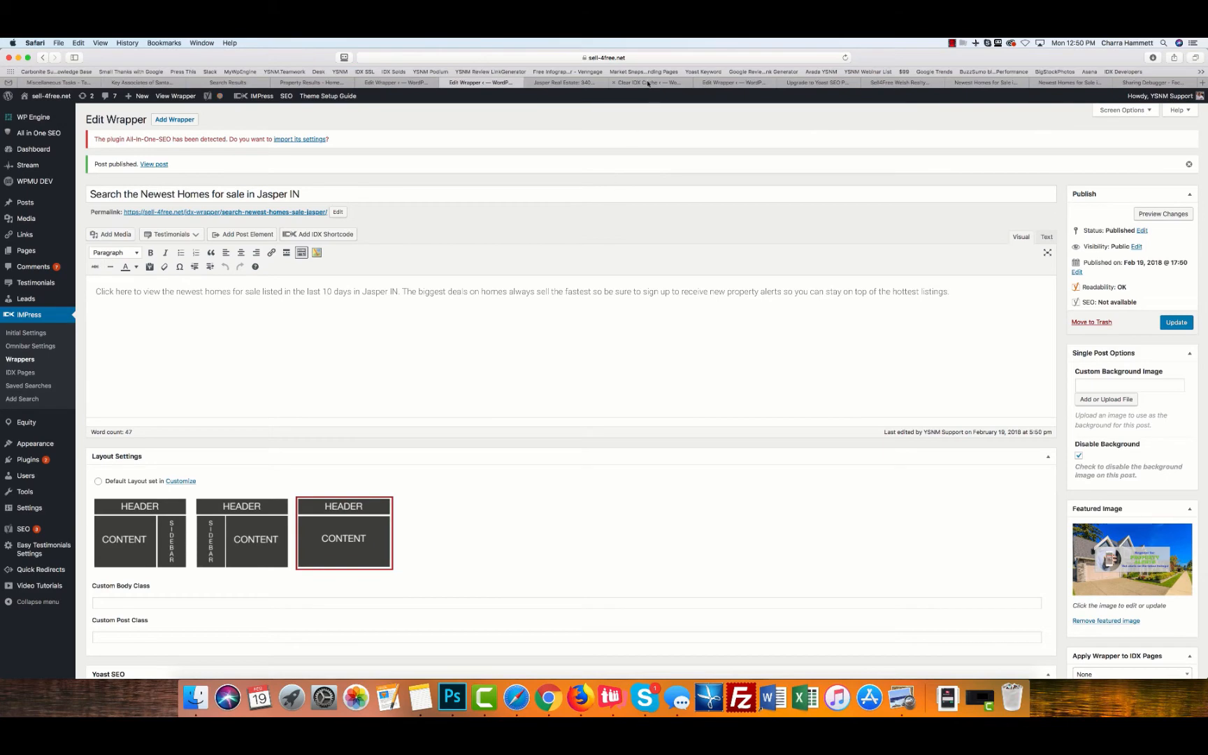
Search the IDX pages this wrapper can be applied to for "newe", then close the list without choosing a page.
scroll(1001, 150, "down", 7)
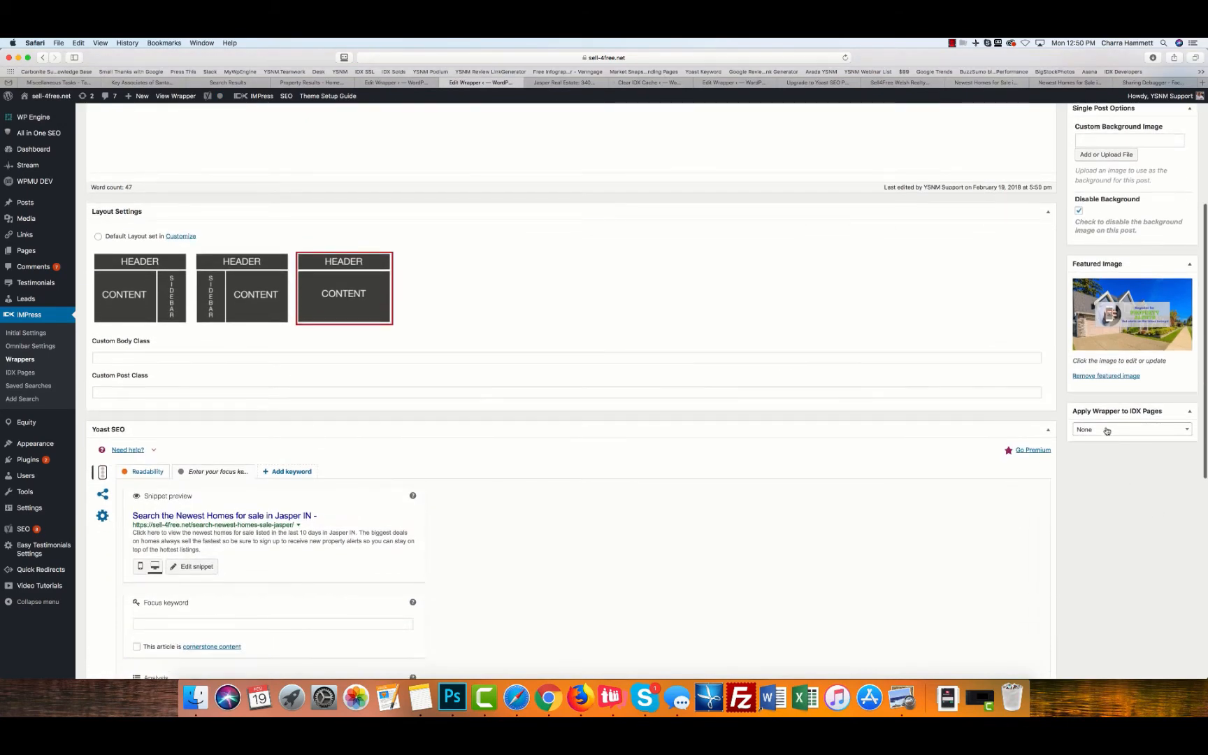
left_click(1106, 430)
type("newe")
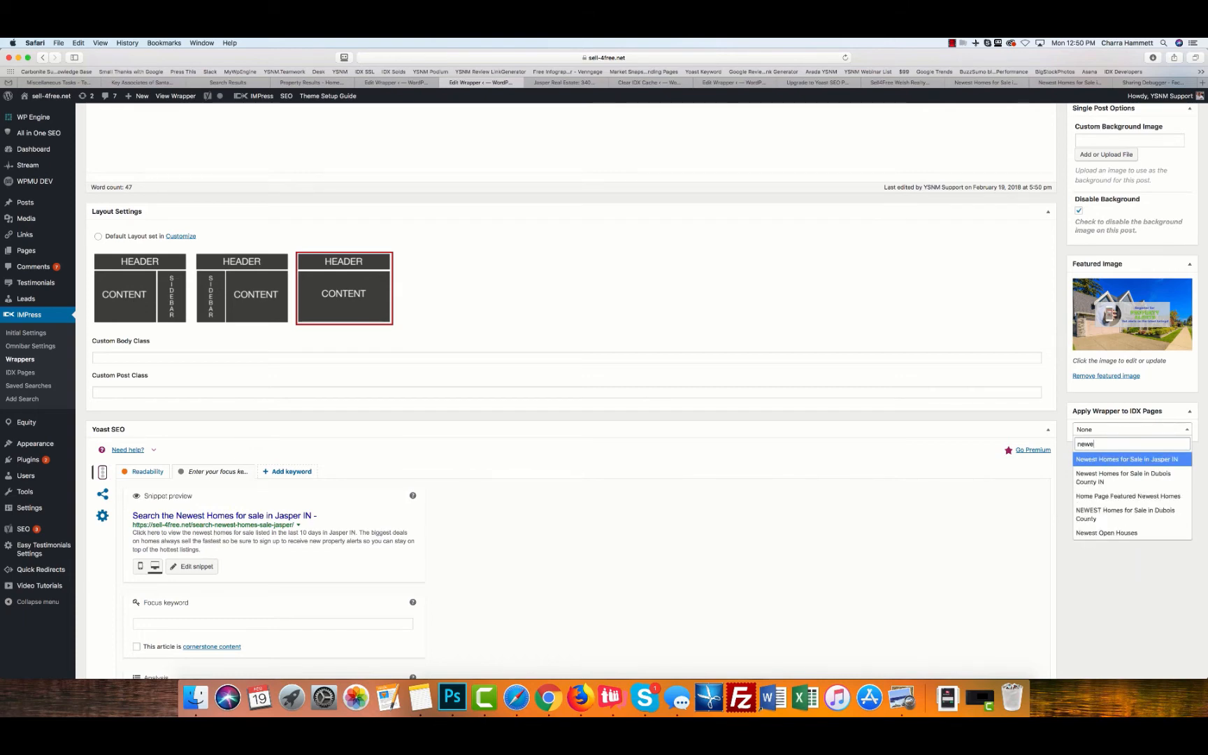
key("Down")
key("Down")
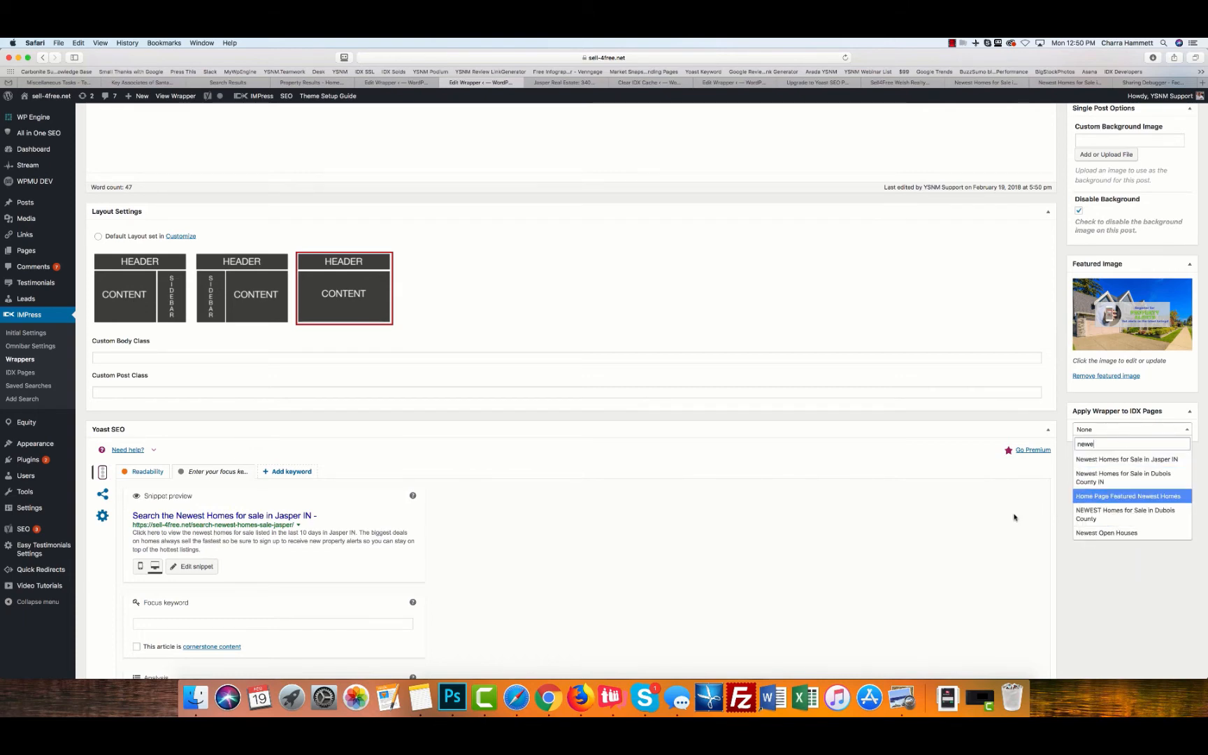
left_click(1014, 517)
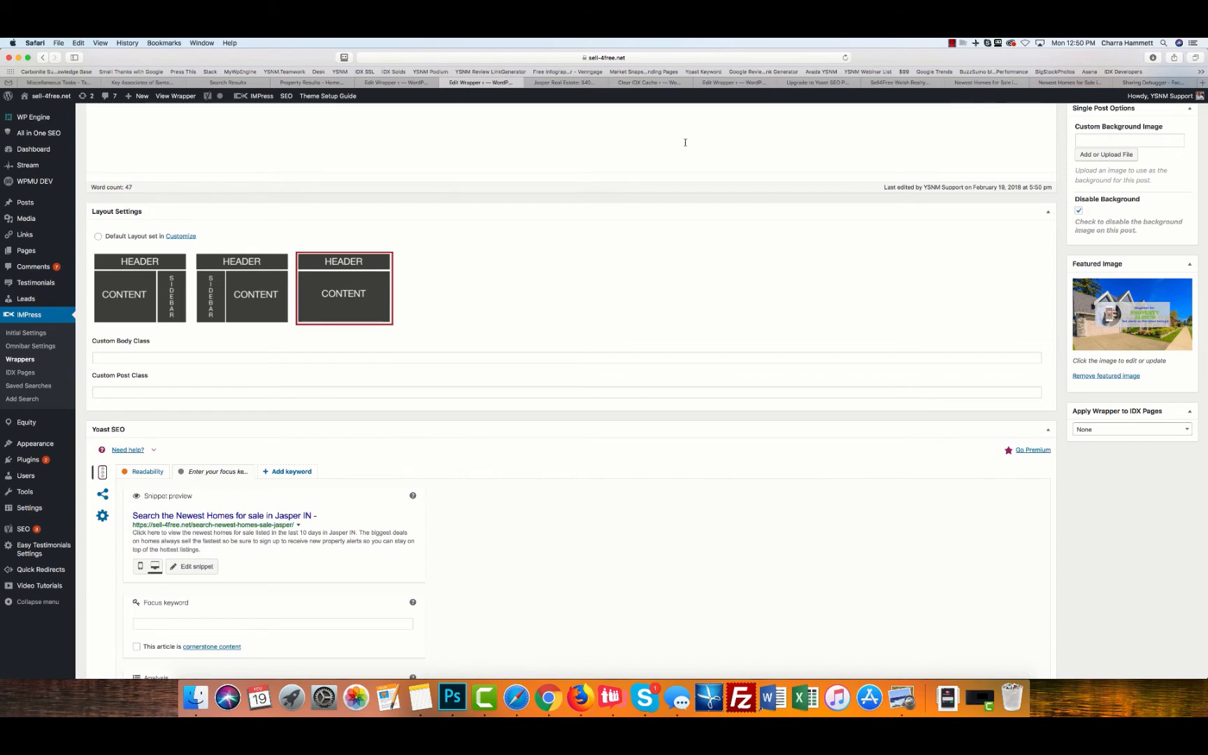
Clear both the IDX local data cache and the IDX dynamic wrapper cache.
left_click(635, 84)
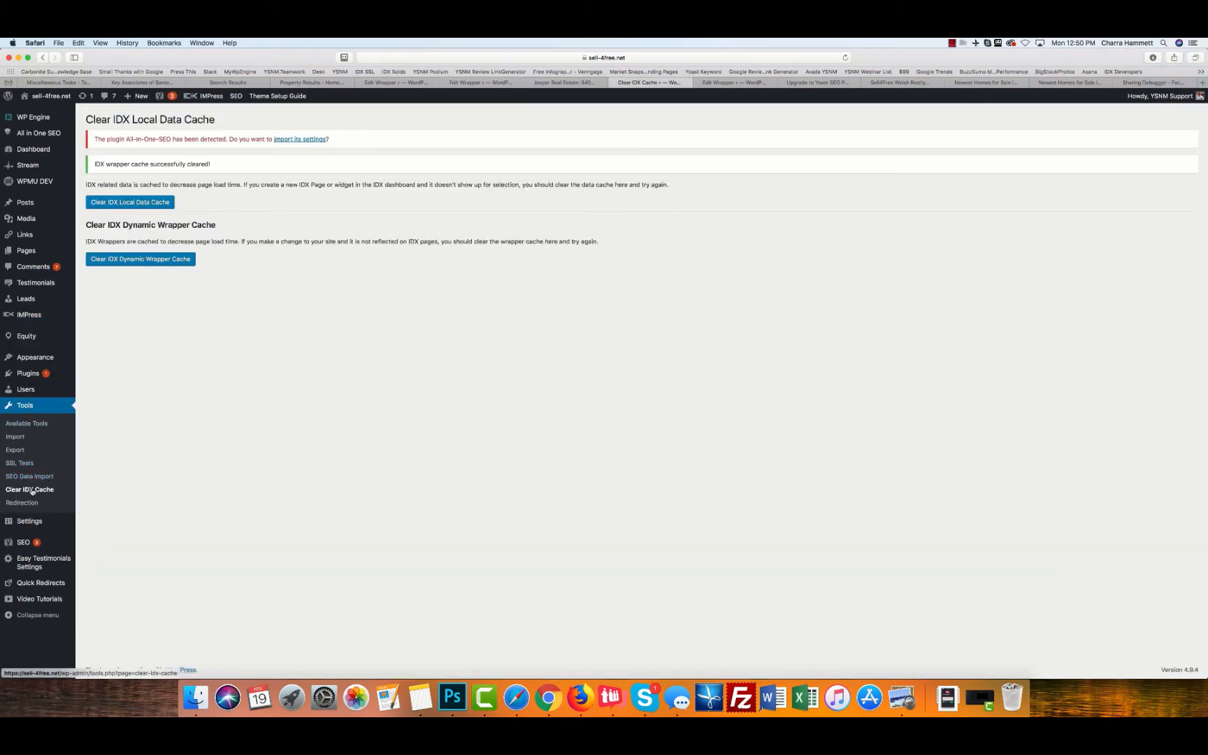
left_click(118, 203)
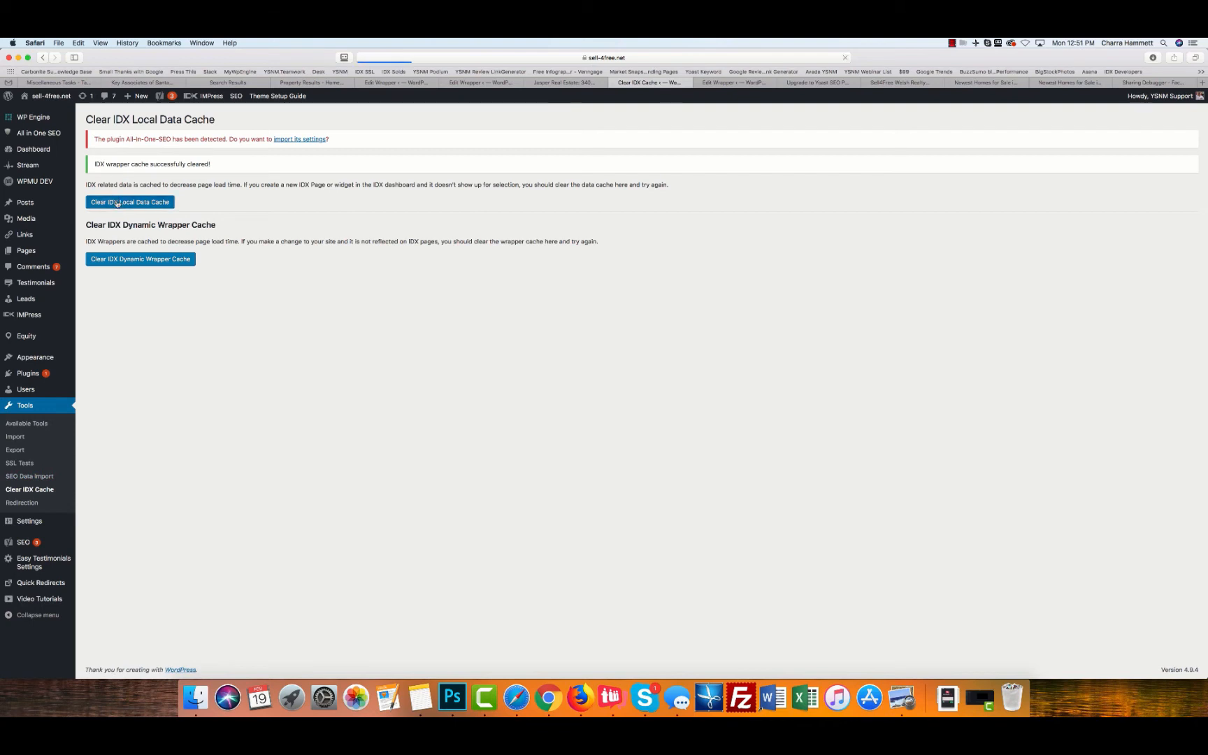
left_click(120, 264)
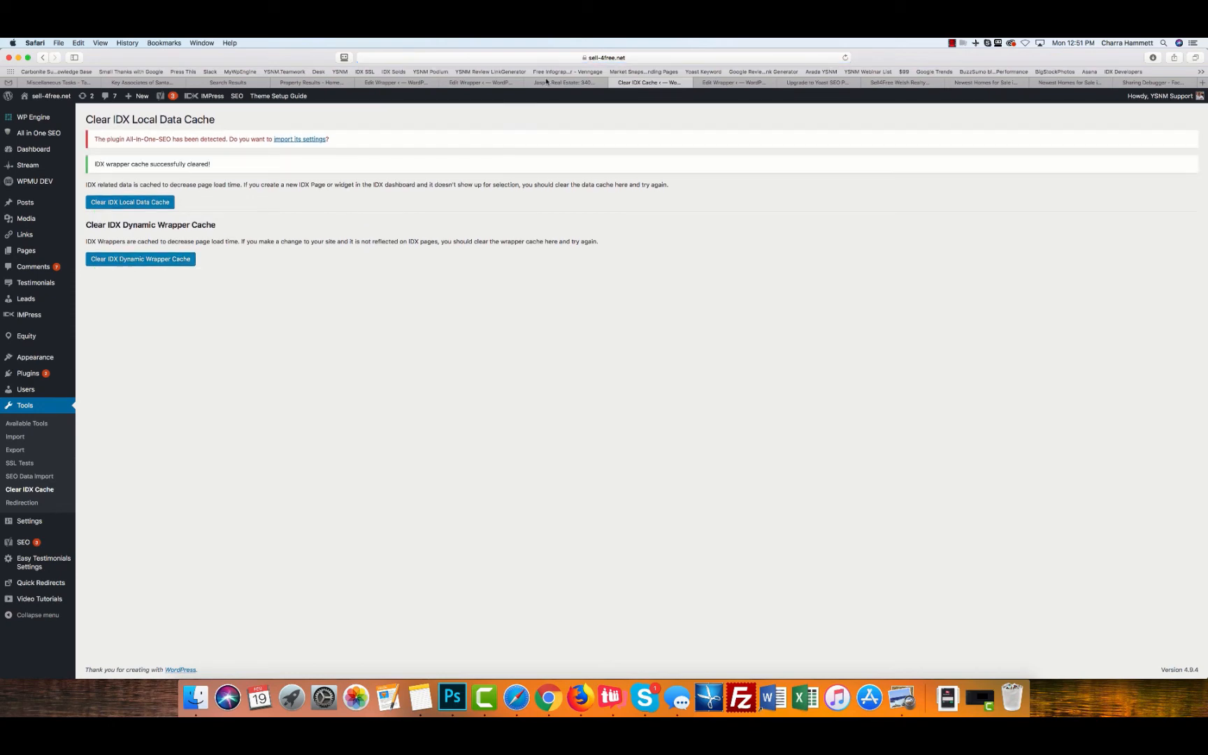
Return to the Jasper wrapper and search its assignable IDX pages for "newest", closing the list without choosing a page.
left_click(469, 83)
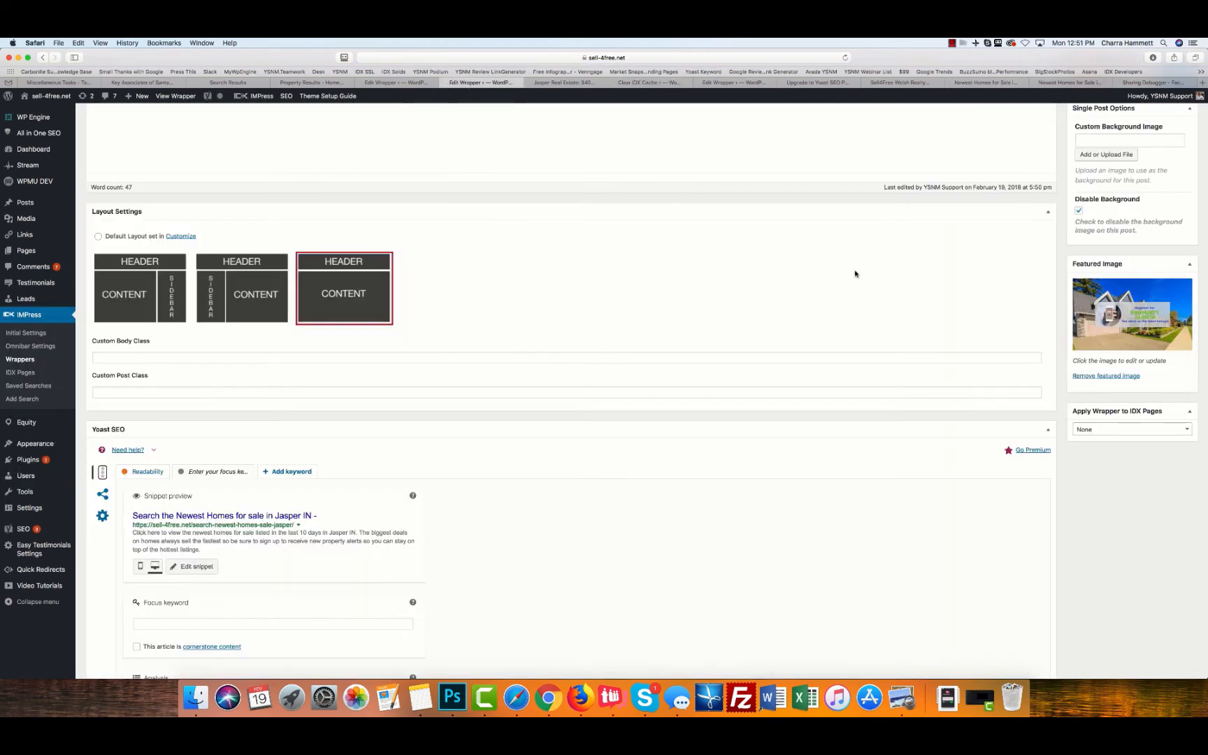
scroll(861, 278, "up", 10)
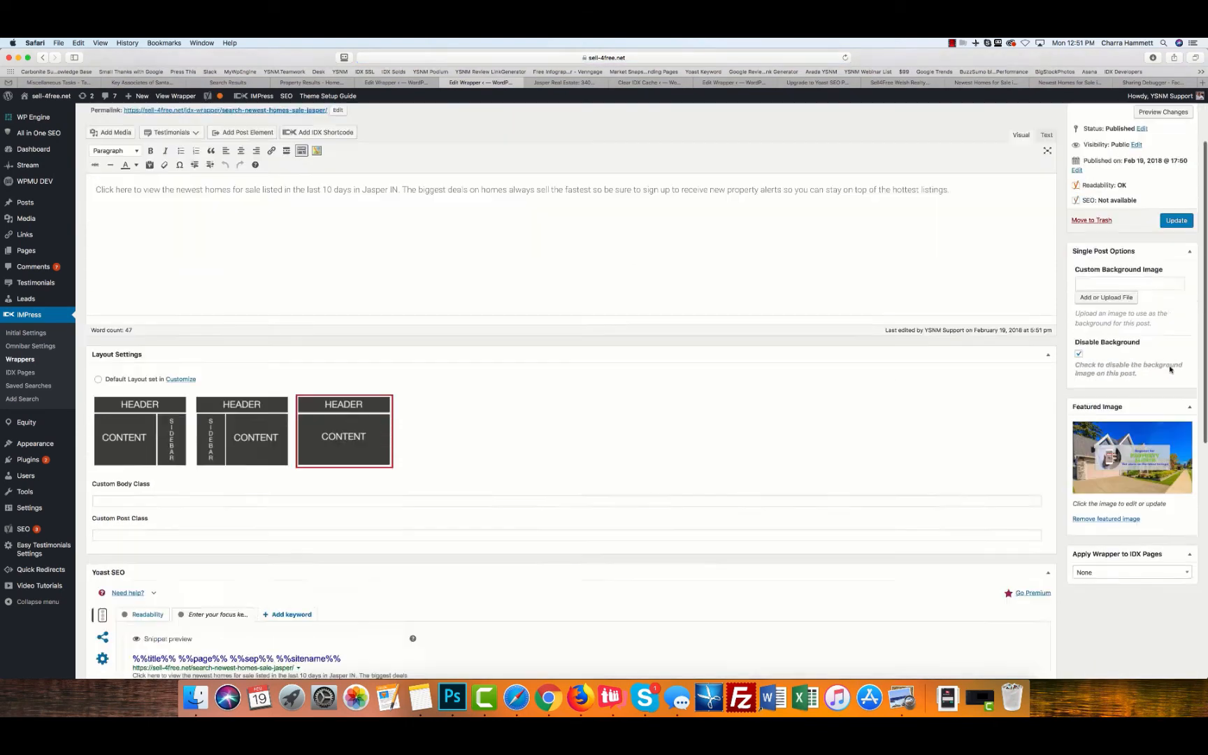
scroll(1170, 368, "down", 3)
left_click(1132, 430)
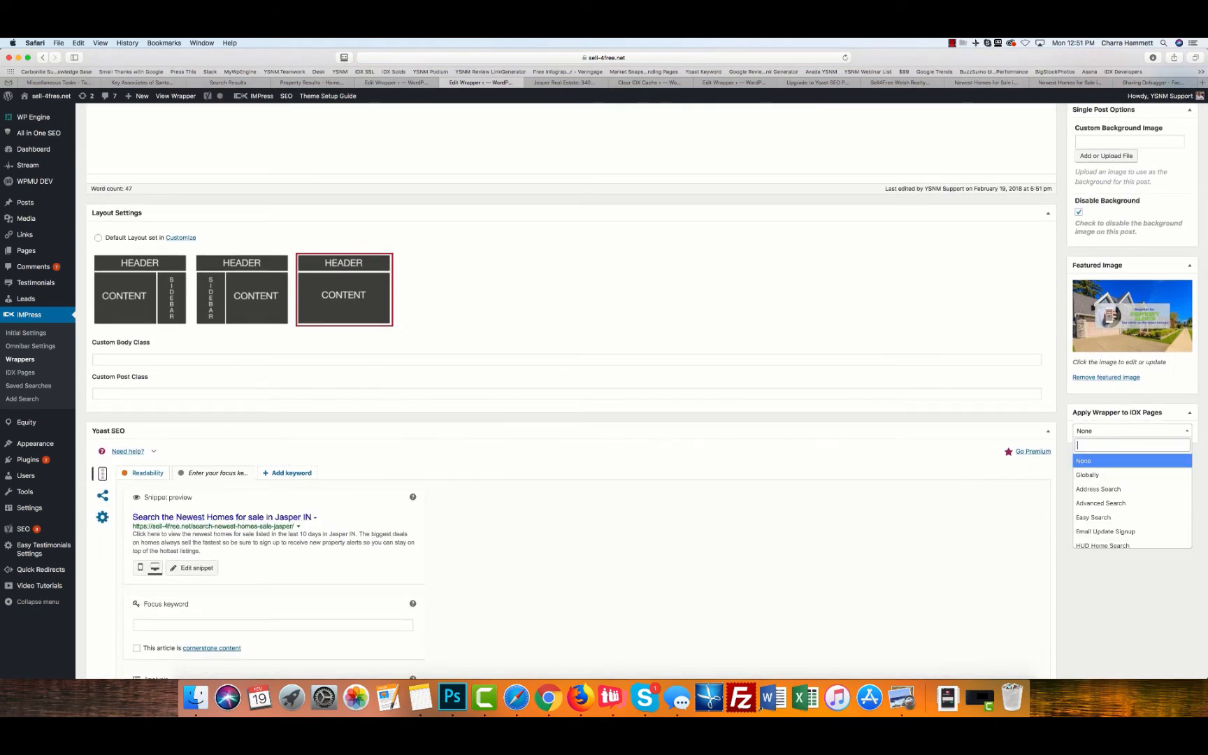
type("new")
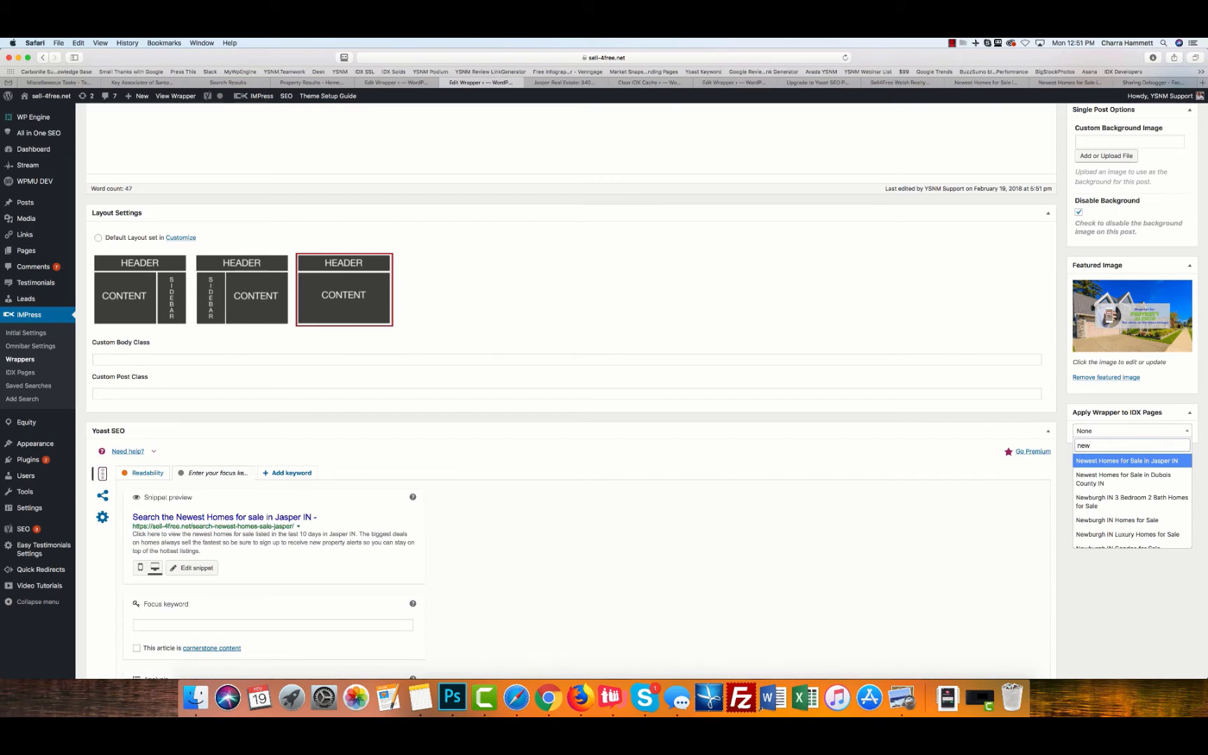
scroll(1131, 498, "down", 2)
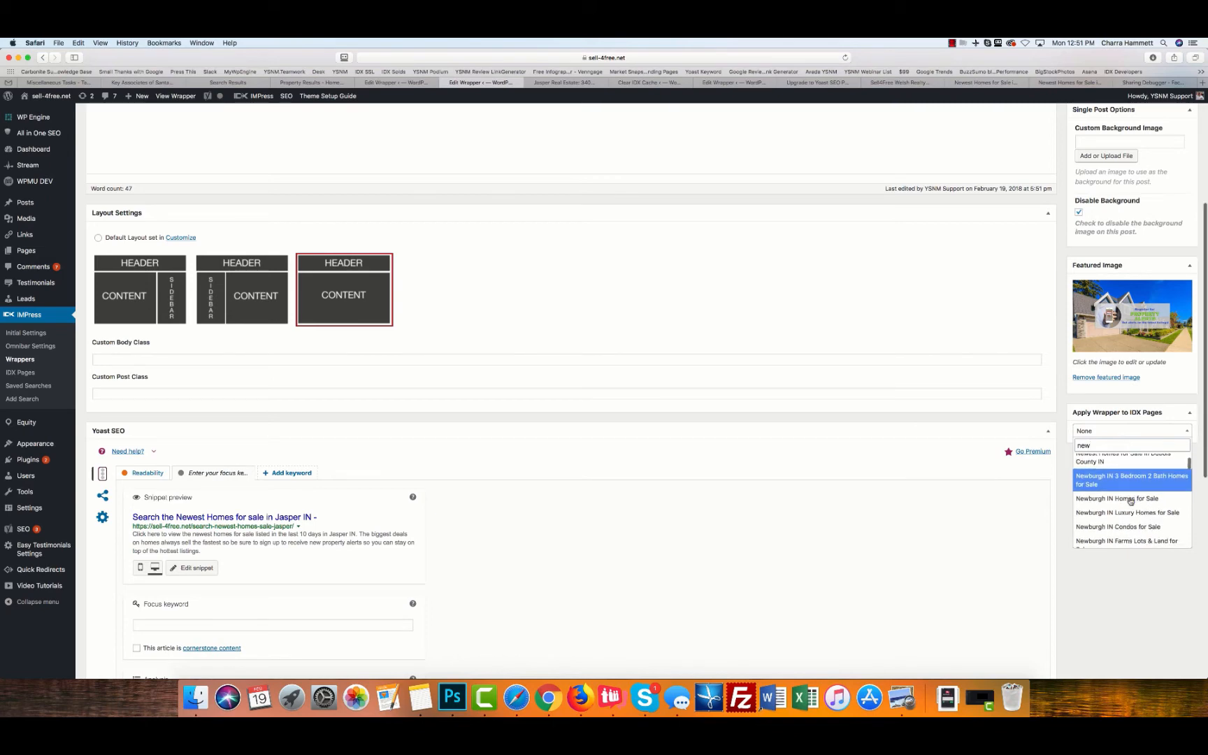
type("est")
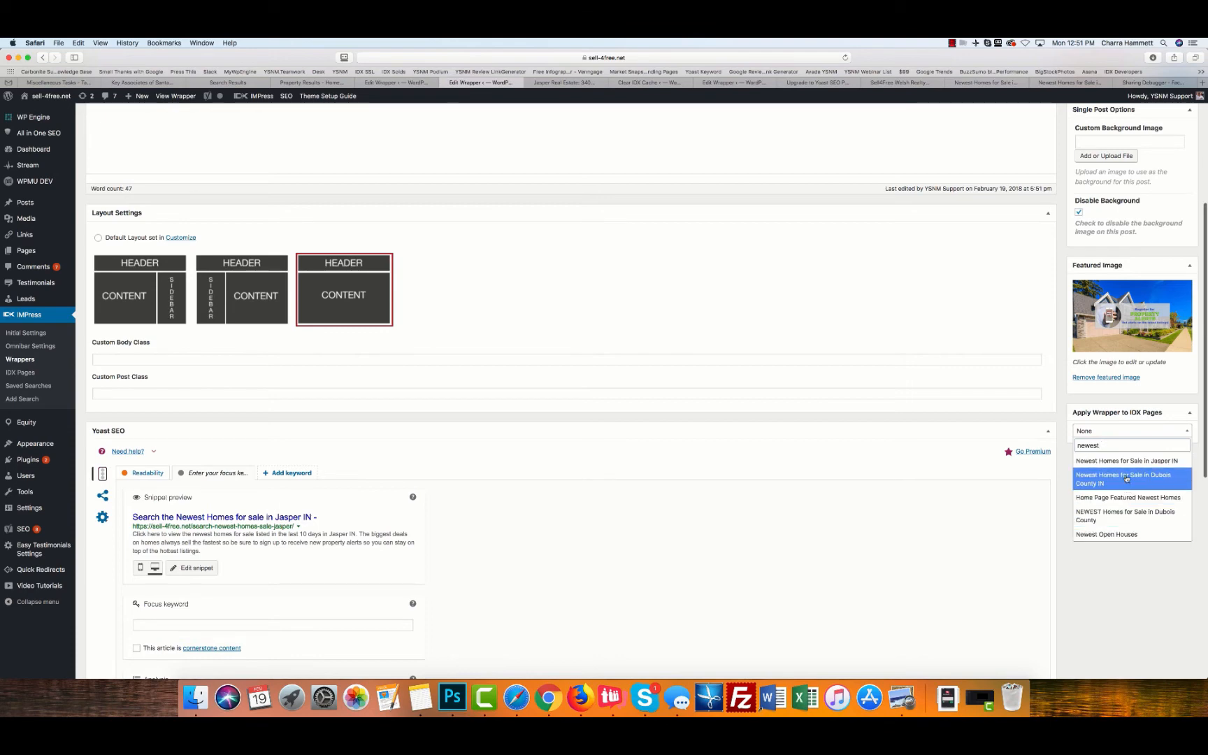
left_click(1123, 591)
Refresh the IMPress for IDX Broker plugin options from its initial settings.
left_click(648, 82)
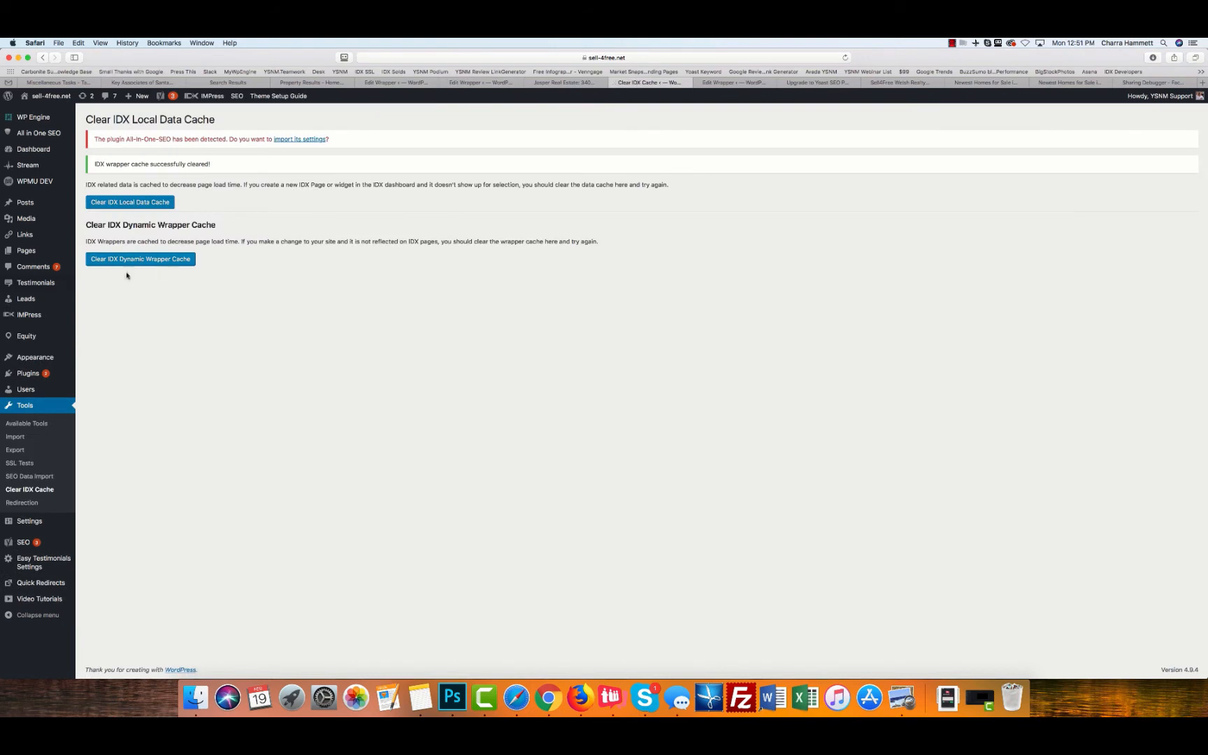
left_click(50, 314)
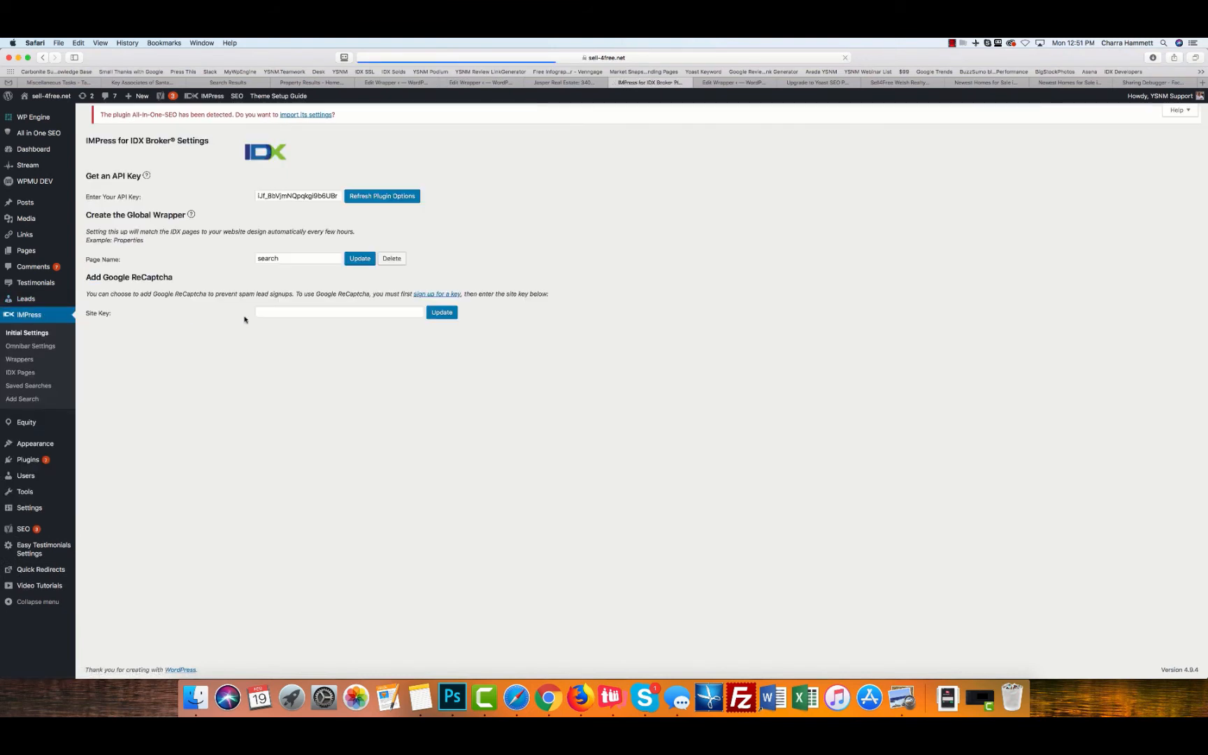
left_click(380, 198)
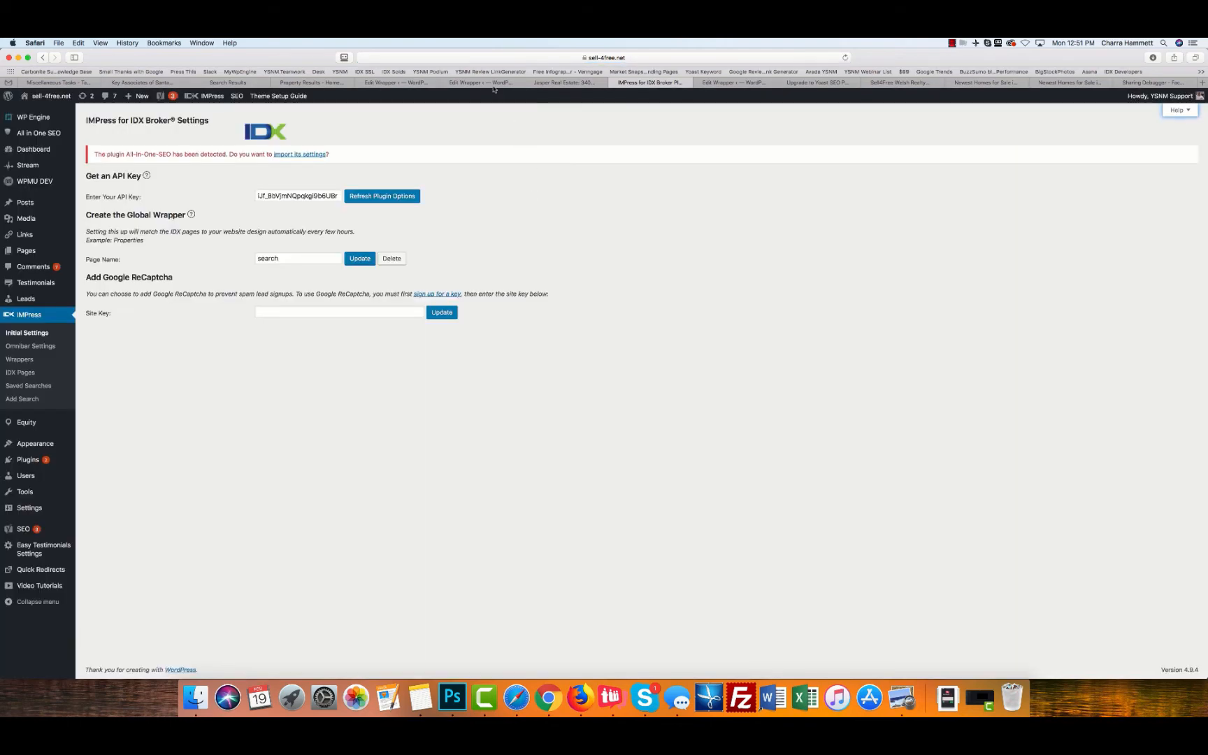
Reload the Jasper wrapper, apply it to the Newest Homes for Sale in Jasper Indiana IDX page, and update it.
left_click(490, 83)
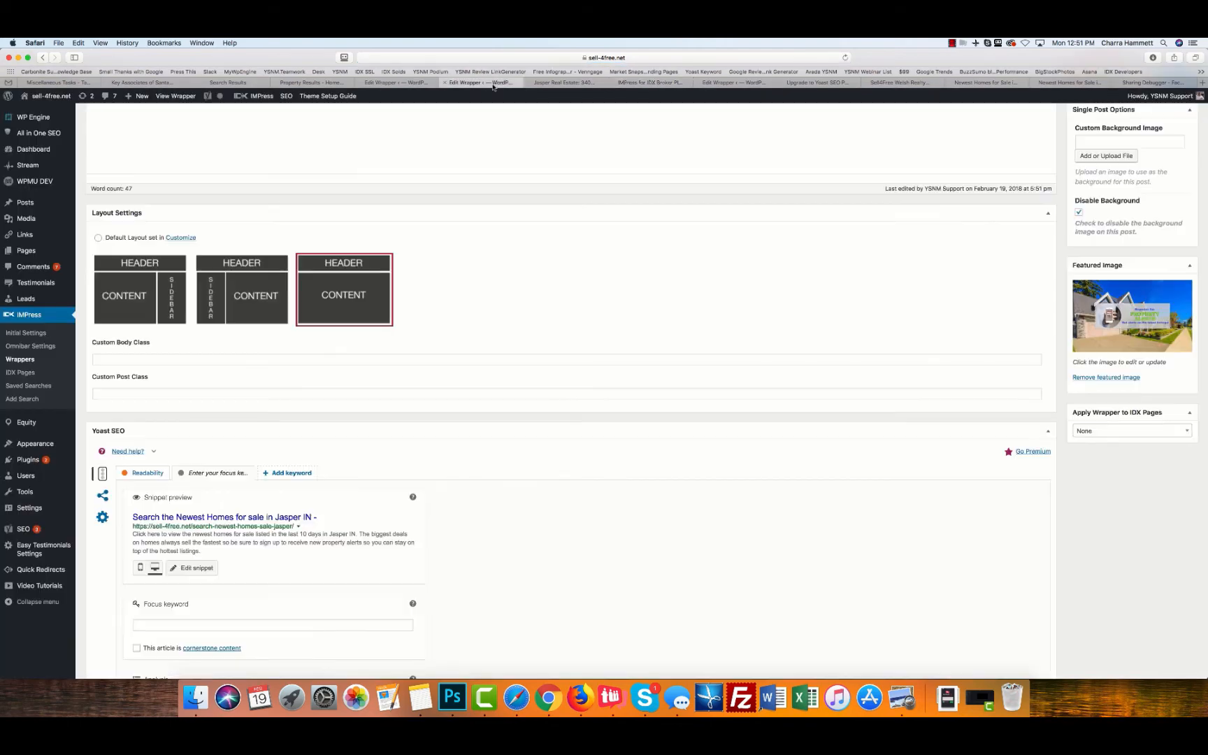
scroll(1008, 207, "up", 4)
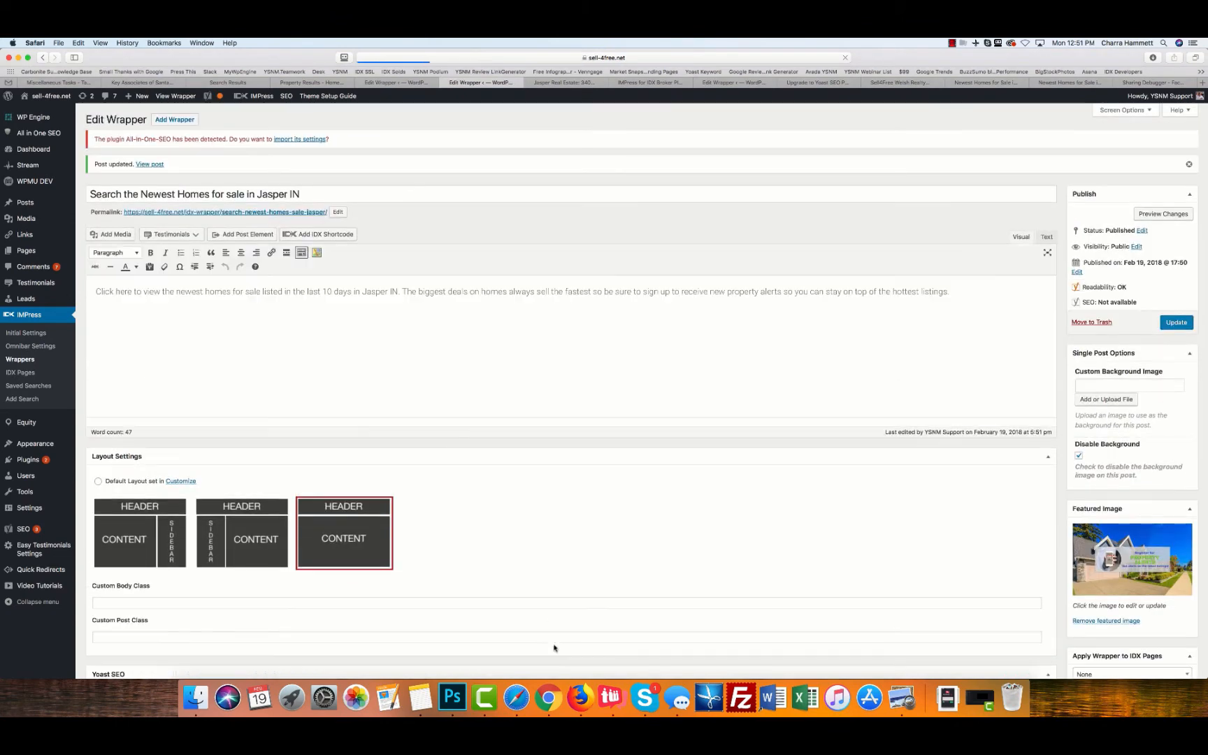
left_click(548, 699)
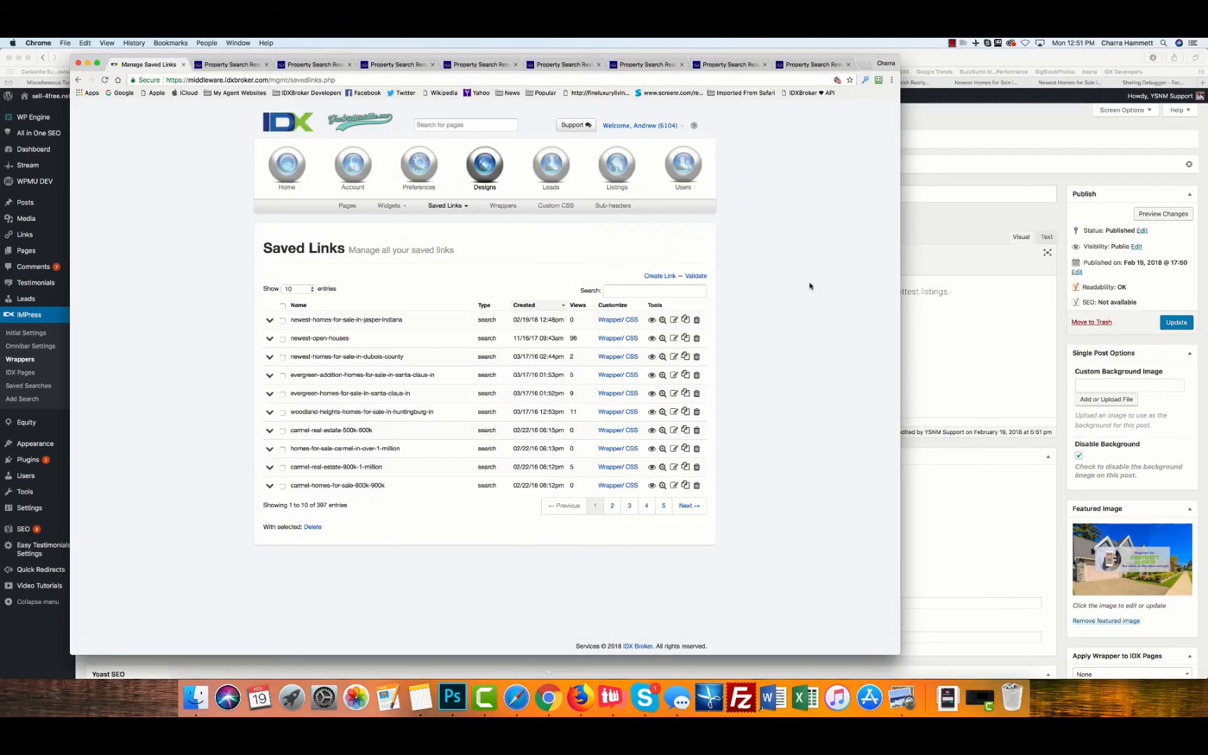
left_click(1040, 435)
scroll(1048, 458, "down", 5)
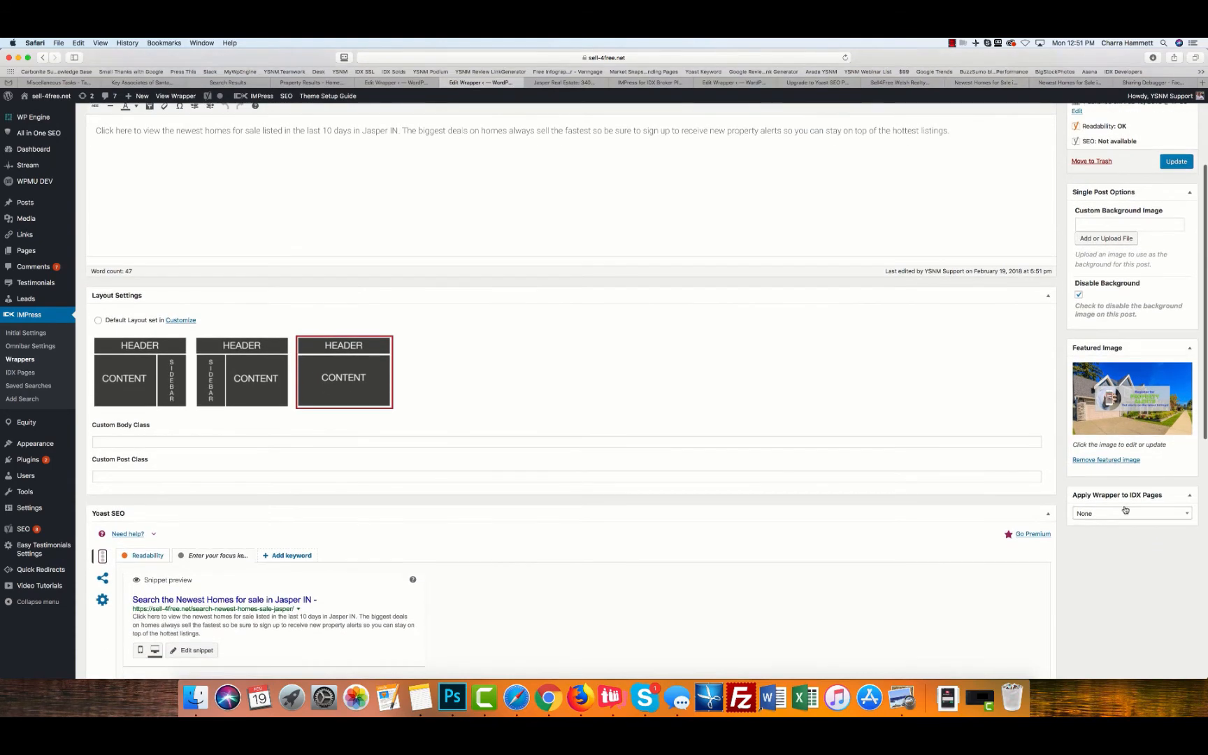
left_click(1123, 515)
type("newest")
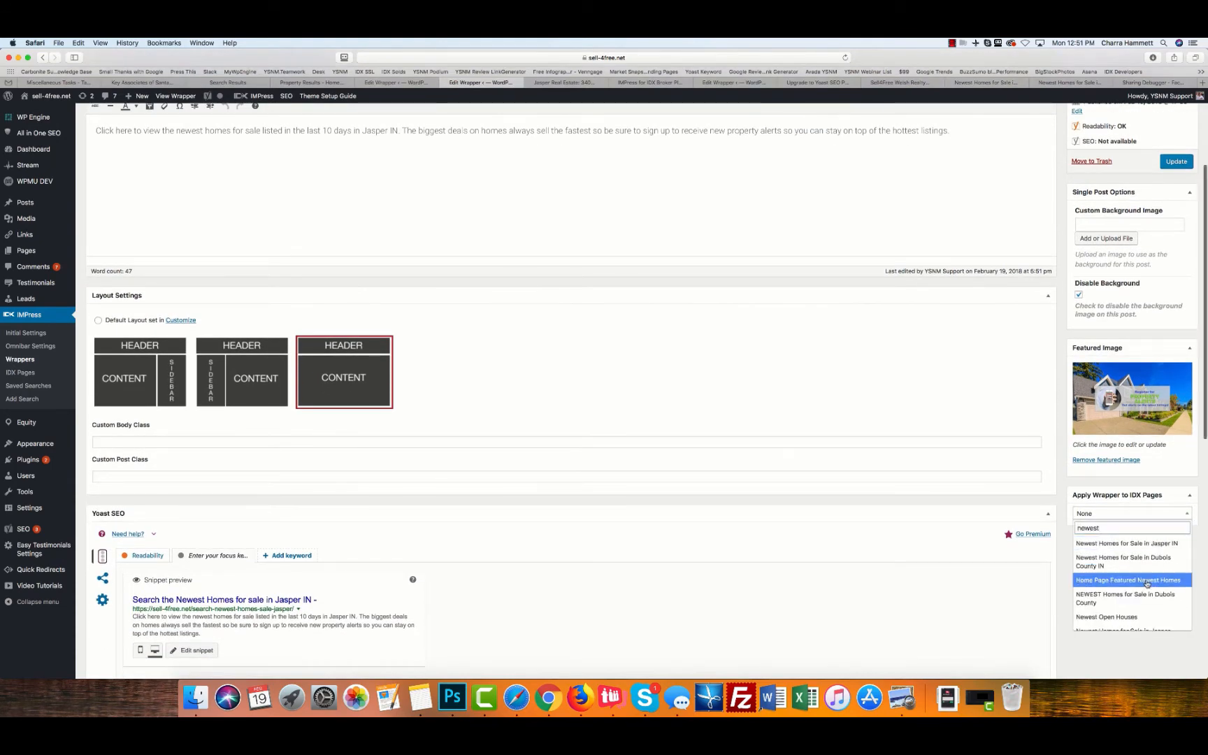
scroll(1147, 580, "down", 2)
left_click(1107, 619)
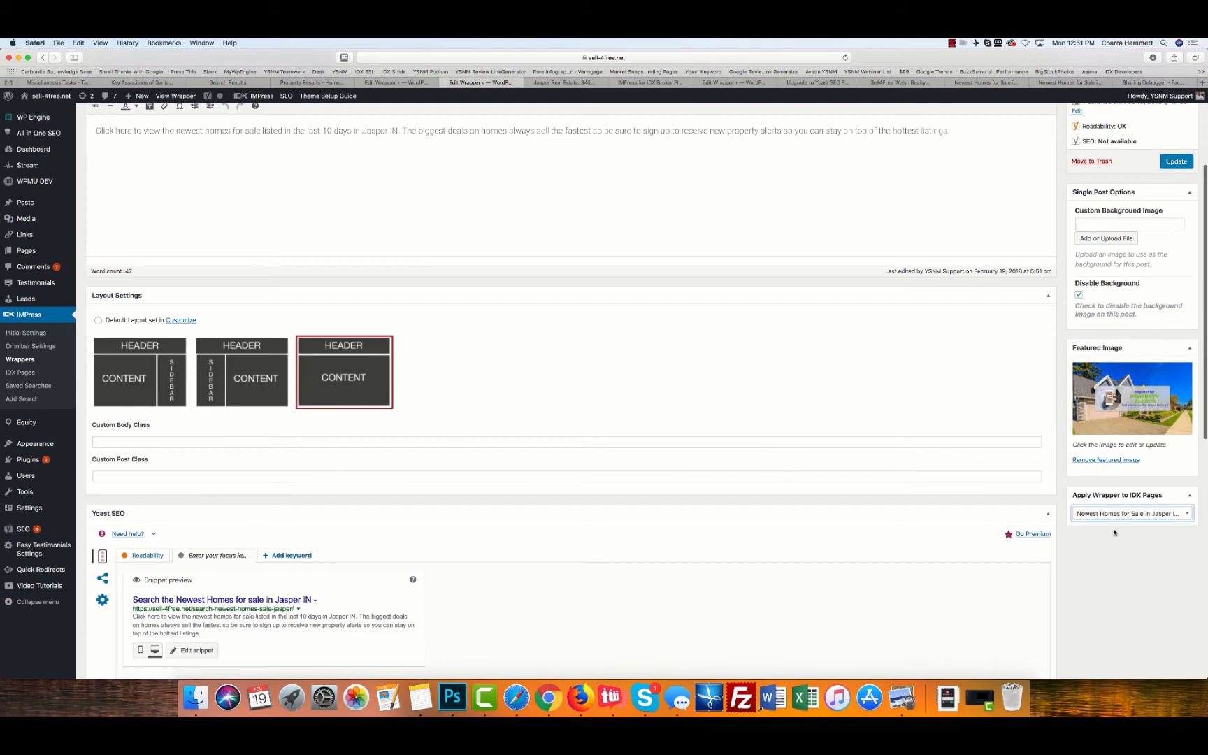
left_click(1176, 162)
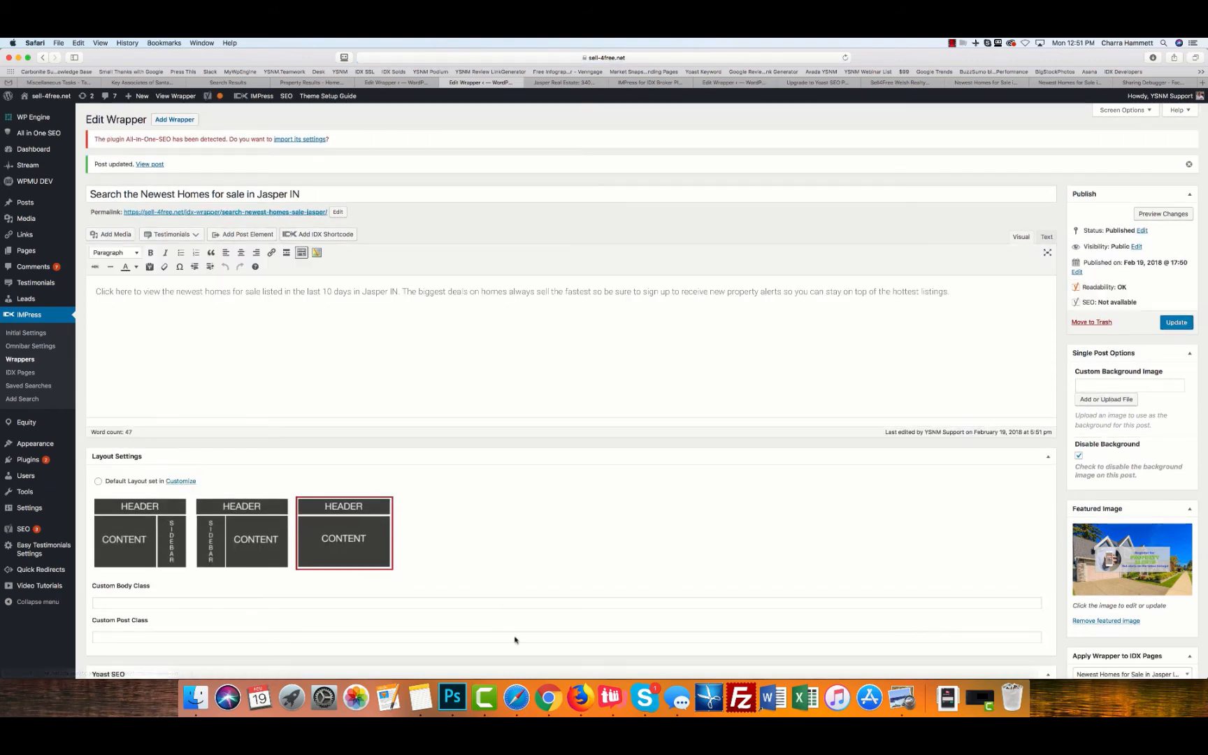
In IDX Broker, save the dynamic wrapper of the newest-homes-for-sale-in-jasper-indiana saved link and clear the wrapper cache.
left_click(549, 697)
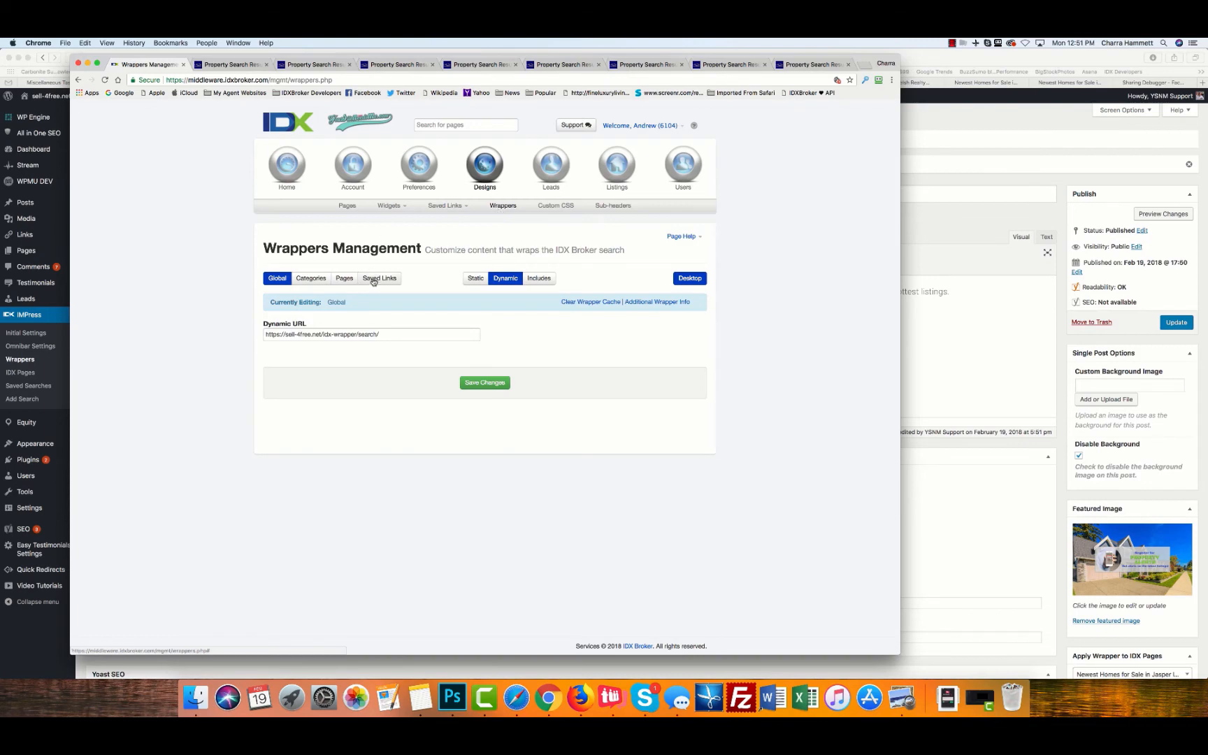
left_click(375, 280)
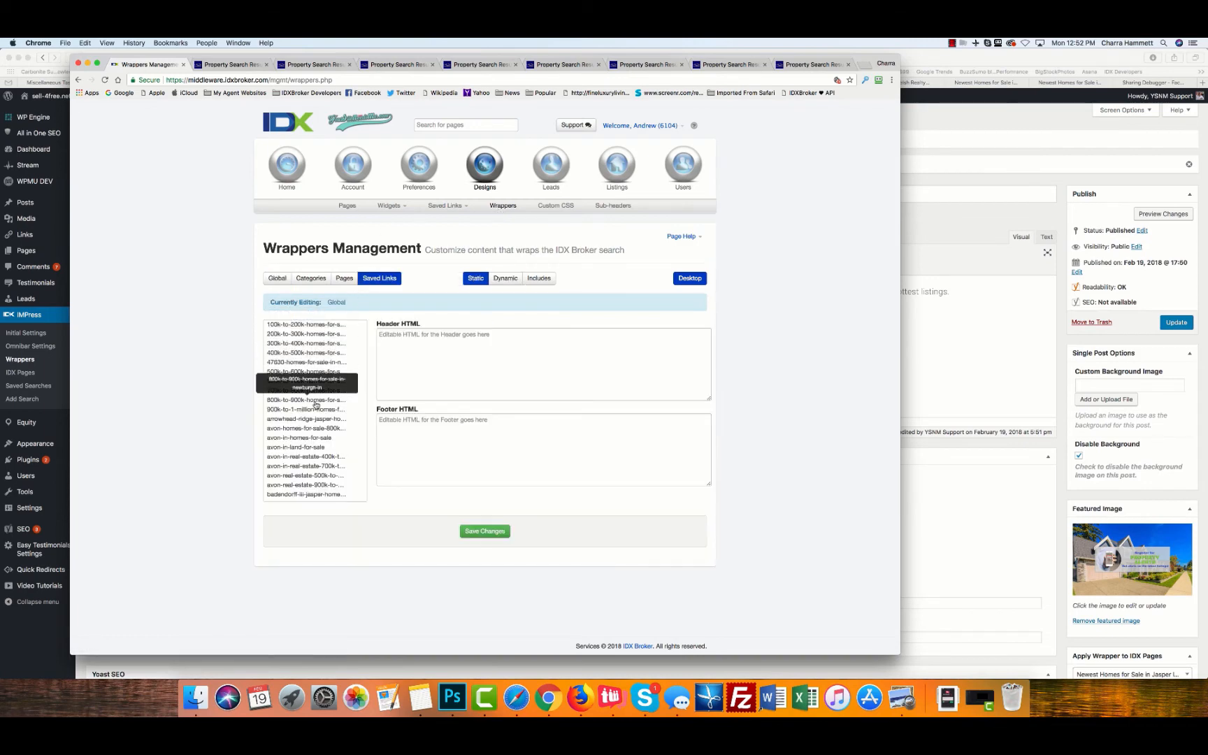
scroll(314, 402, "down", 10)
scroll(316, 404, "down", 15)
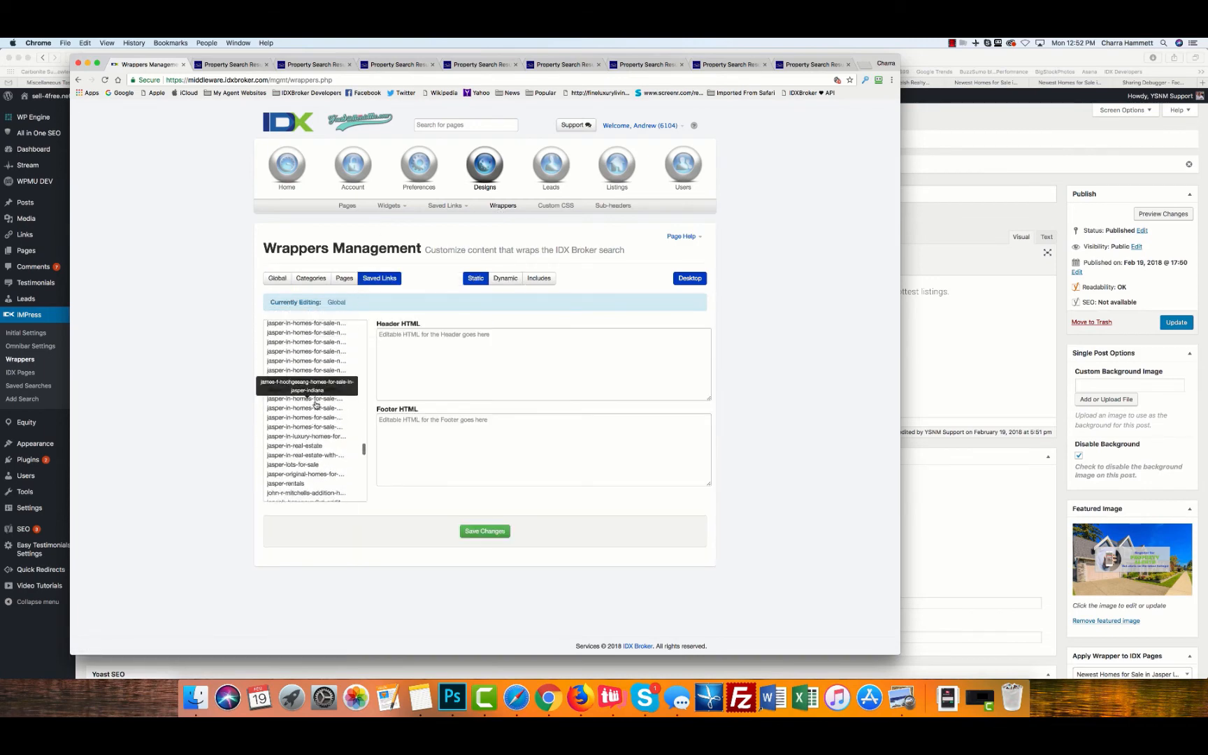
scroll(316, 404, "up", 8)
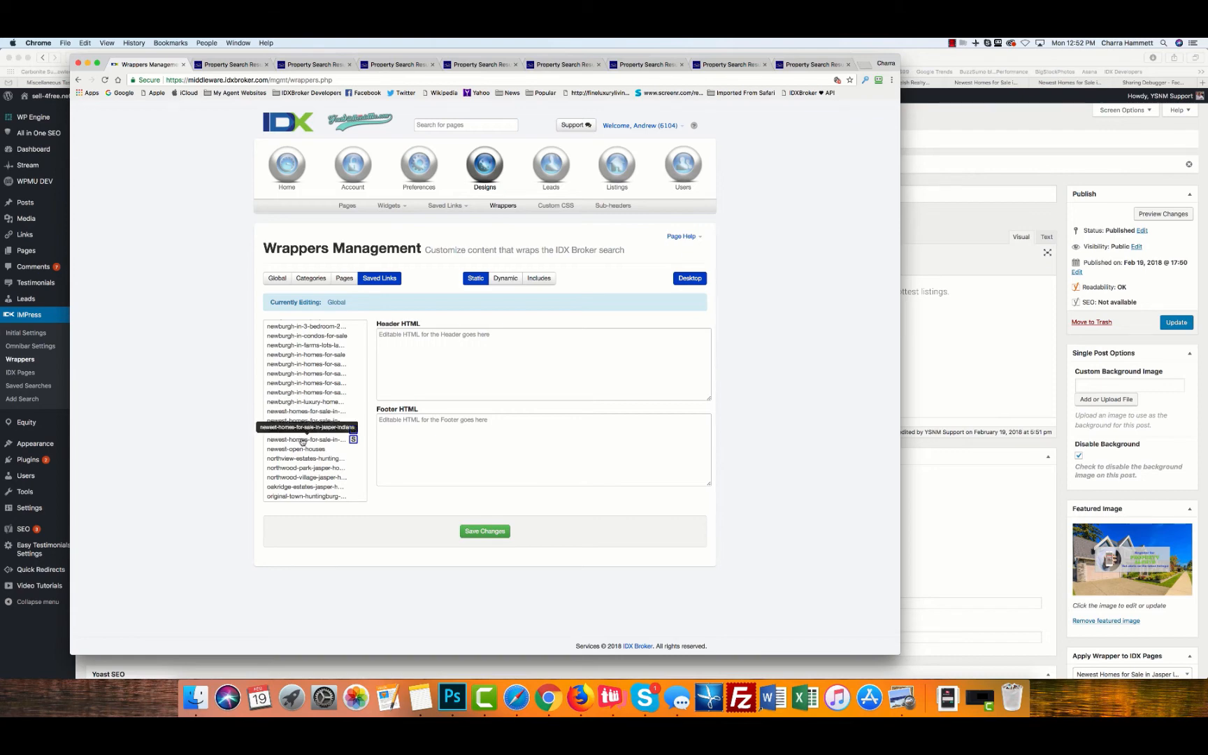
left_click(300, 440)
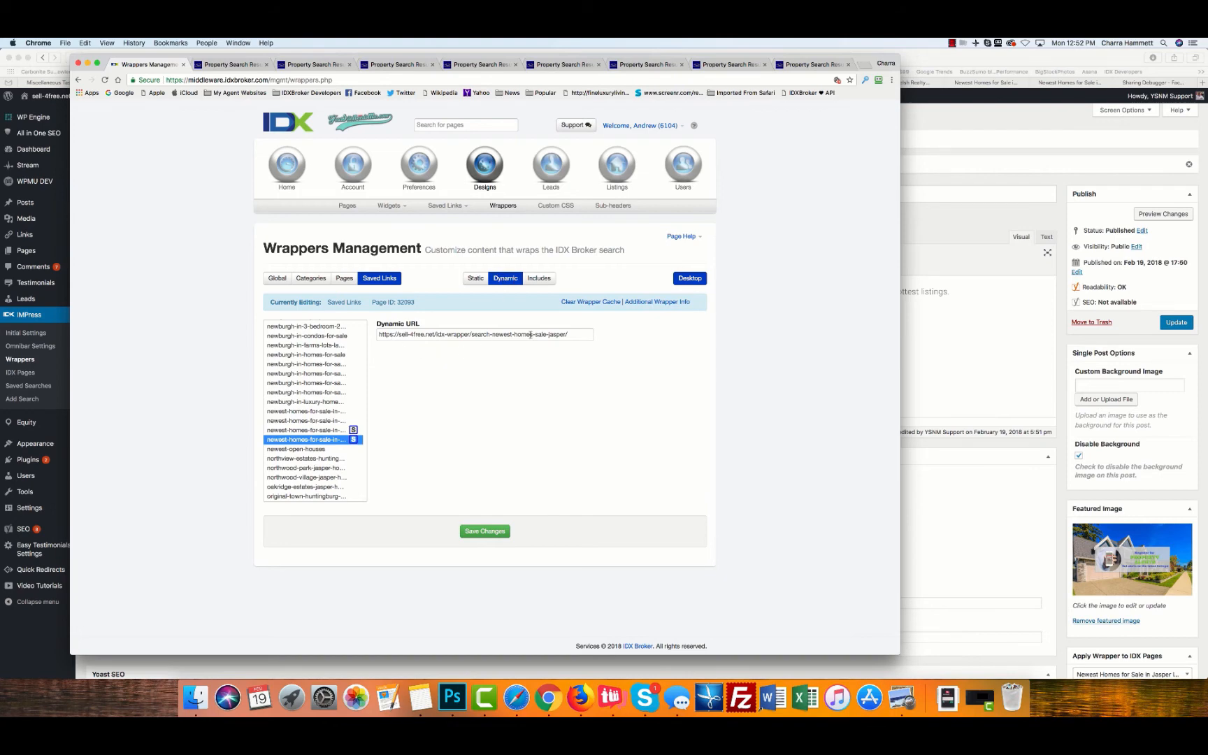
left_click(483, 531)
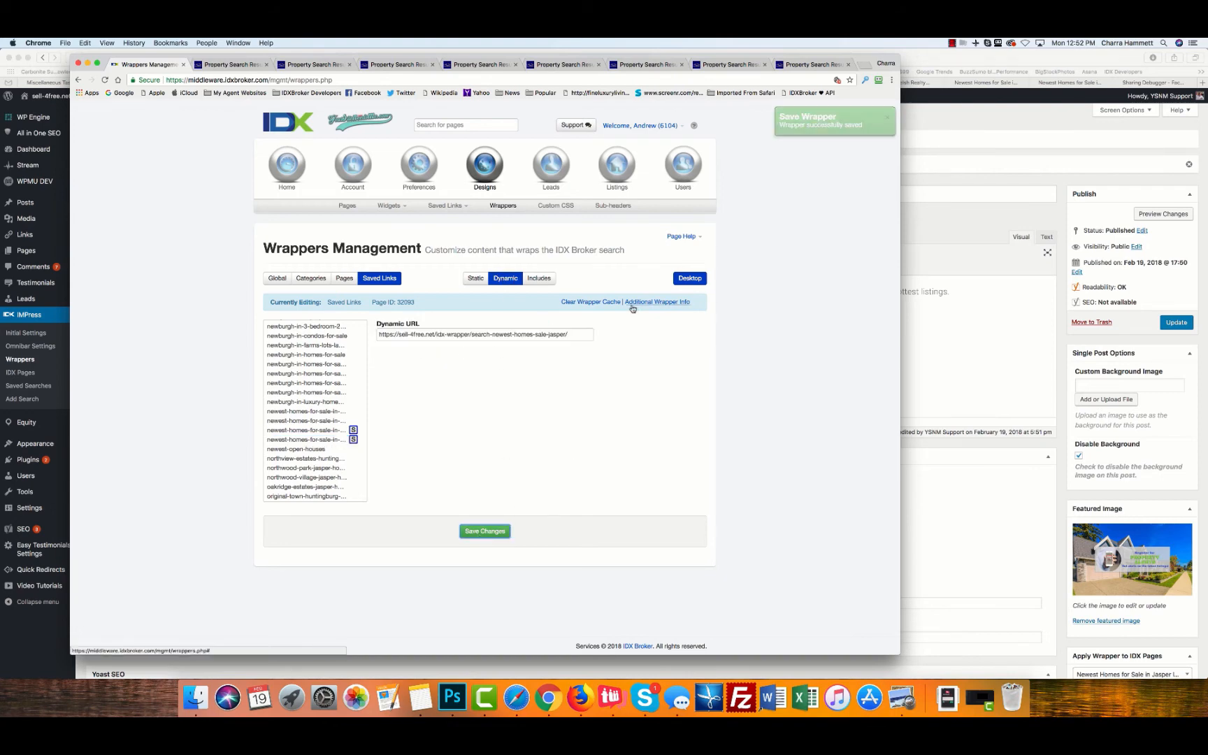
left_click(590, 302)
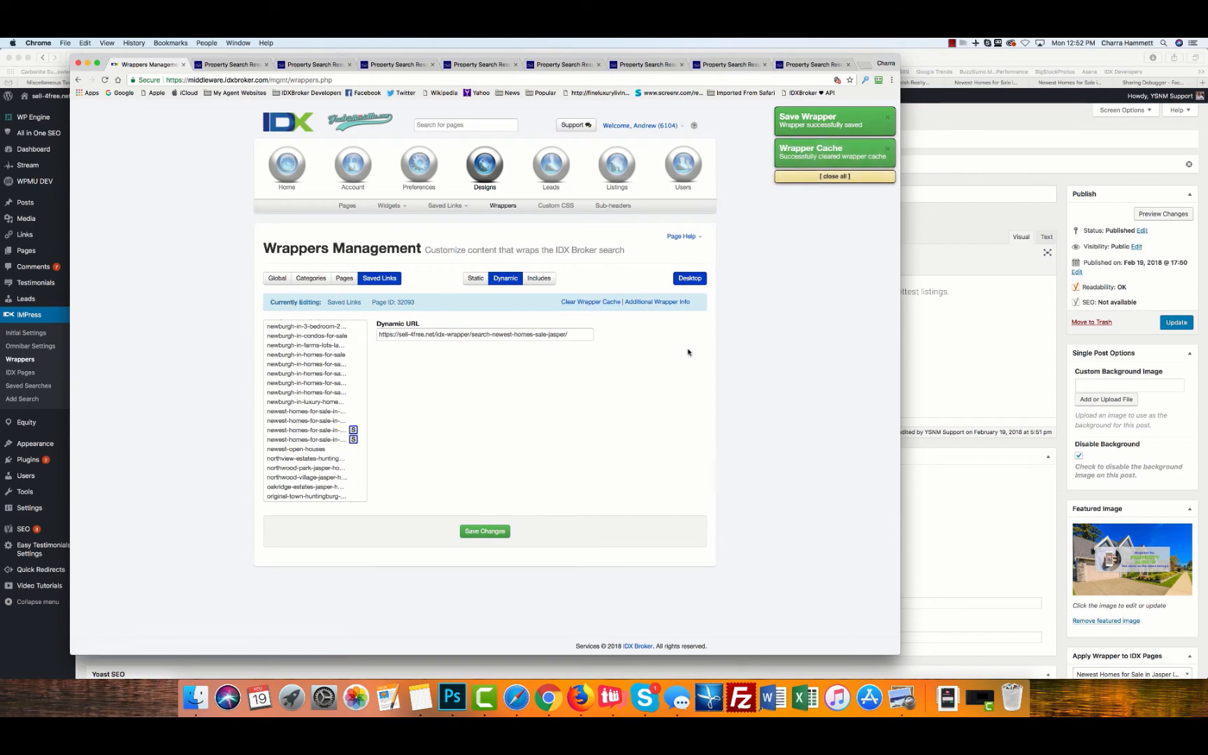
View the live page of the newest-homes-for-sale-in-jasper-indiana saved link and copy its URL.
left_click(990, 232)
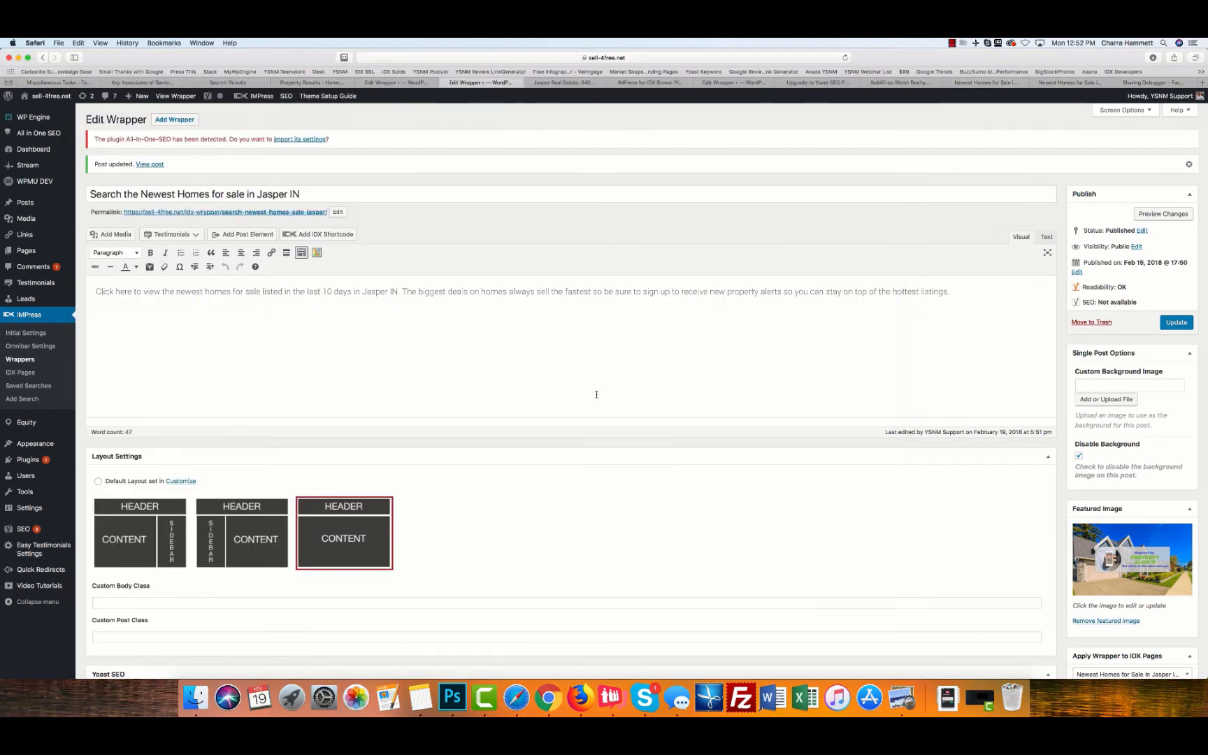
key("super+Tab")
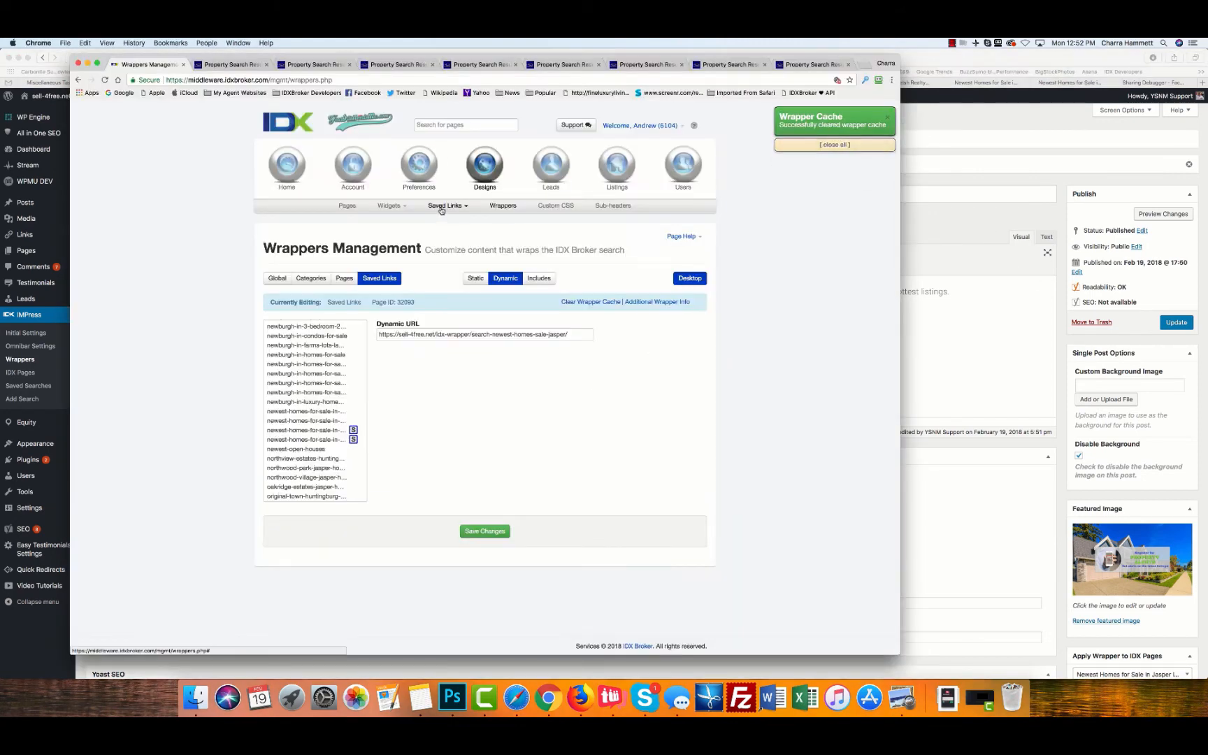
left_click(442, 209)
left_click(441, 221)
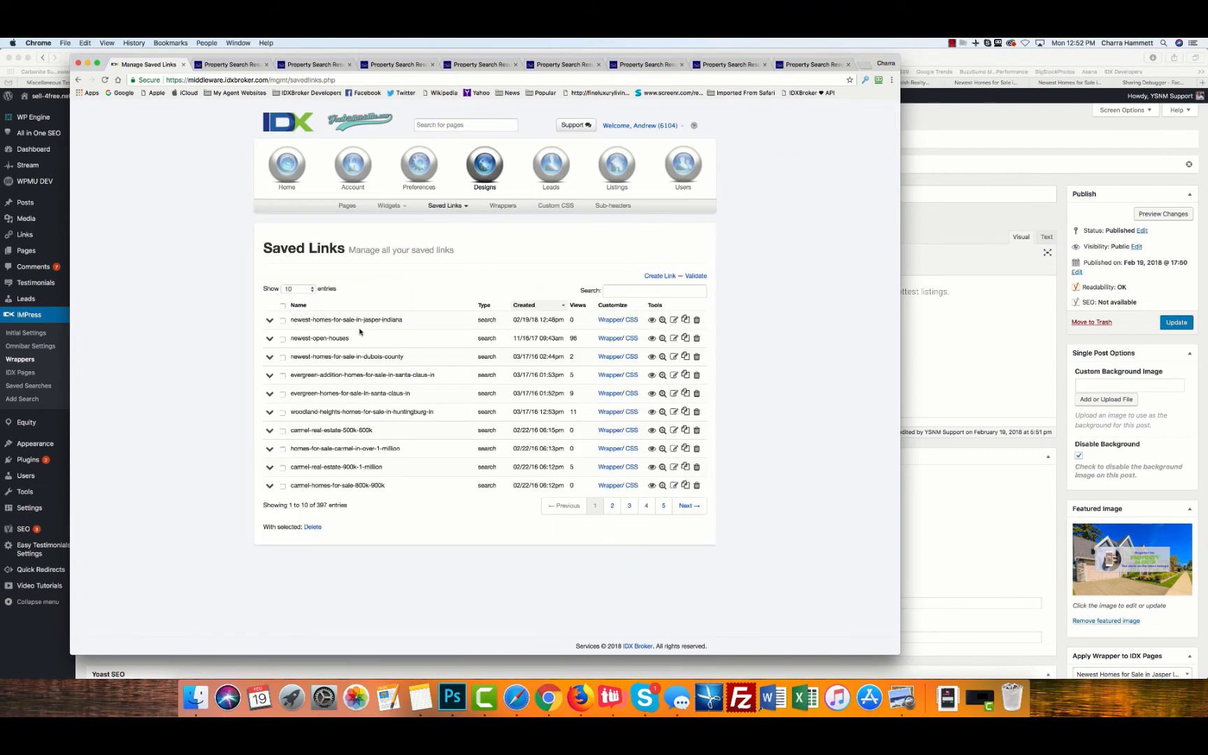
left_click(652, 319)
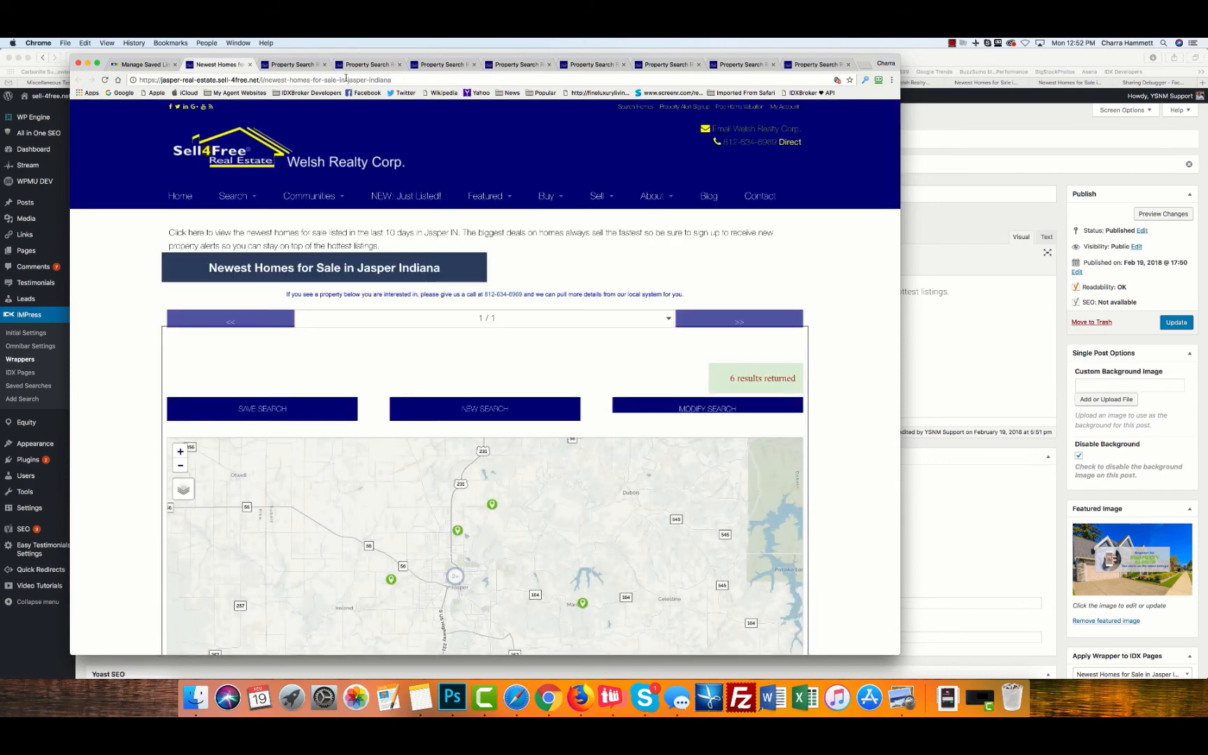
left_click(345, 78)
key("super+c")
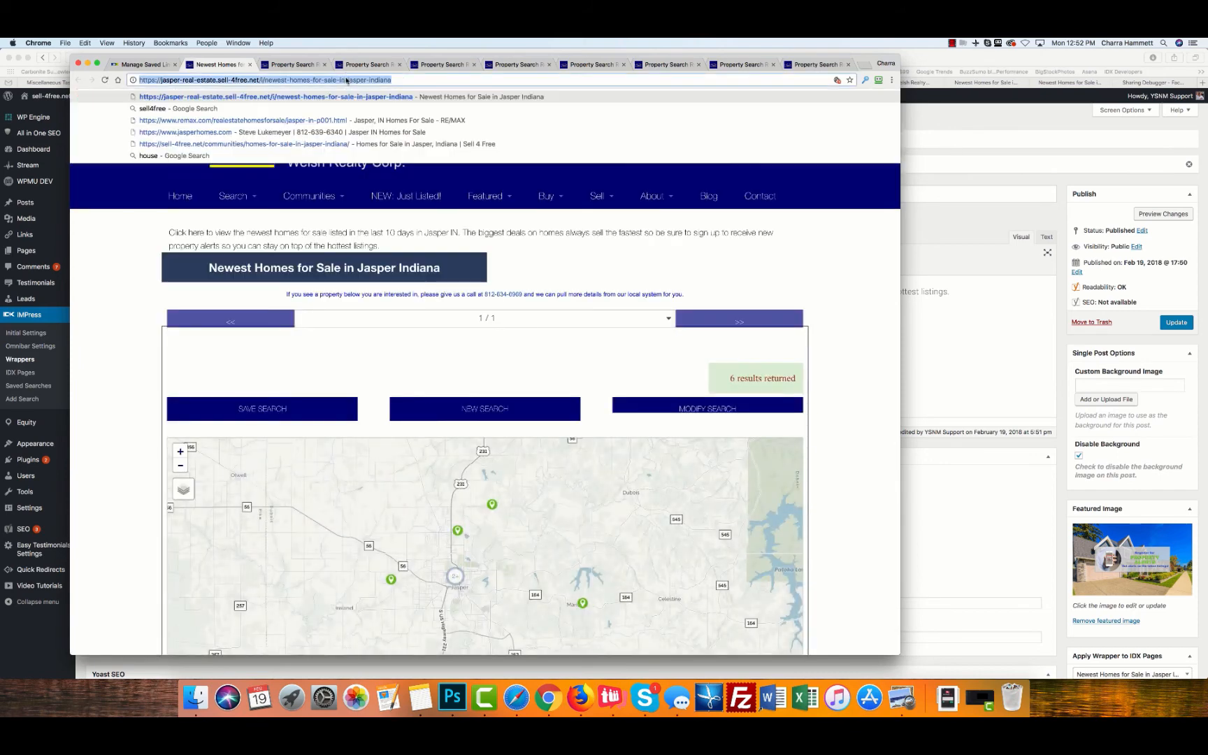
Switch to Facebook's Sharing Debugger and replace the URL being checked with the copied saved link address.
left_click(1142, 82)
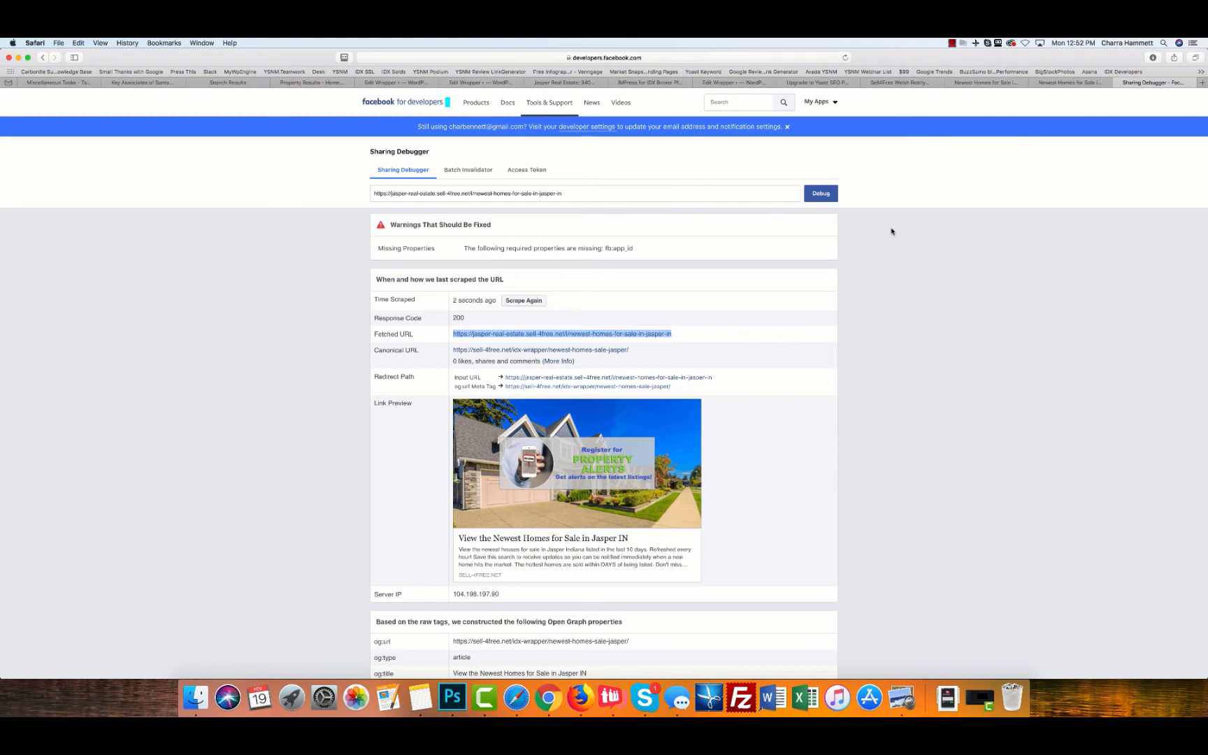
triple_click(621, 189)
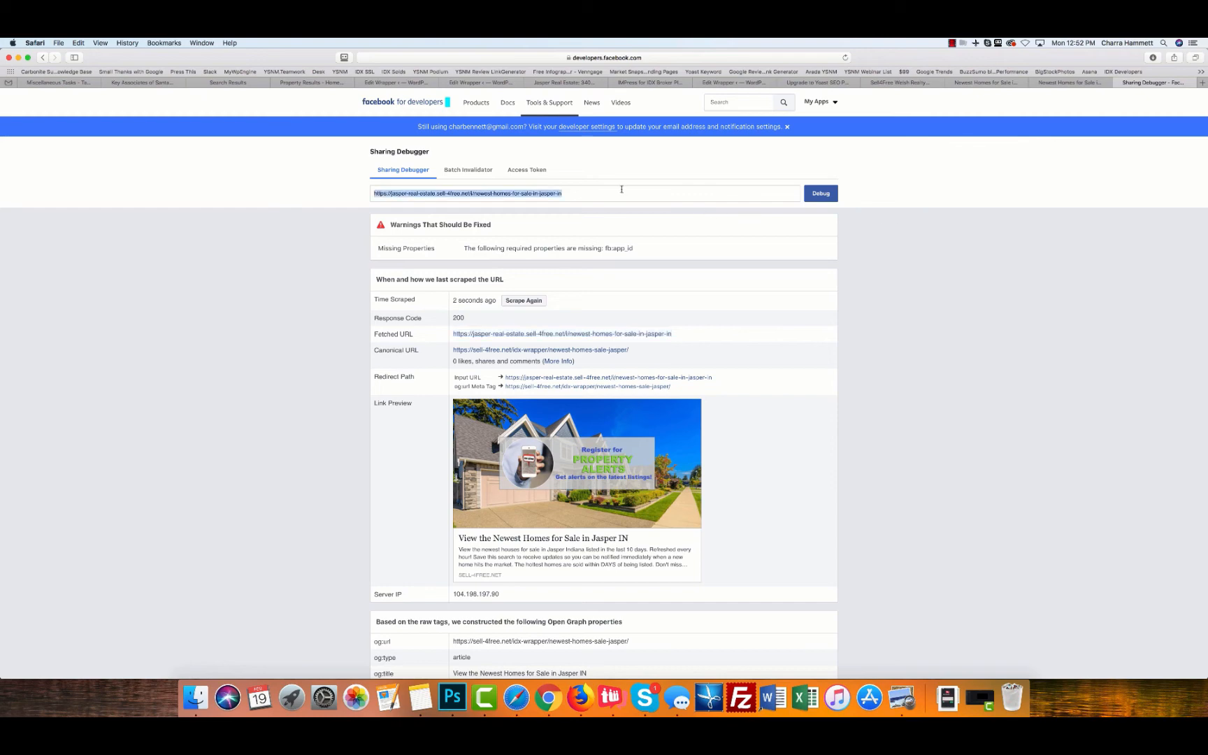
key("super+v")
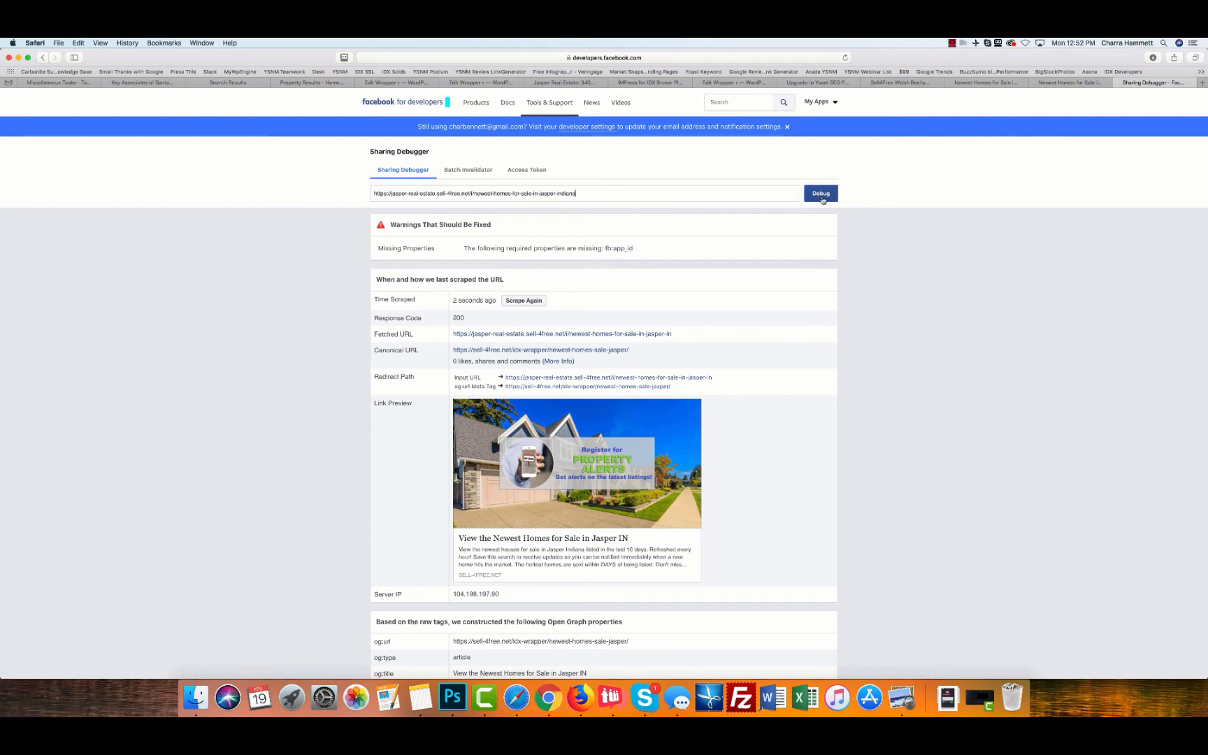
Search the web for "facebook debug" and open the Debugger - Facebook for Developers result.
left_click(618, 58)
type("fa")
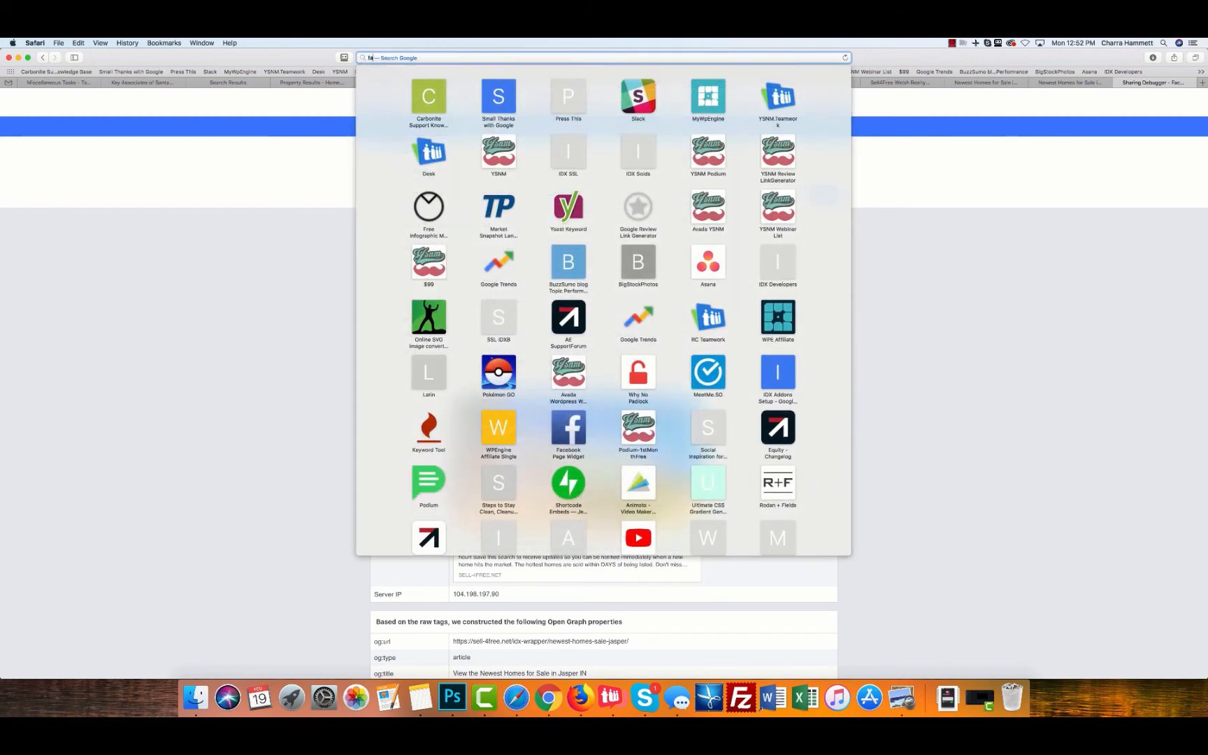
type("cebook debug")
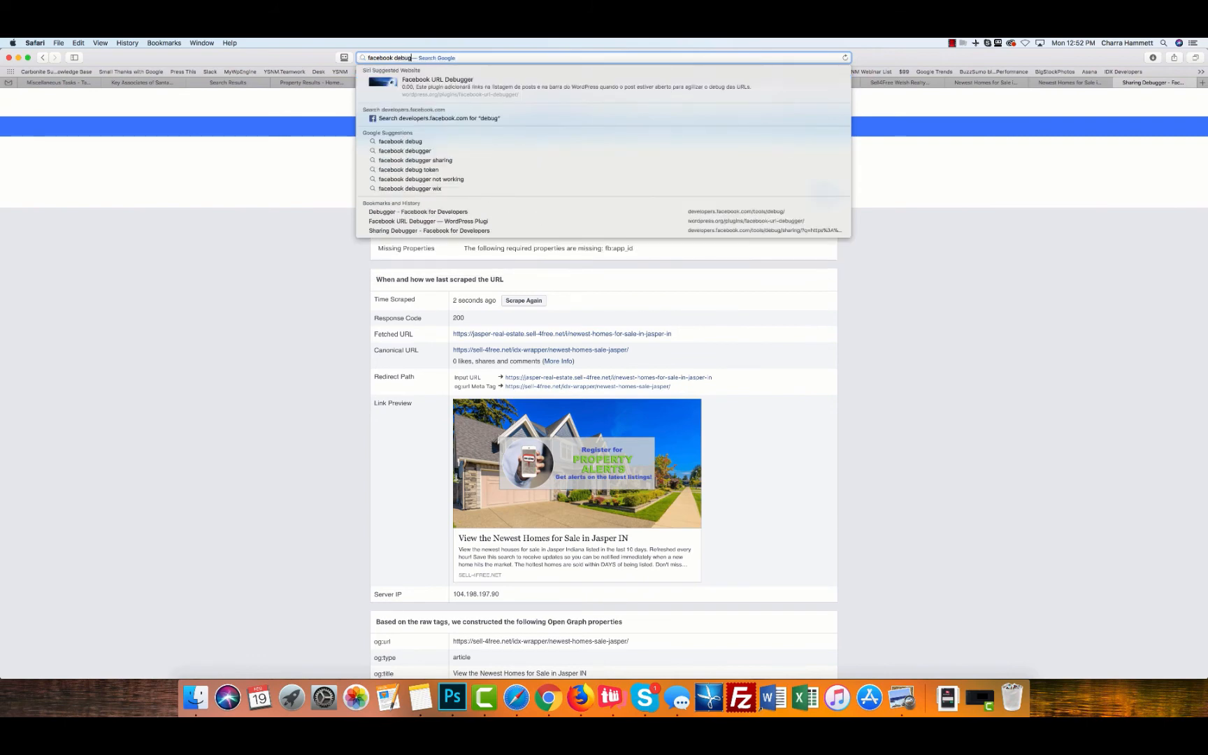
key("Return")
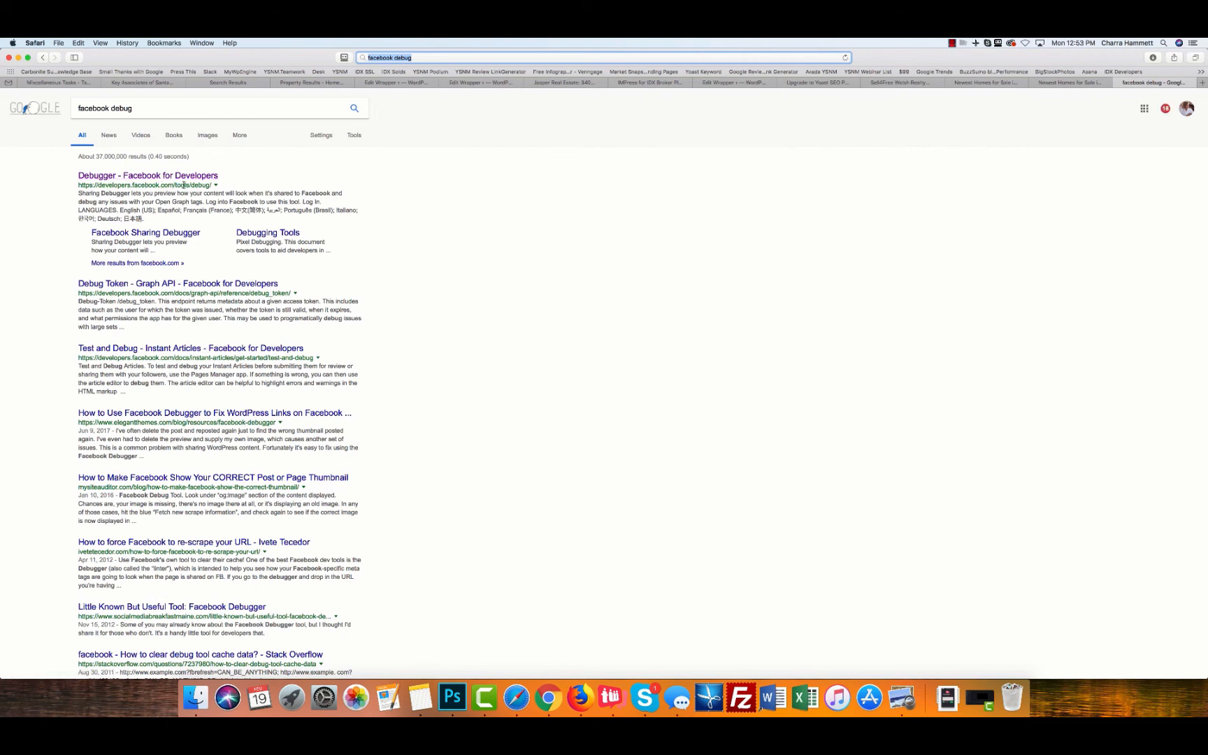
left_click(197, 186)
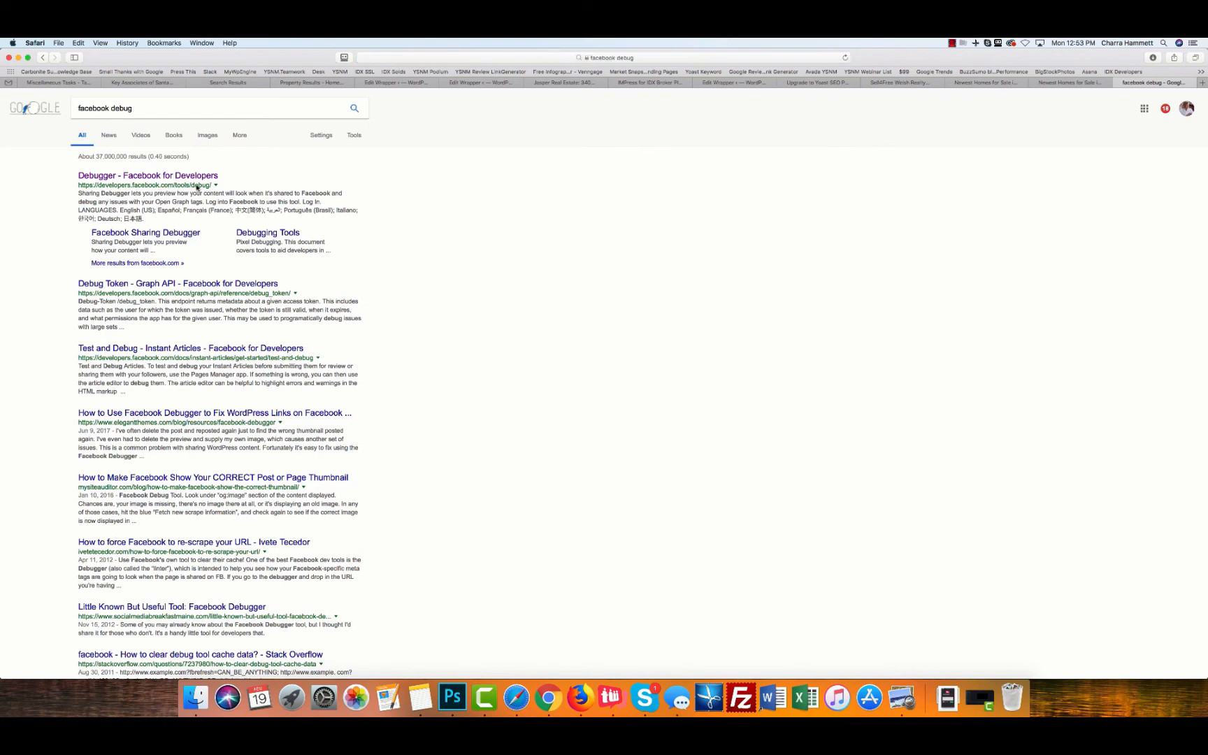
Debug the newest-homes-for-sale-in-jasper-indiana saved link URL in the Sharing Debugger, fetching new information and reviewing its link preview.
left_click(209, 176)
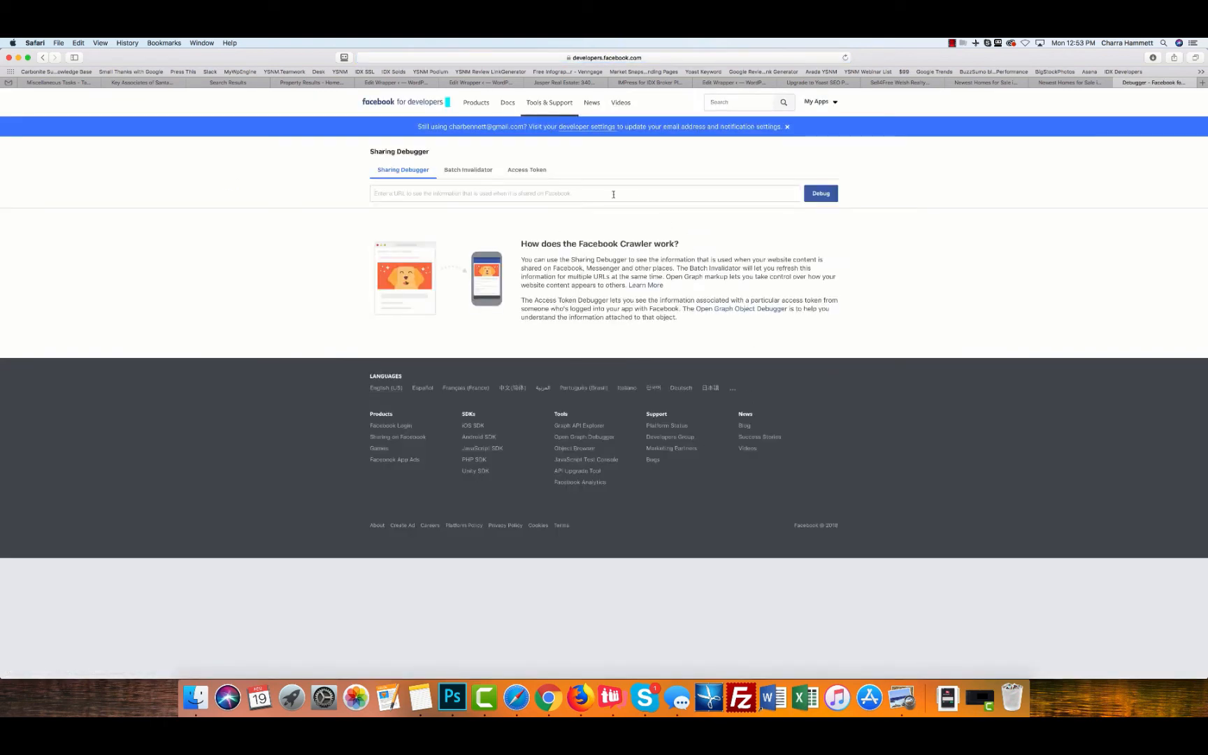
type("https://jasper-real-estate.sell-4free.net/l/newest-homes-for-sale-in-jasper-indiana")
left_click(820, 195)
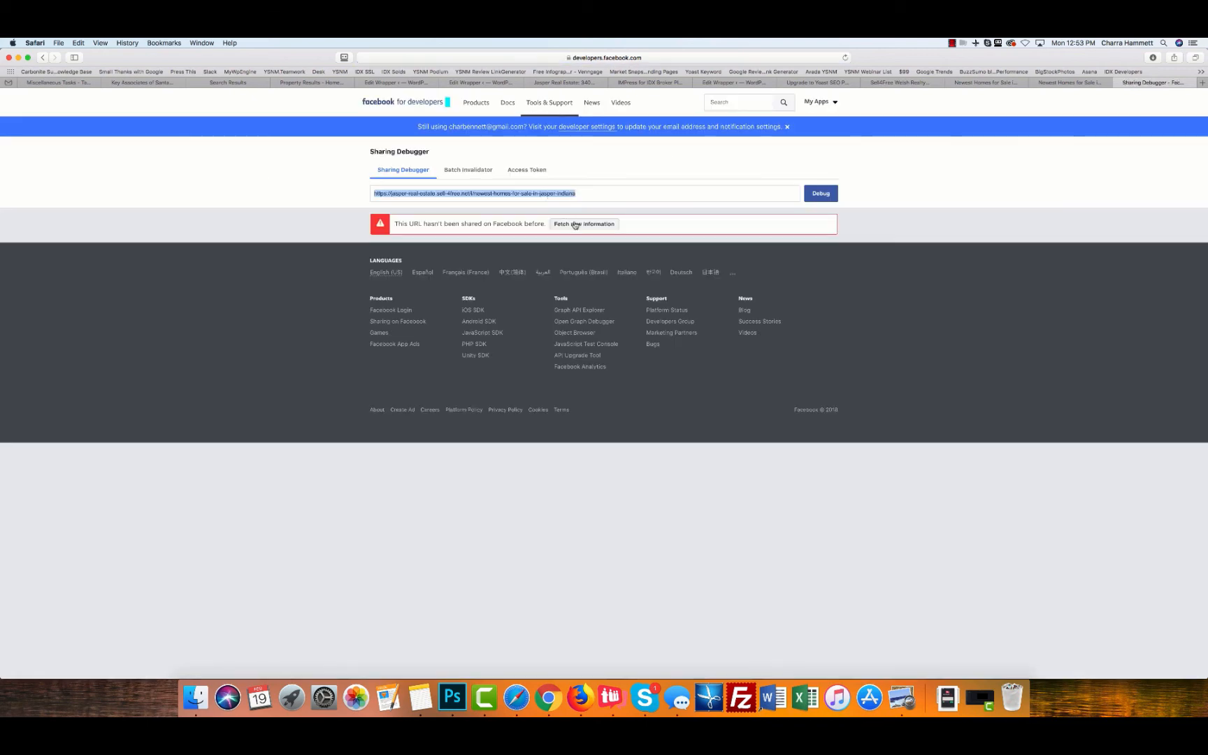
left_click(575, 225)
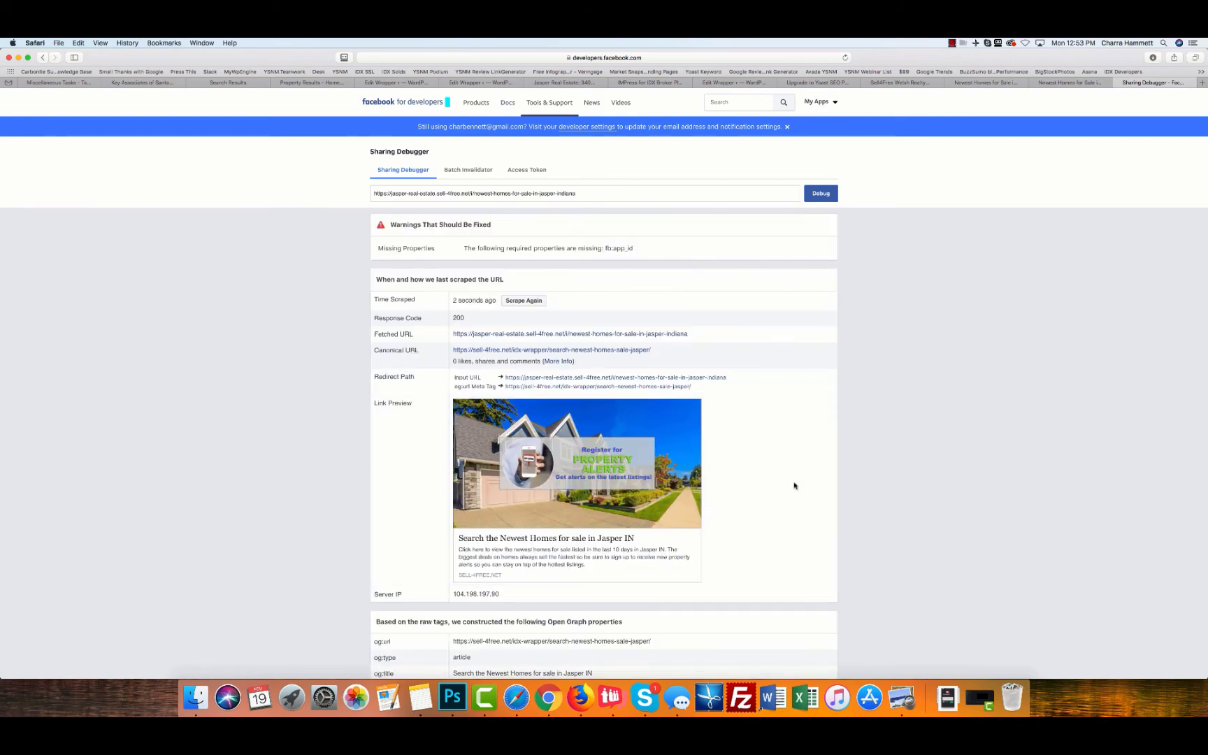
scroll(814, 438, "down", 3)
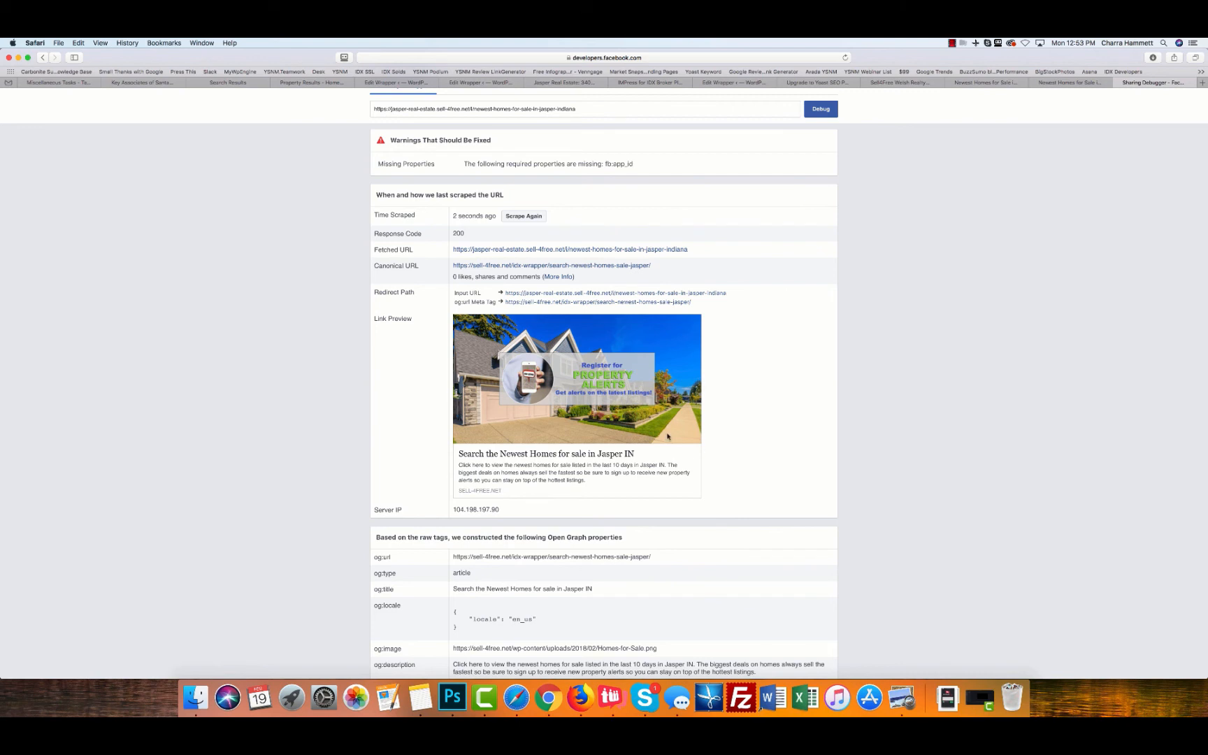
scroll(694, 405, "up", 2)
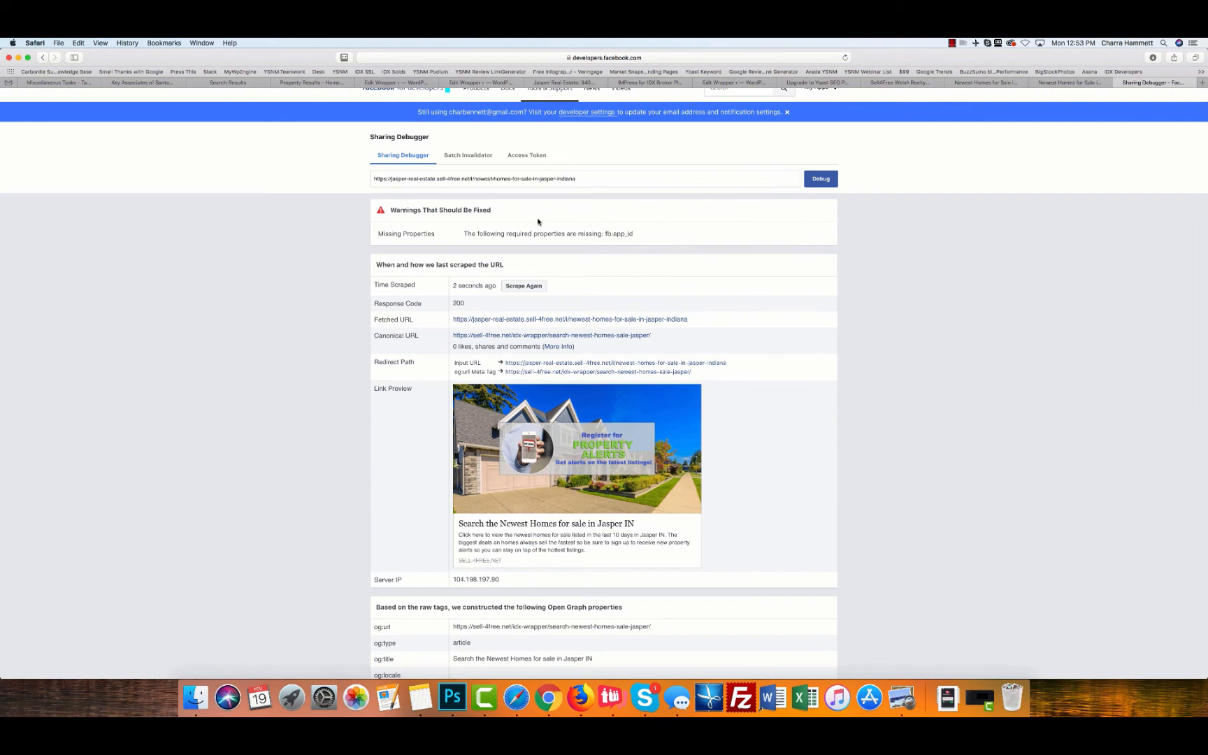
left_click(519, 287)
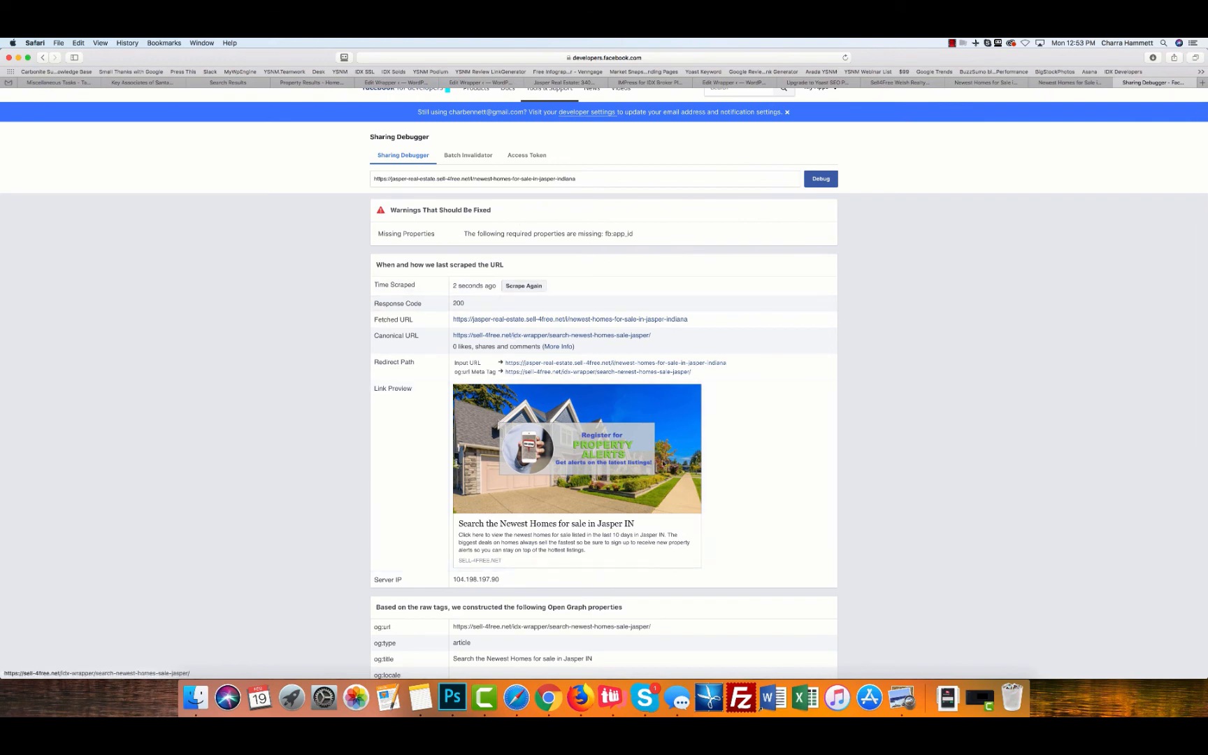
Start a post on the Sell4Free Welsh Realty Corp. Facebook page with the saved link's preview attached, removing the raw URL text.
left_click(887, 83)
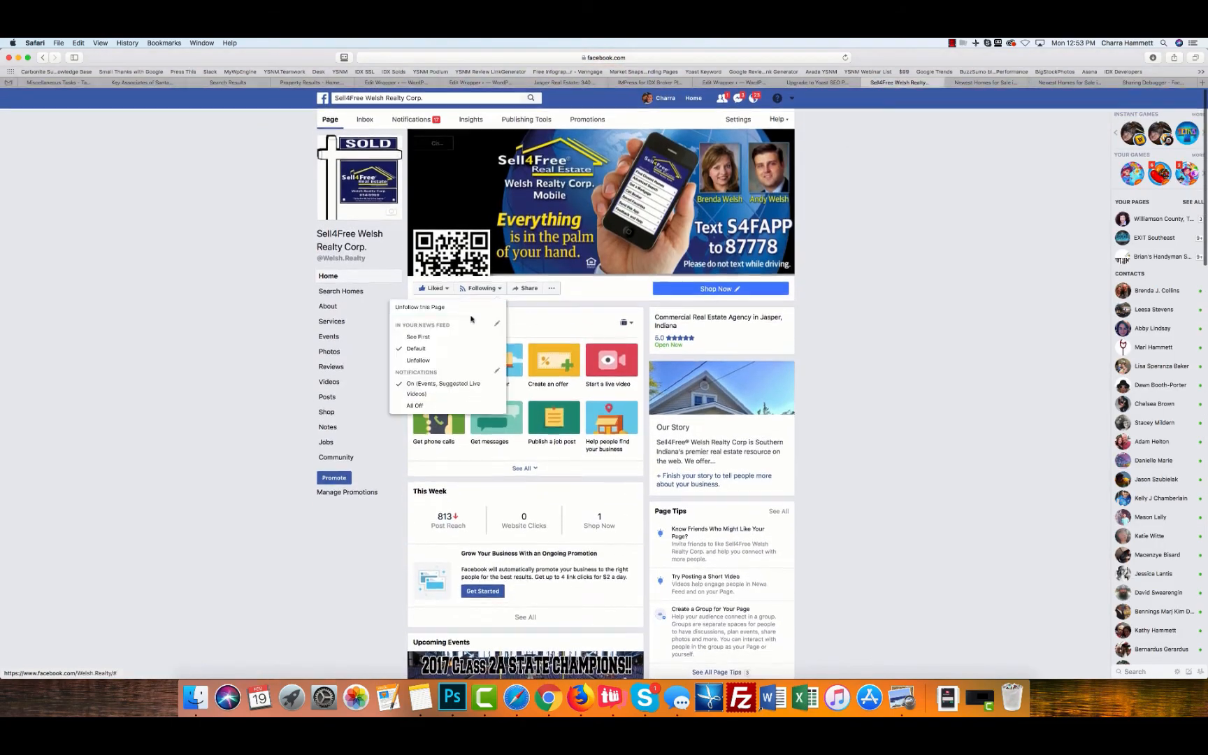
left_click(552, 326)
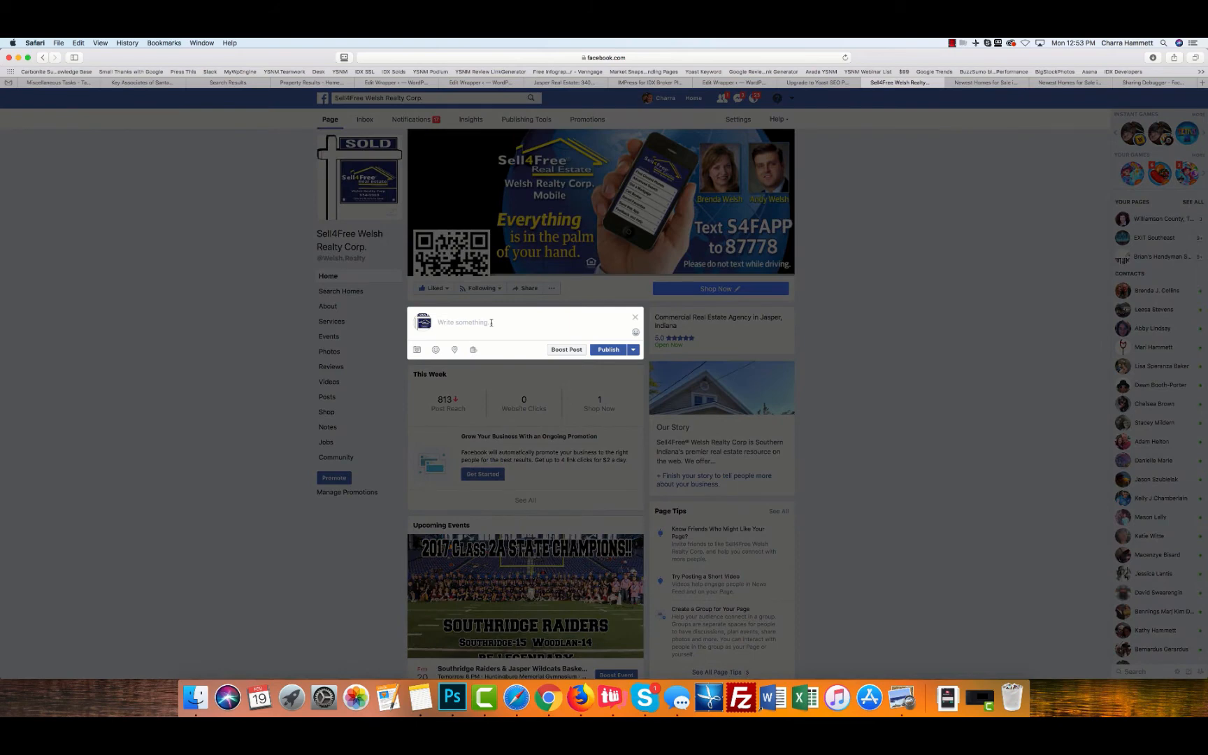
key("super+v")
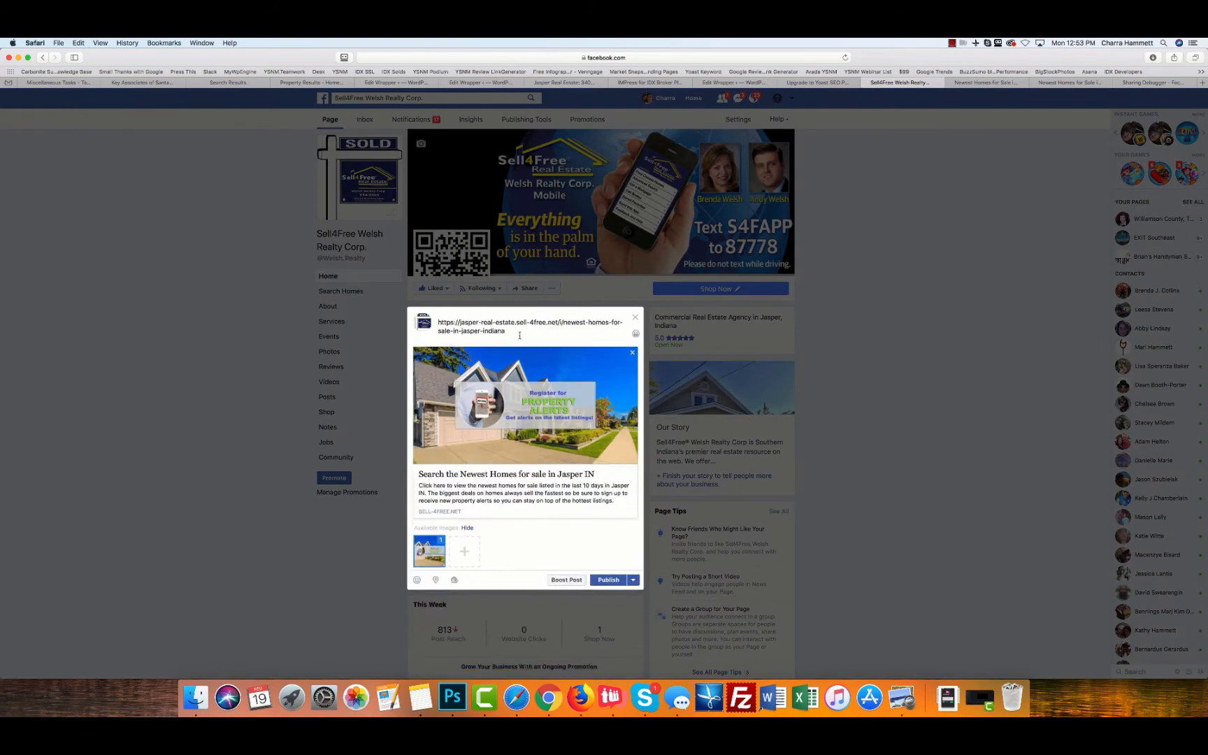
left_click_drag(504, 331, 438, 321)
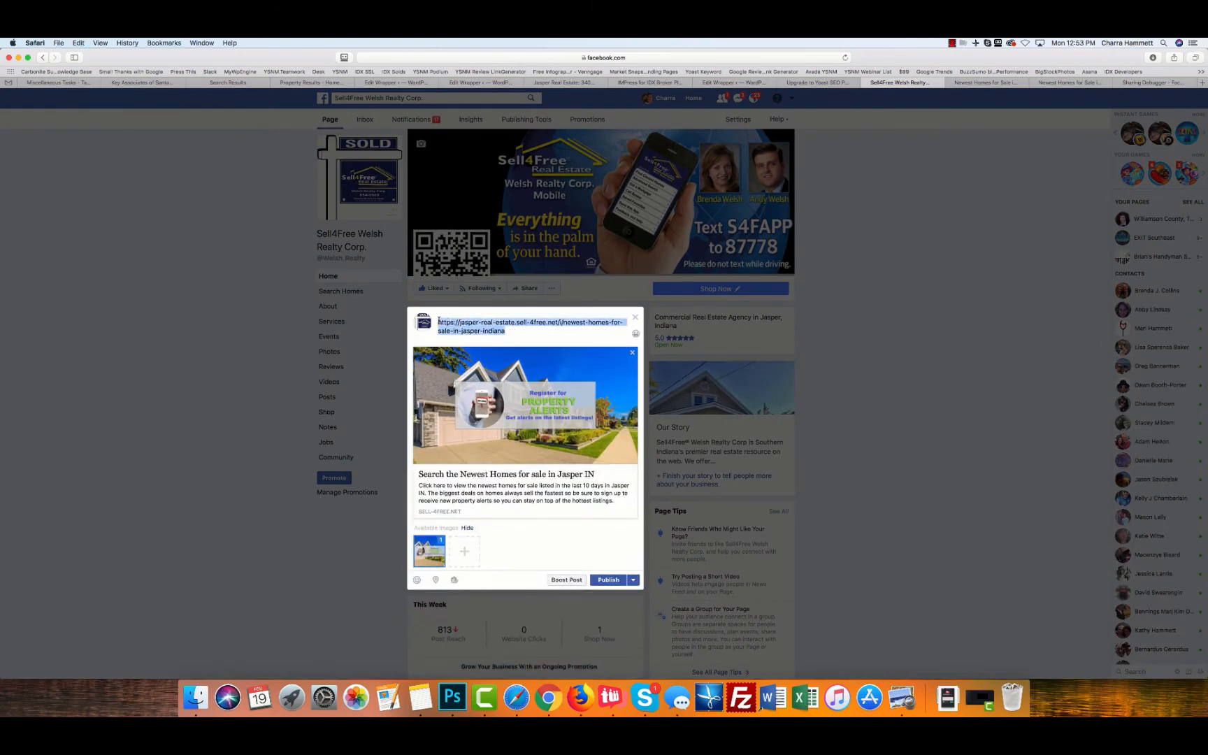
key("BackSpace")
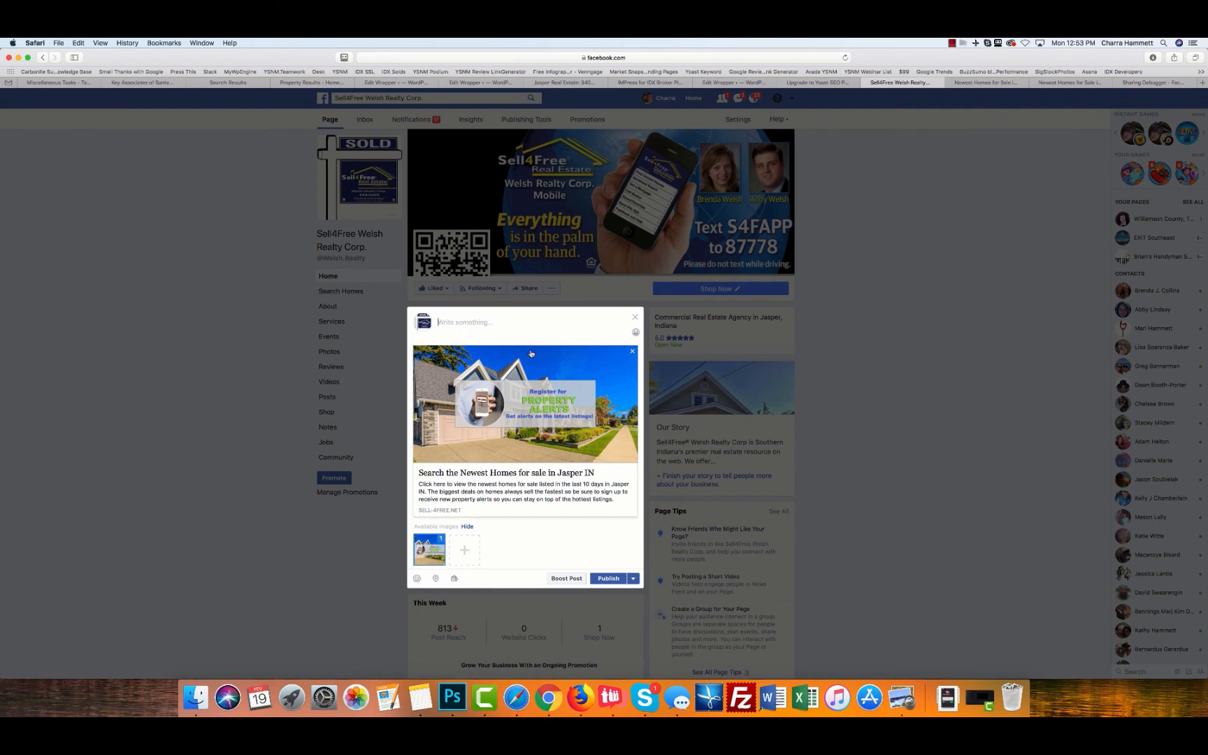
Enter the post text "Be sure to sign up for our PROPERTY WATCH so you can be alerted to the newest homes for sale before other buyers!".
type("Be sure to sign up for our PROPERTY WATCH so y")
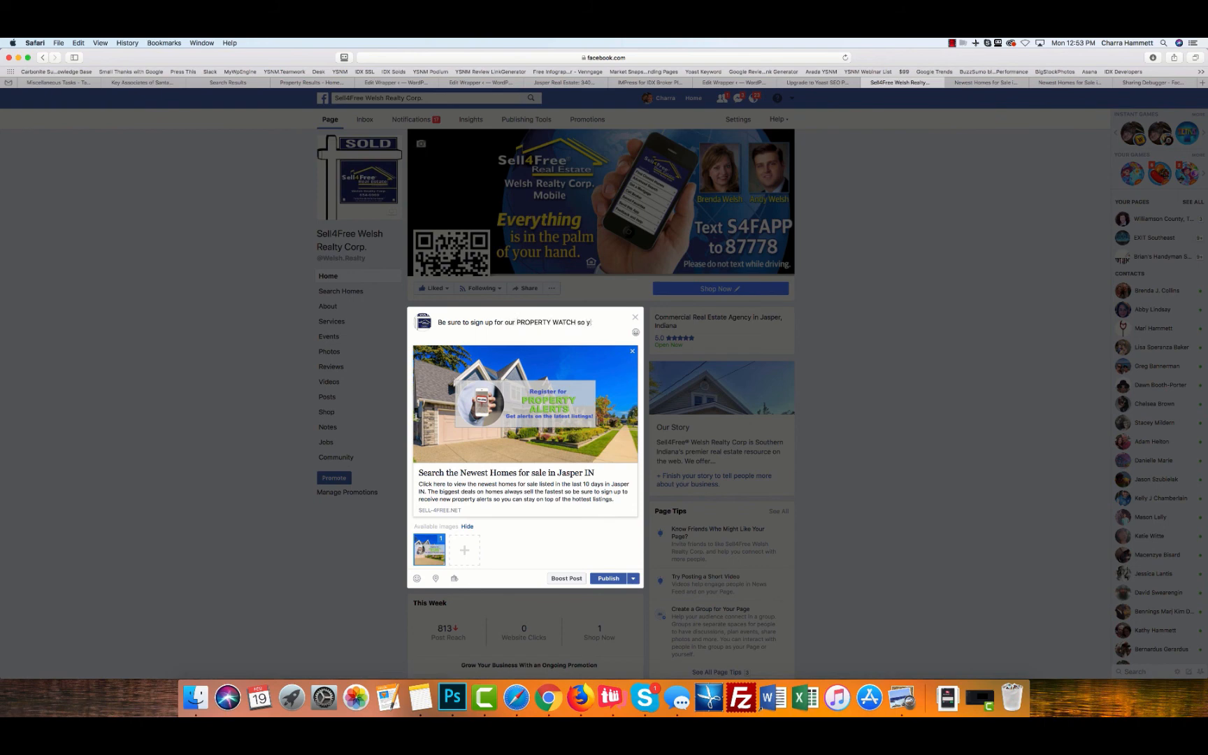
type("ou can be alert")
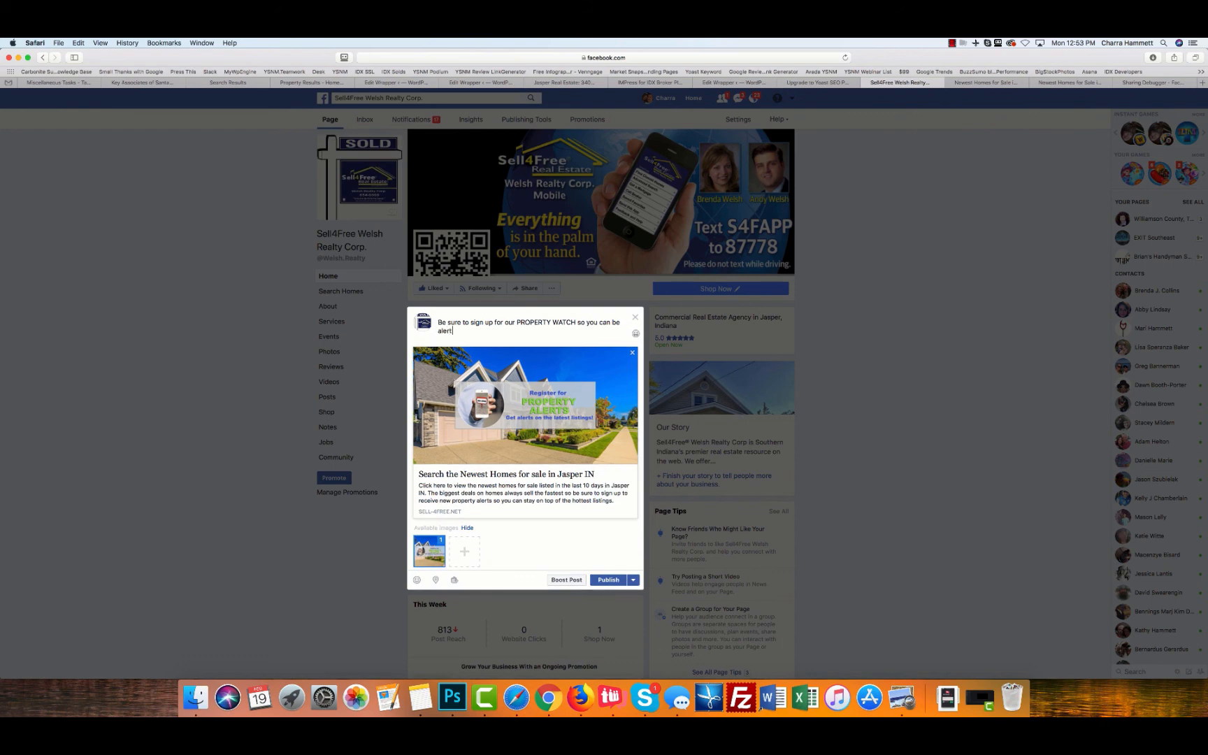
type("ed to the newest homes for sale before other buyers!")
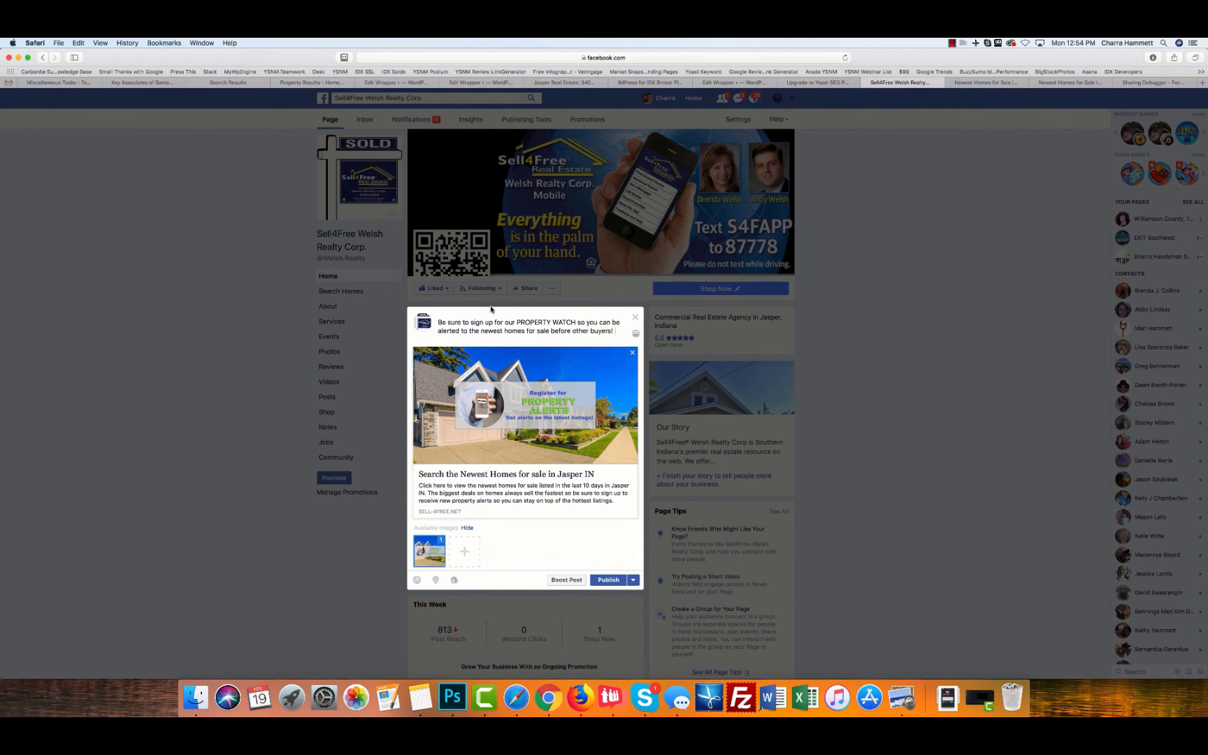
Publish the post and view it among the page's posts.
left_click(605, 580)
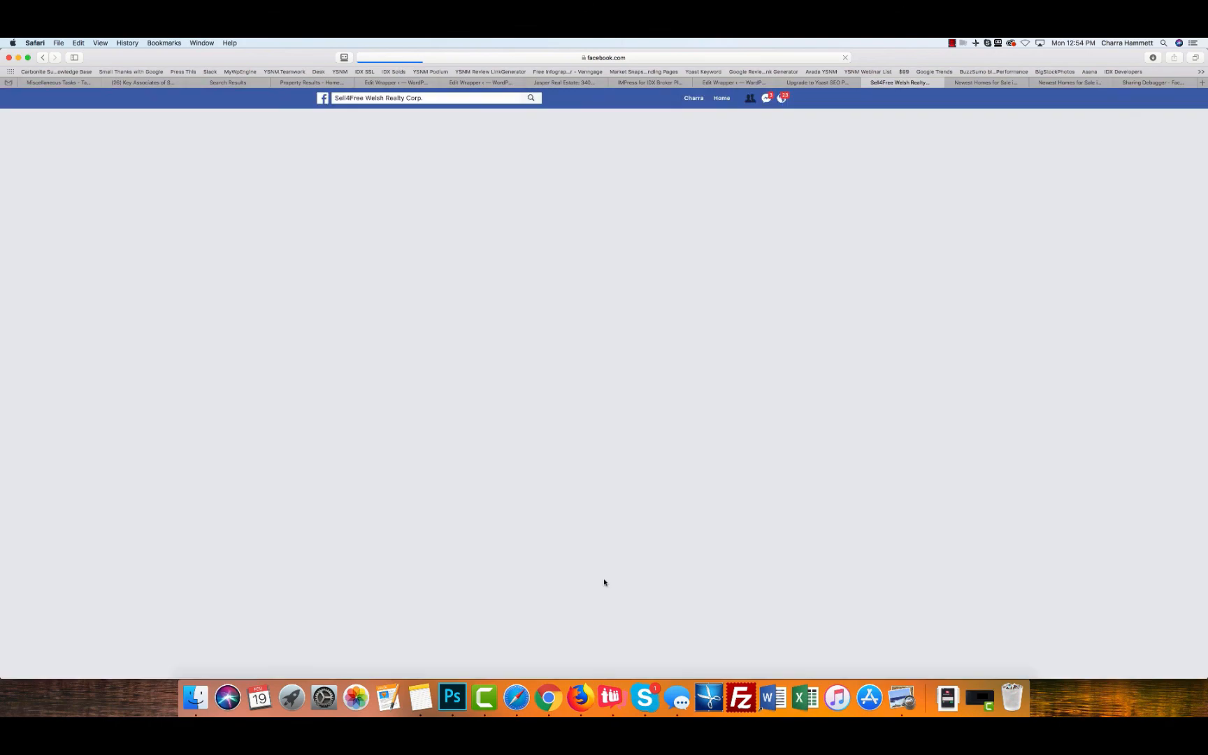
scroll(604, 582, "down", 15)
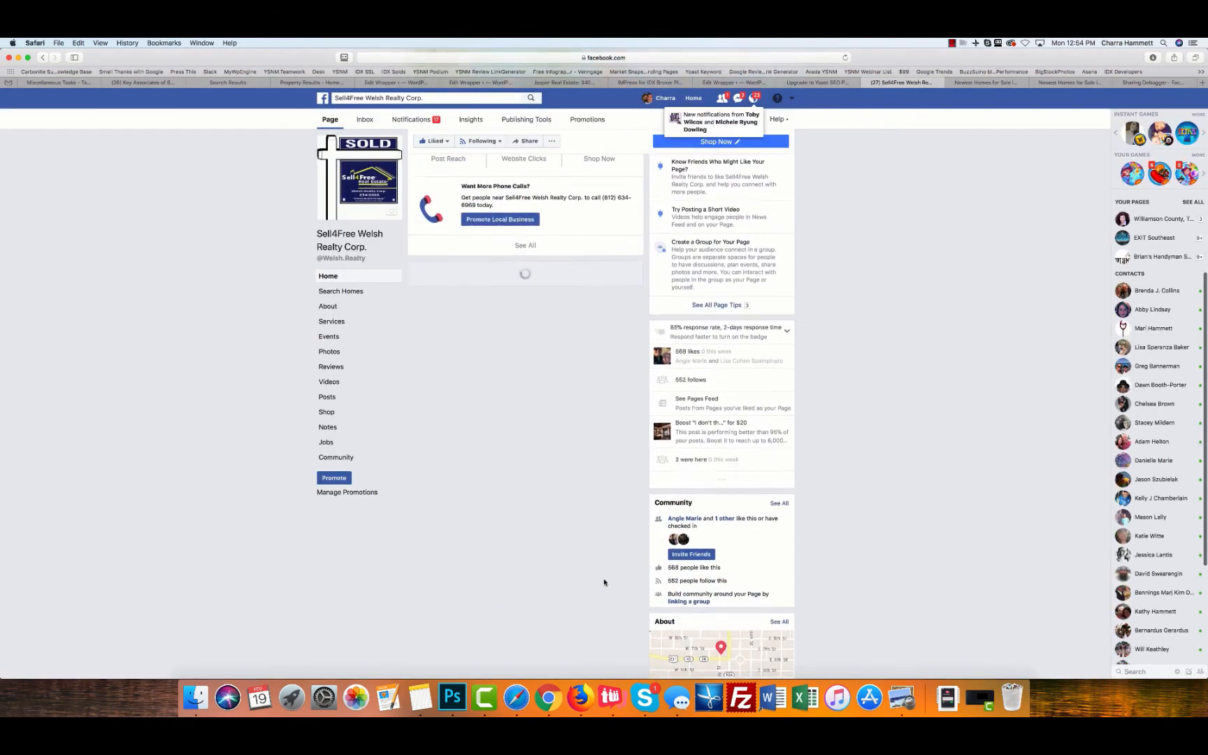
scroll(604, 581, "down", 2)
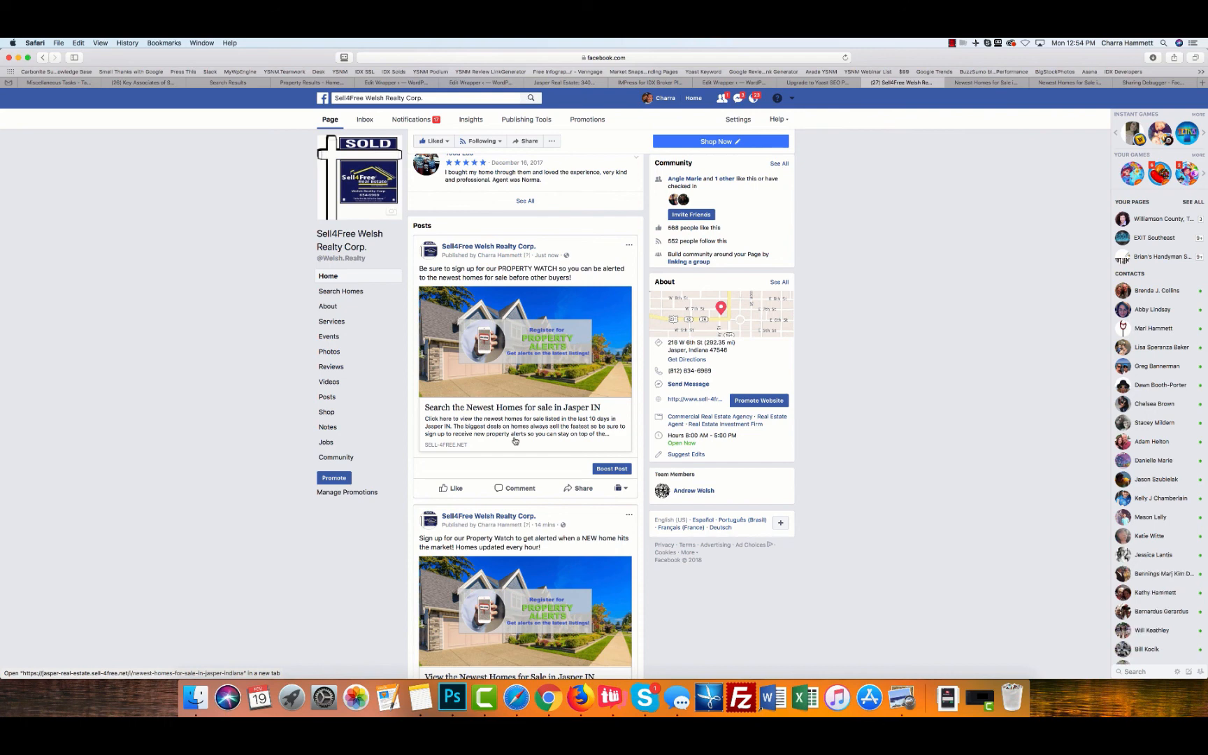
left_click(952, 48)
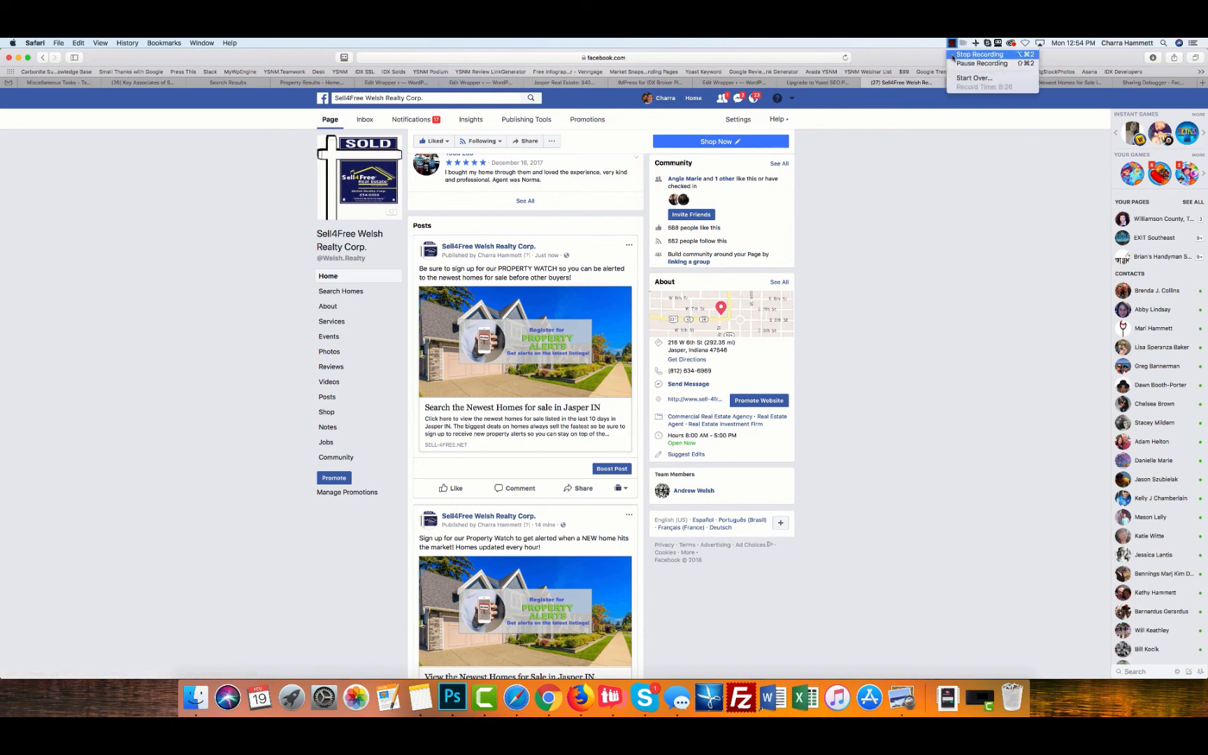